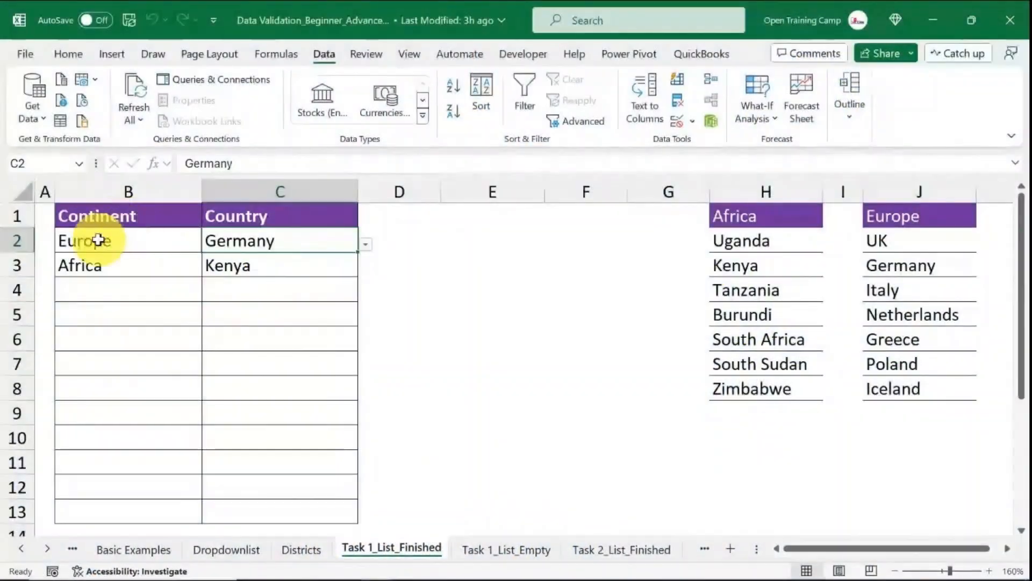
pyautogui.moveTo(98, 240); pyautogui.dragTo(274, 263)
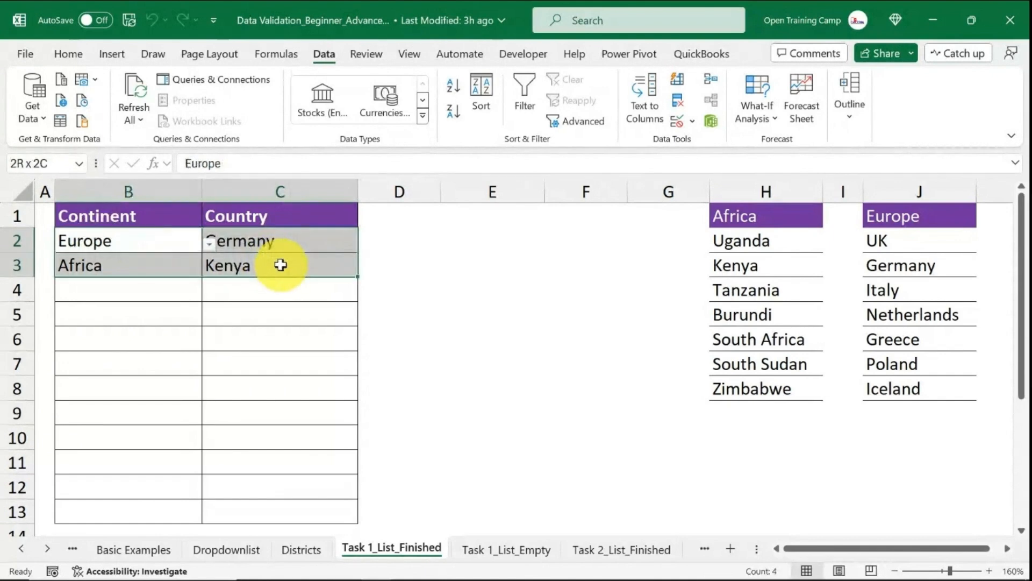
# Clear the sample continent and country entries in B2:C3 of the finished example table.
pyautogui.press('Delete')
pyautogui.click(491, 269)
pyautogui.click(123, 238)
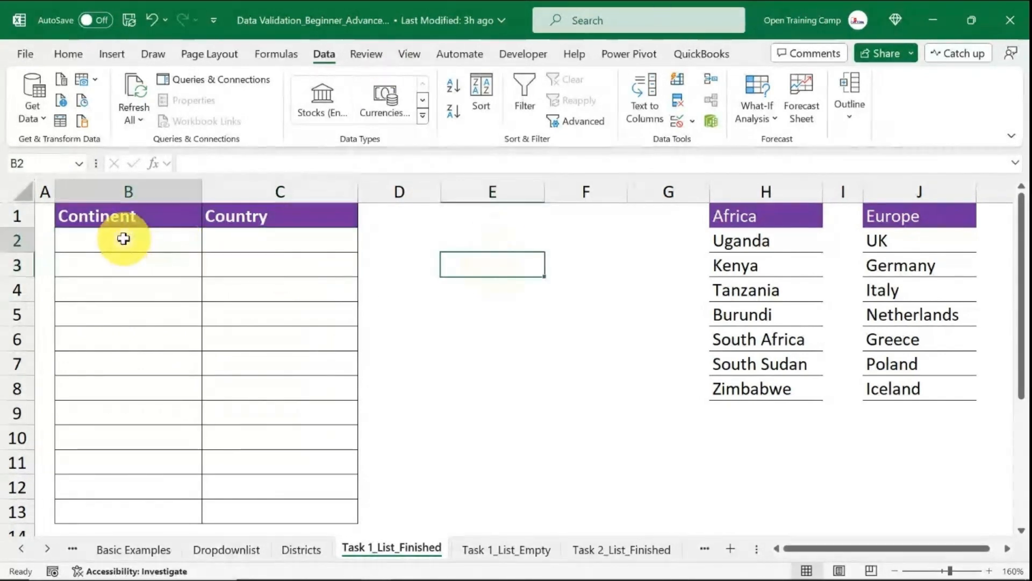
# Pick Africa from the Continent dropdown in cell B2.
pyautogui.click(207, 244)
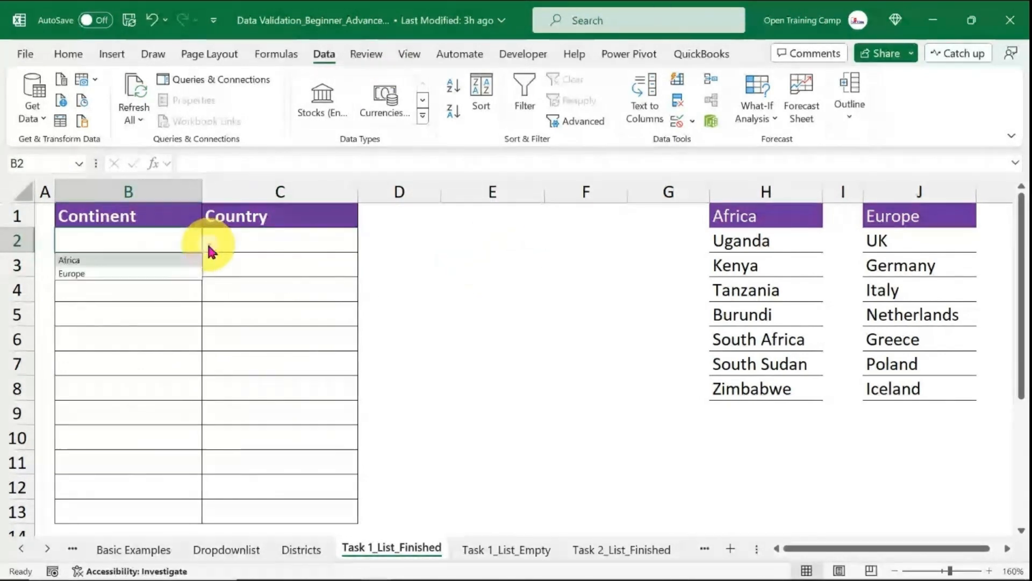
pyautogui.click(85, 260)
pyautogui.click(284, 243)
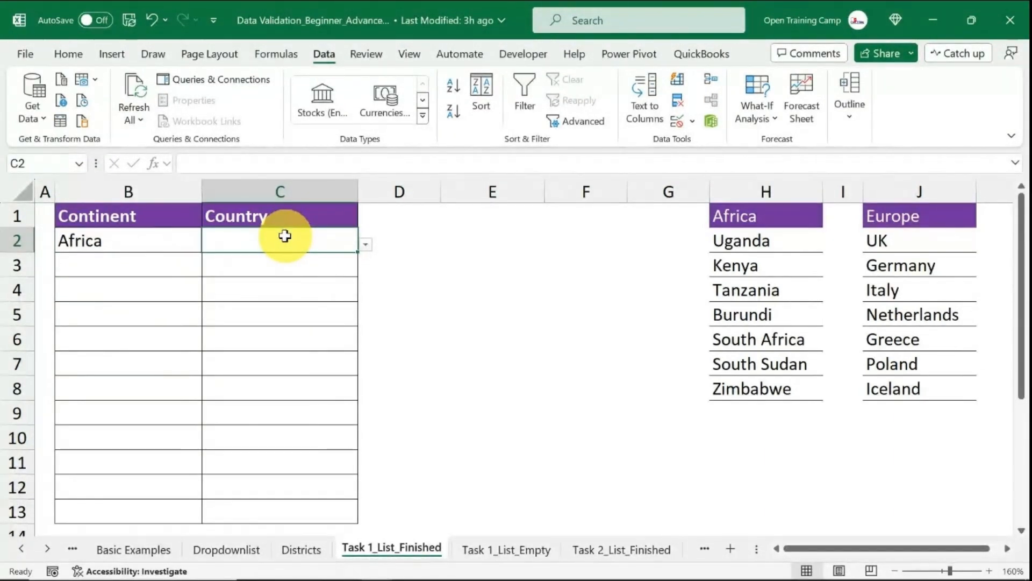
# Select the Africa and Europe list columns in turn to inspect the source lists.
pyautogui.click(667, 238)
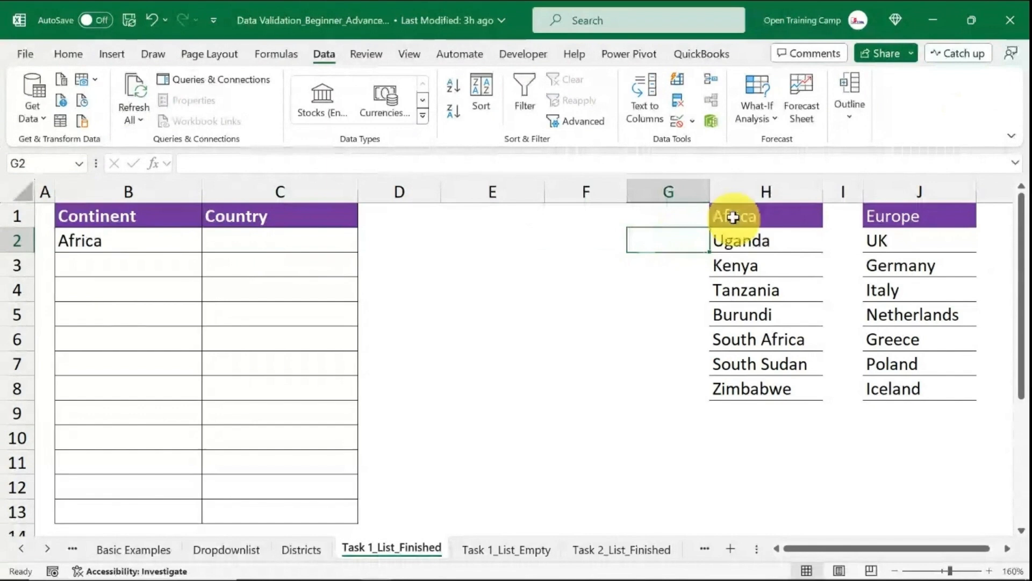
pyautogui.click(781, 185)
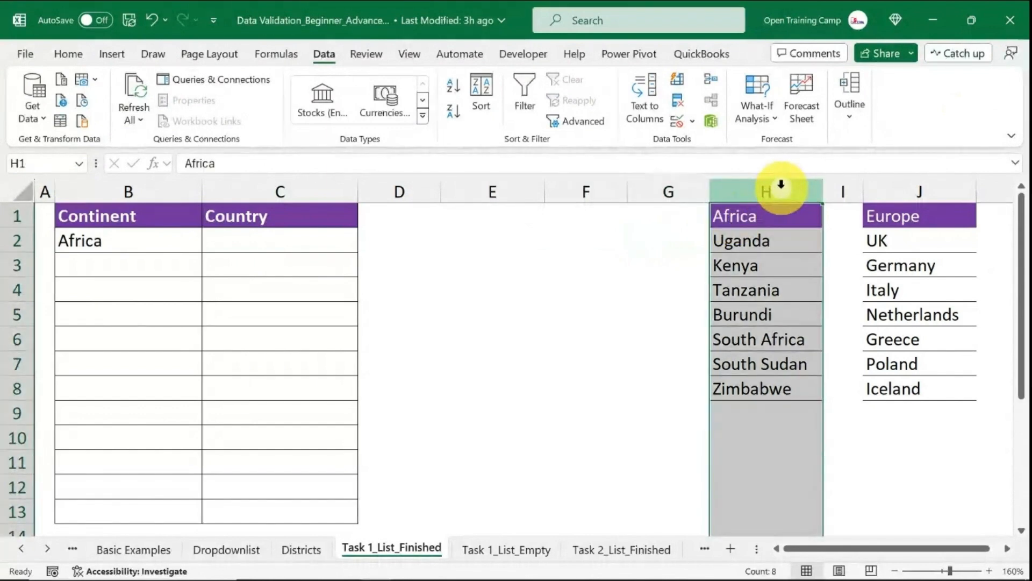
pyautogui.click(936, 188)
pyautogui.click(753, 191)
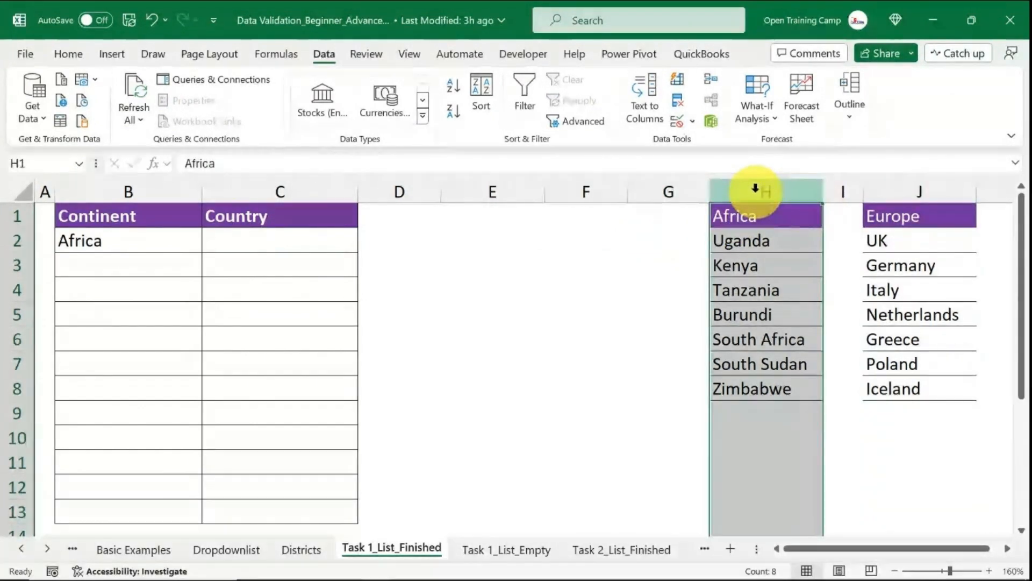
pyautogui.click(936, 191)
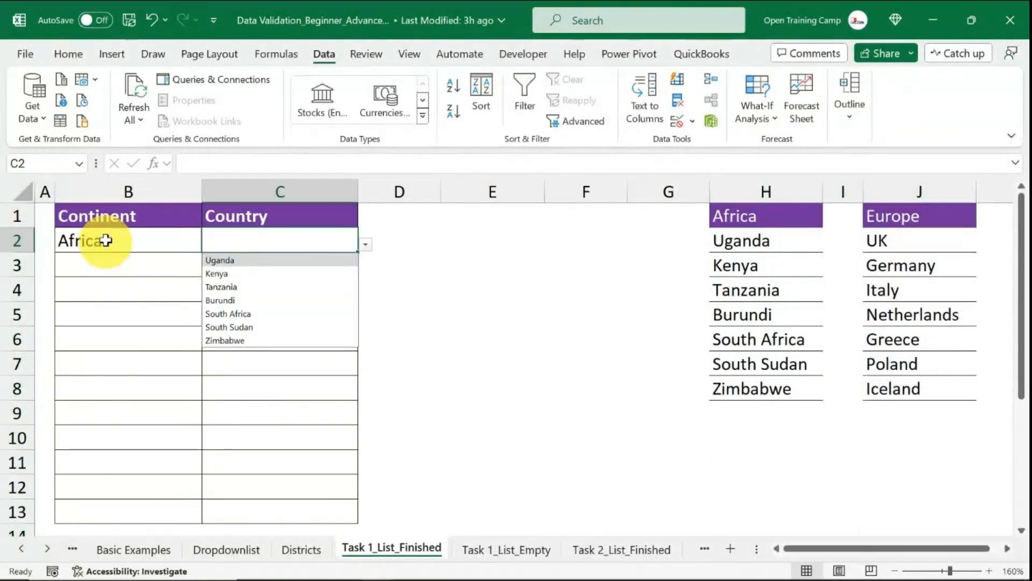
# Pick Kenya from the Country dropdown in cell C2.
pyautogui.click(106, 239)
pyautogui.click(281, 240)
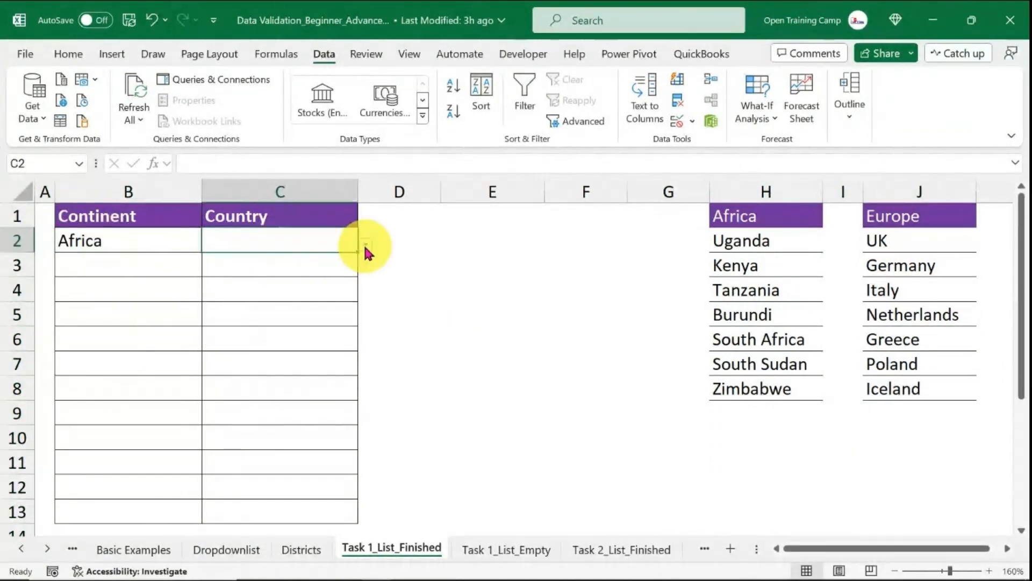
pyautogui.click(365, 247)
pyautogui.click(220, 271)
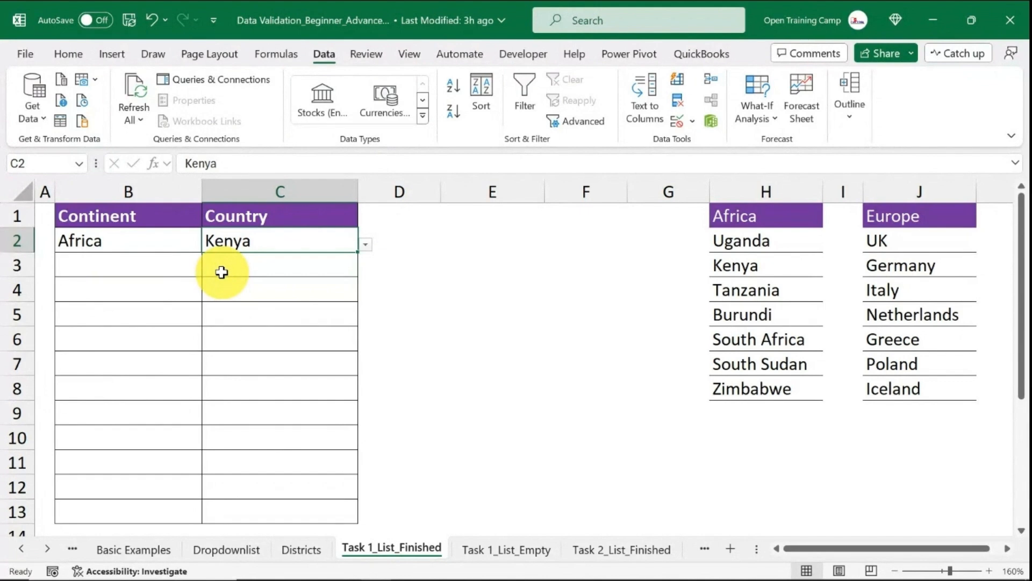
# Pick Europe in B3's Continent dropdown and open C3's Country dropdown to view its options.
pyautogui.click(125, 263)
pyautogui.click(209, 268)
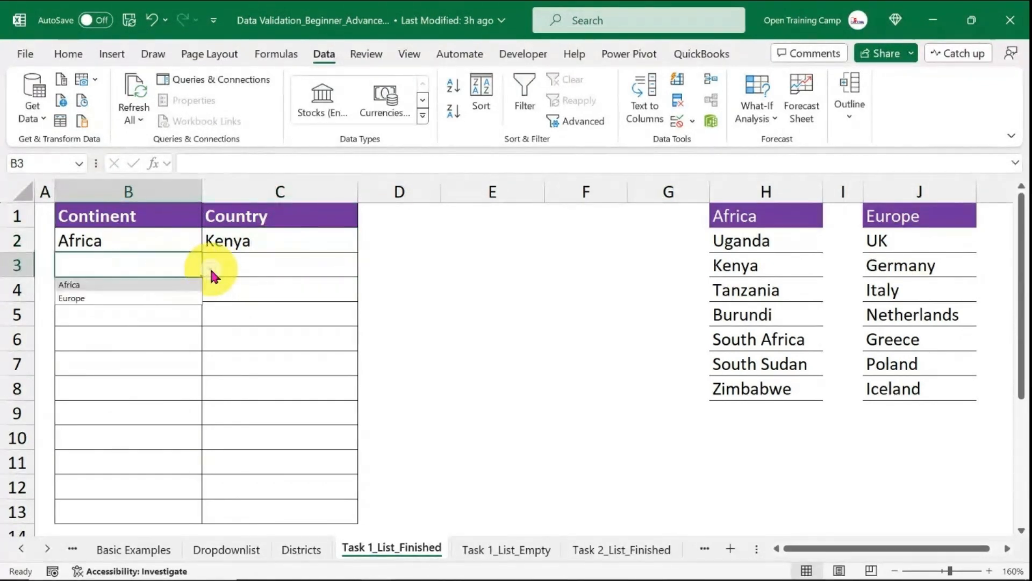
pyautogui.click(91, 299)
pyautogui.click(275, 266)
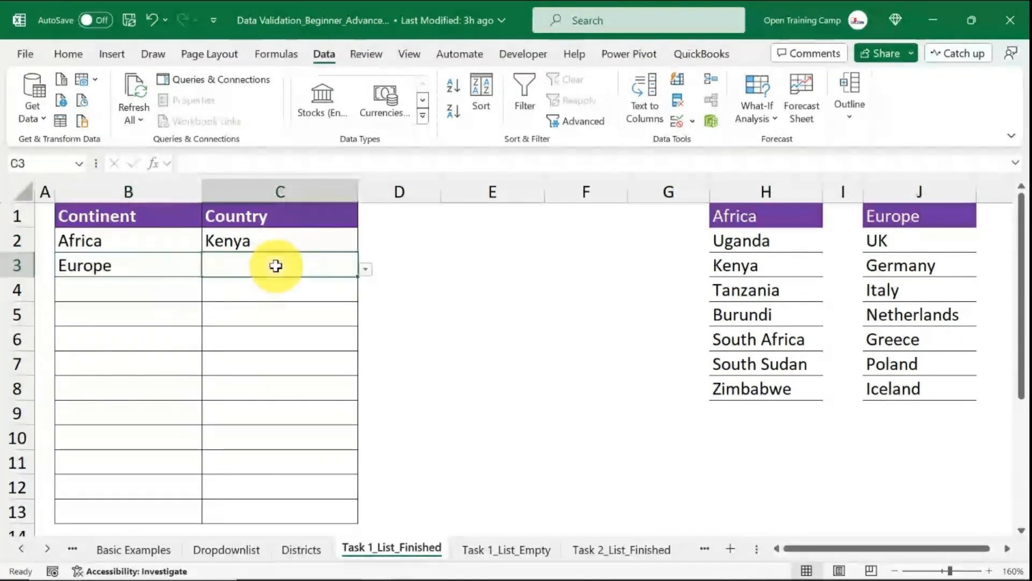
pyautogui.click(364, 269)
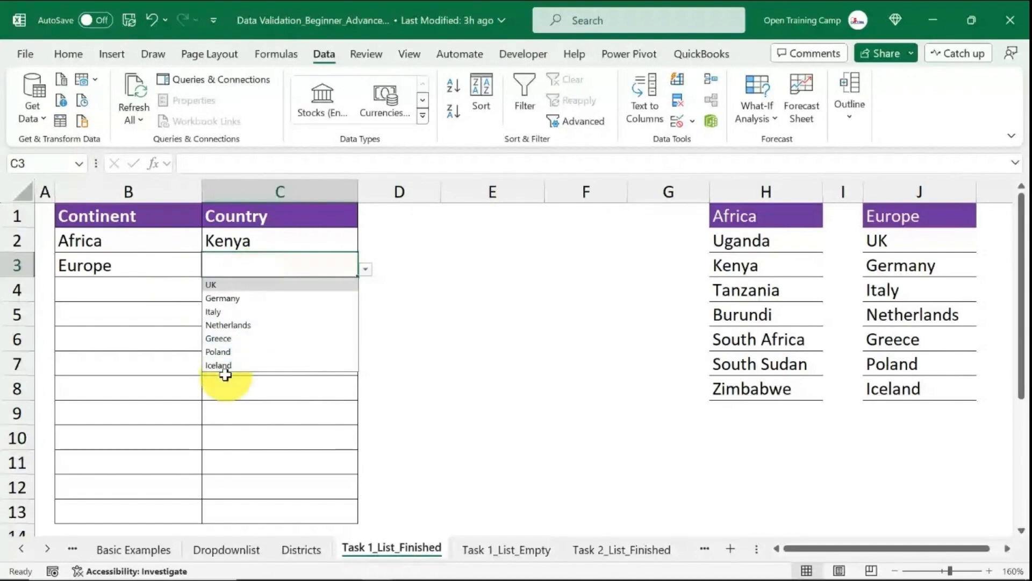
pyautogui.click(480, 256)
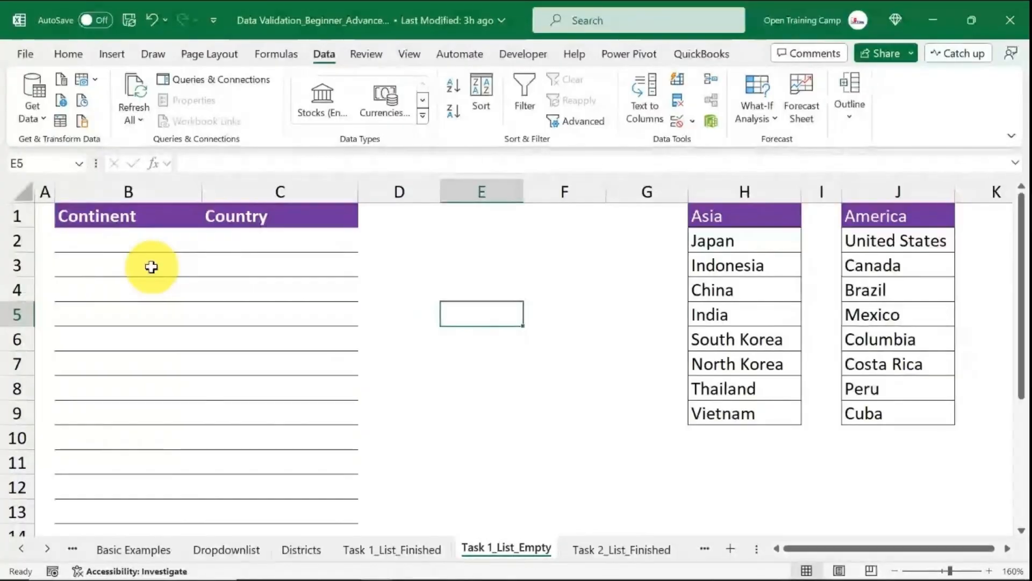
pyautogui.click(480, 223)
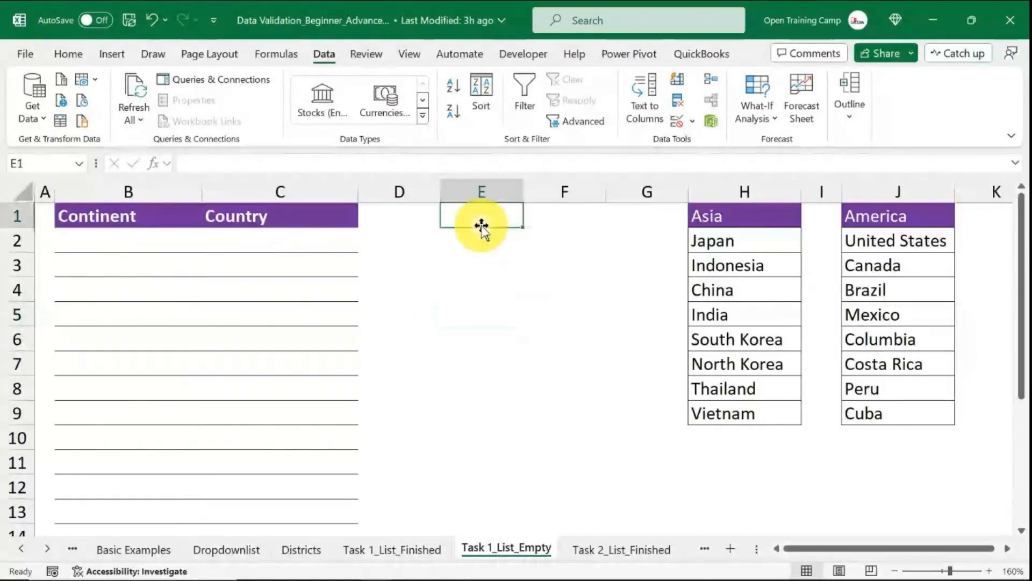
pyautogui.click(468, 320)
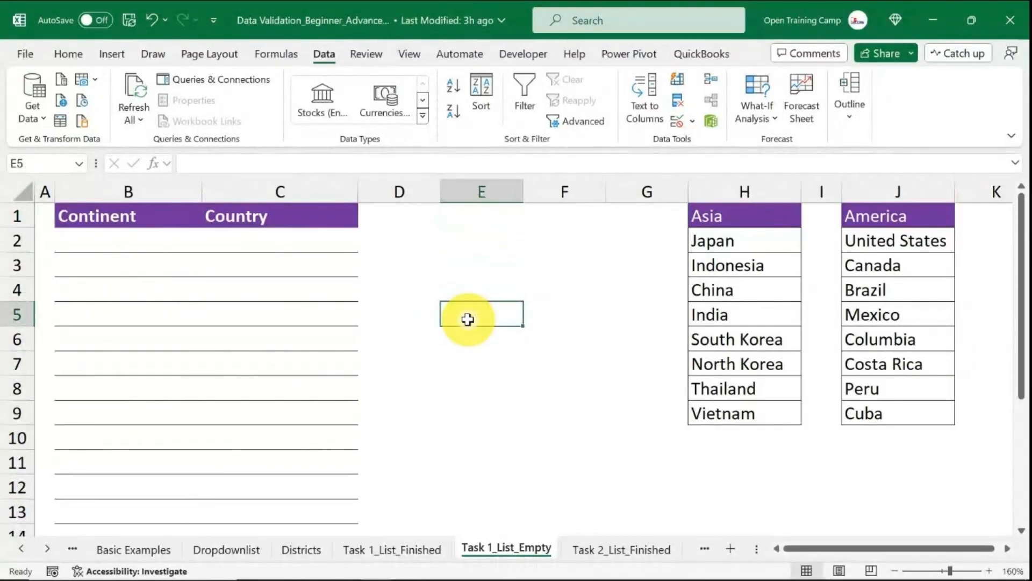
pyautogui.click(469, 237)
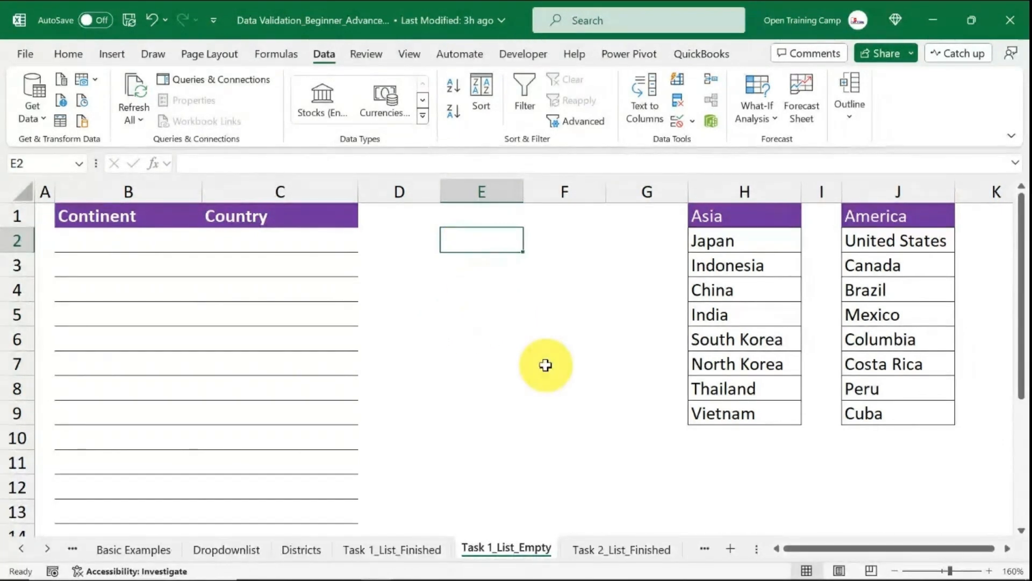
pyautogui.write('=indire')
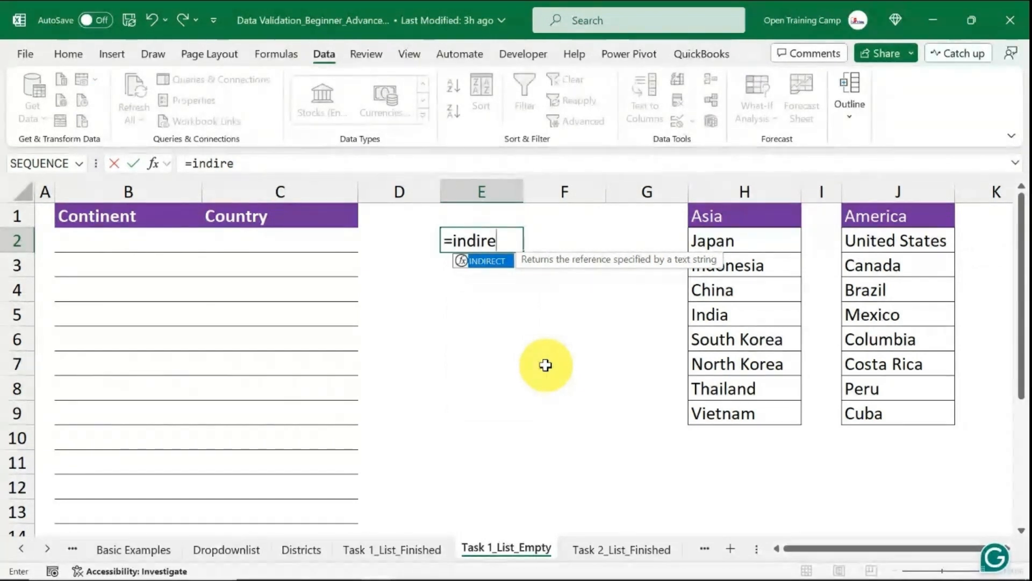
pyautogui.press('Escape')
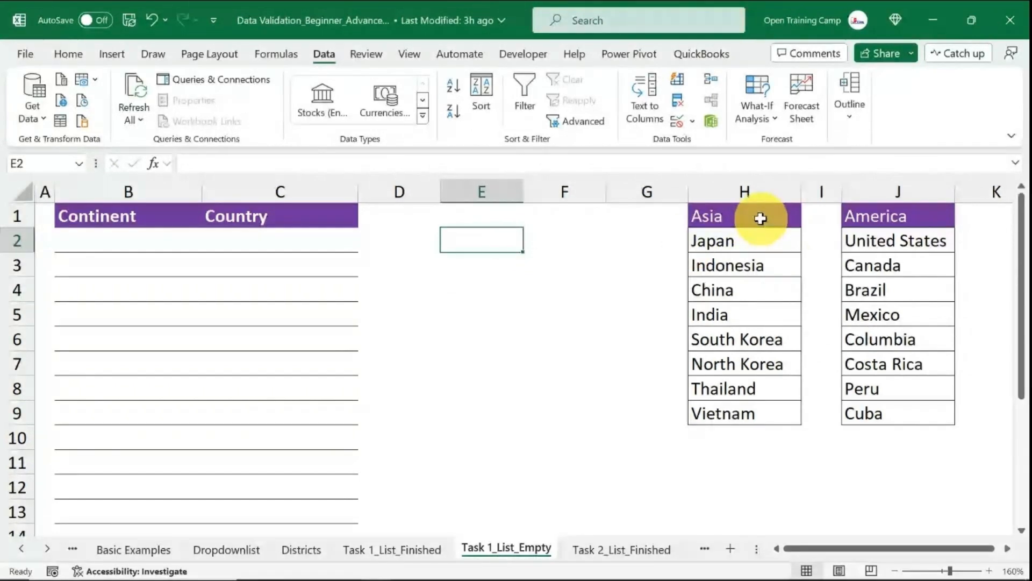
# Name the range H2:H9 of Asian countries as Asia.
pyautogui.moveTo(743, 243); pyautogui.dragTo(738, 415)
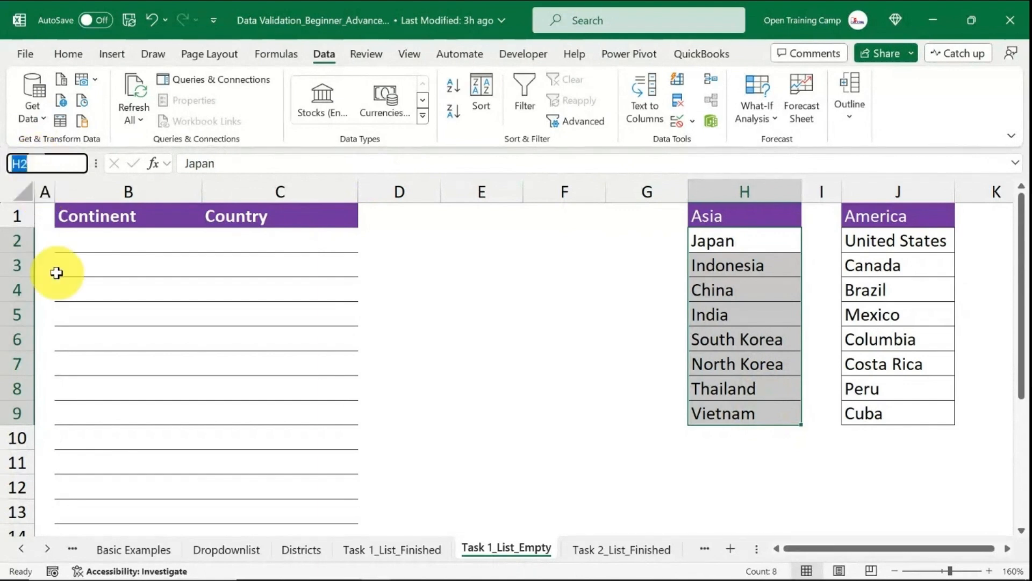
pyautogui.write('Asia')
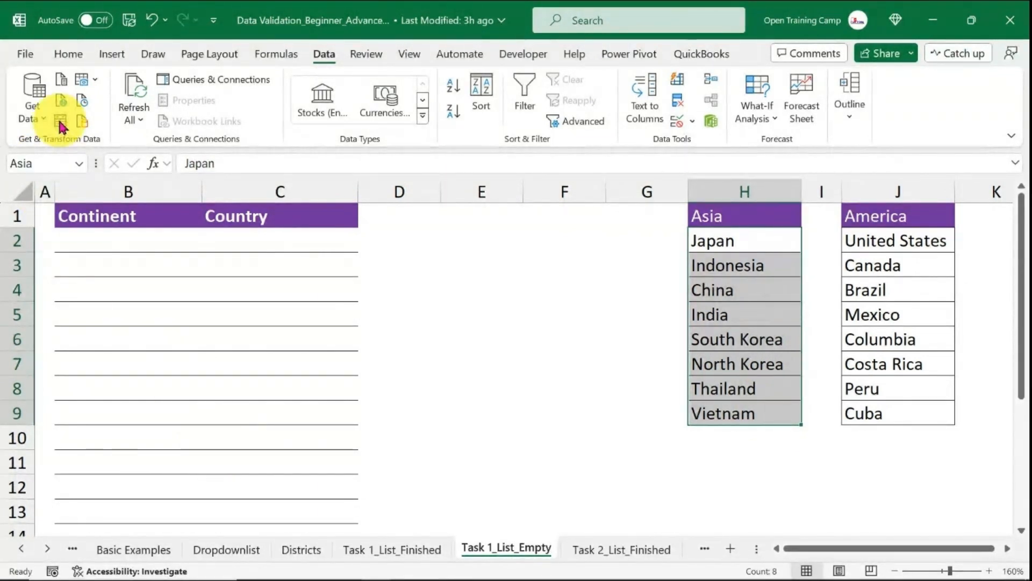
pyautogui.press('Return')
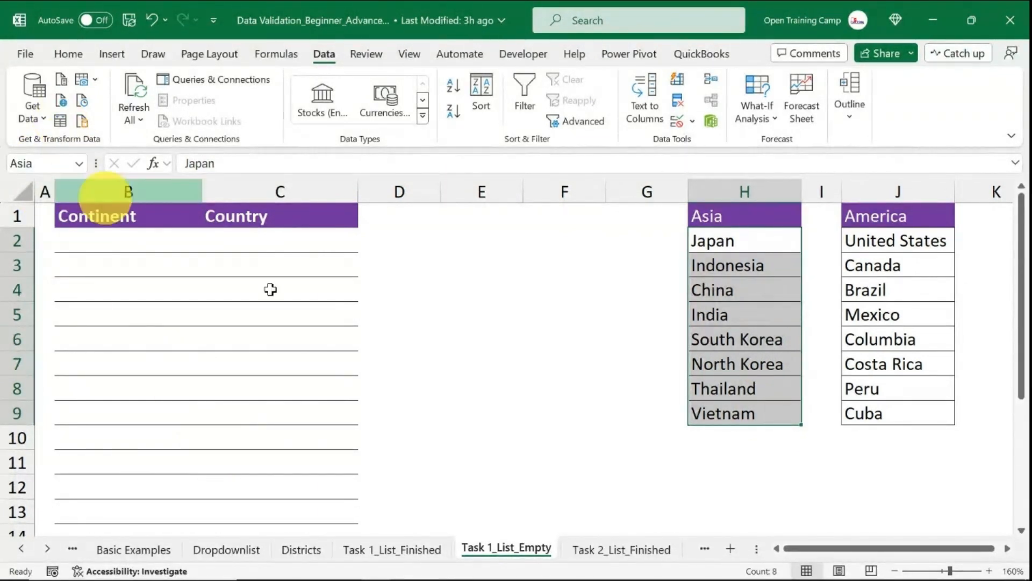
# Select the Asia and America country ranges to check their range names.
pyautogui.click(565, 364)
pyautogui.moveTo(715, 244); pyautogui.dragTo(747, 407)
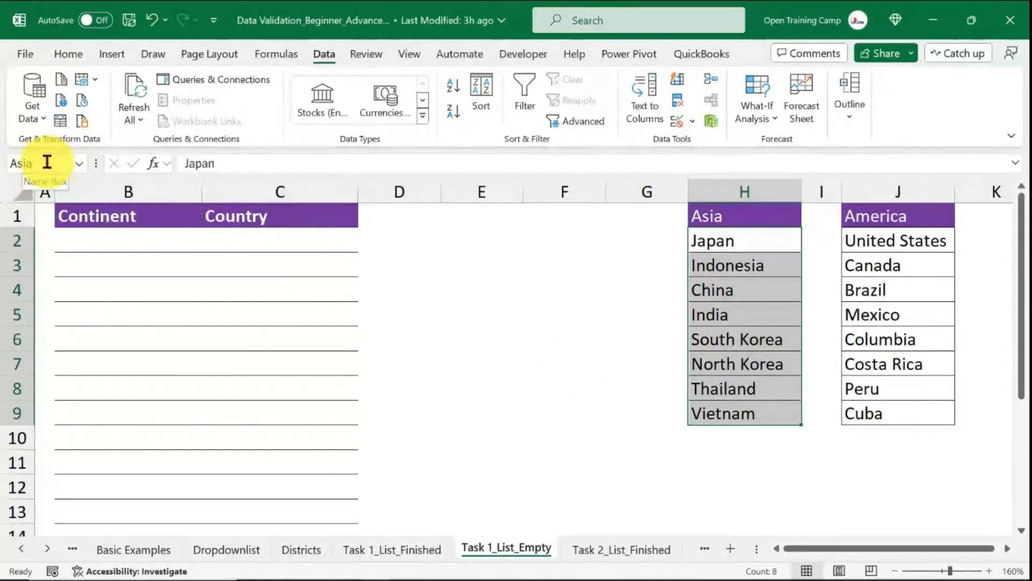
pyautogui.click(571, 290)
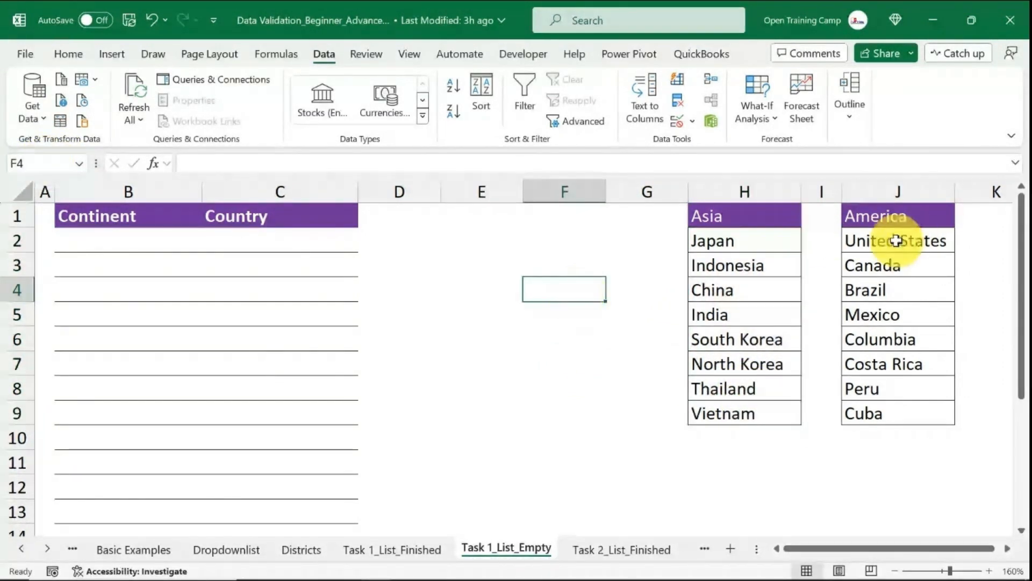
pyautogui.moveTo(910, 247); pyautogui.dragTo(887, 404)
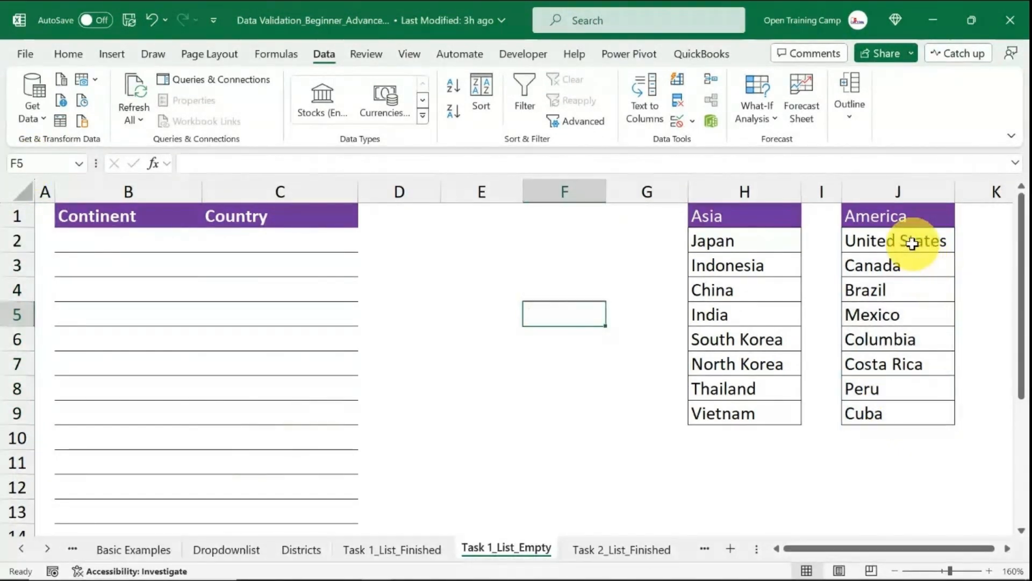
pyautogui.moveTo(912, 243); pyautogui.dragTo(909, 413)
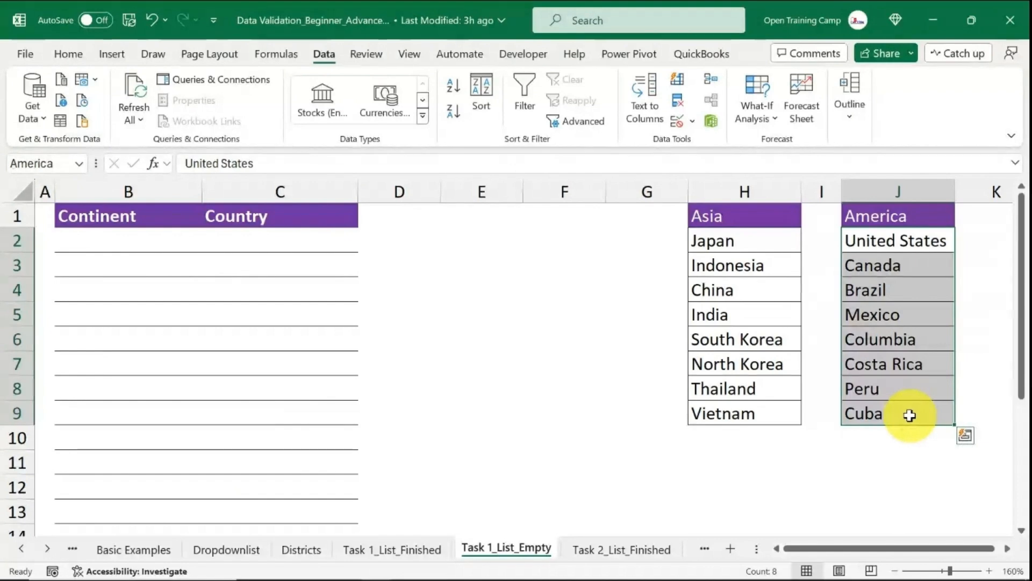
pyautogui.moveTo(758, 240); pyautogui.dragTo(754, 419)
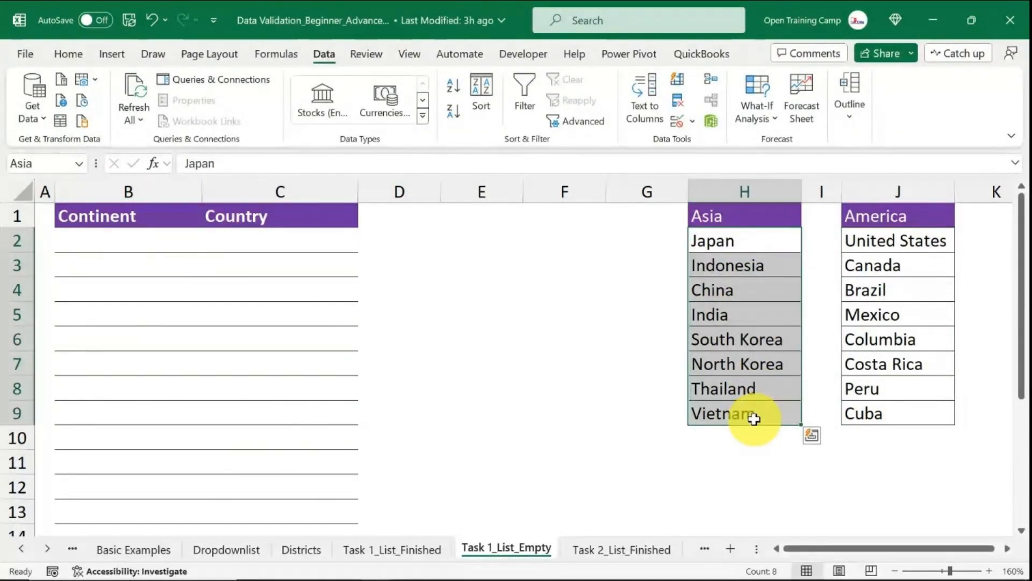
# Enter Africa in cell E2.
pyautogui.click(410, 243)
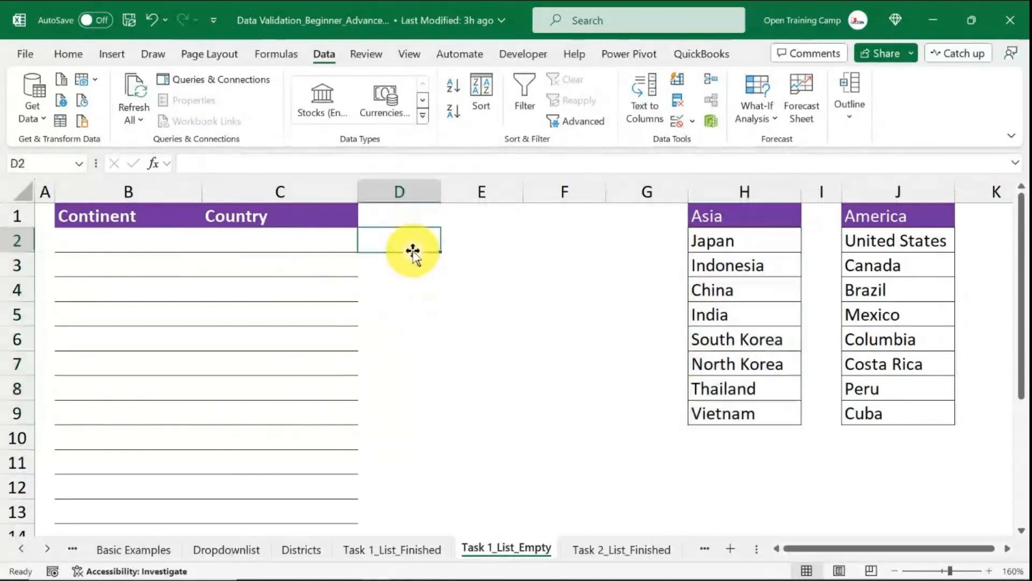
pyautogui.click(449, 246)
pyautogui.write('Af')
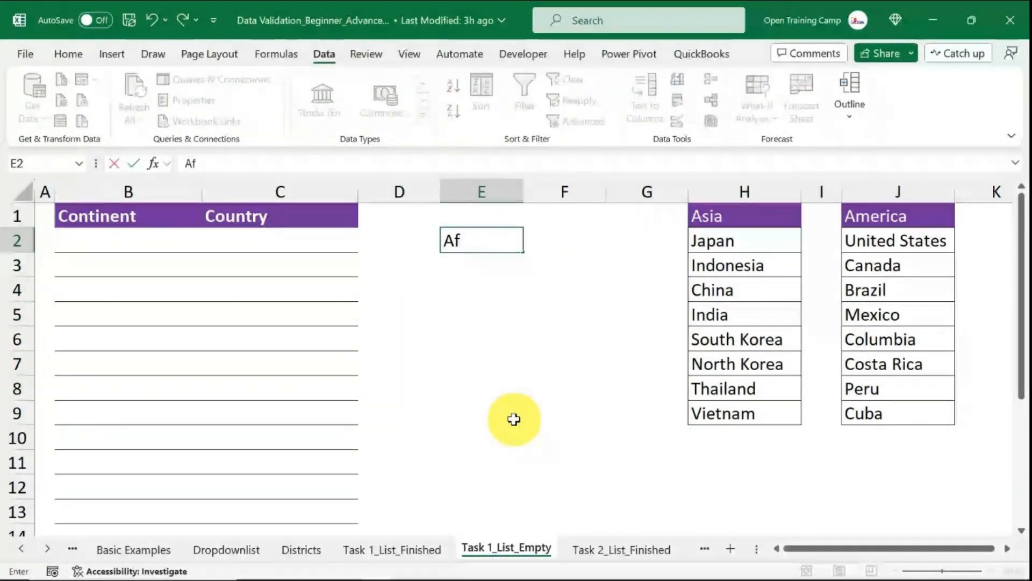
pyautogui.write('rica')
pyautogui.press('Return')
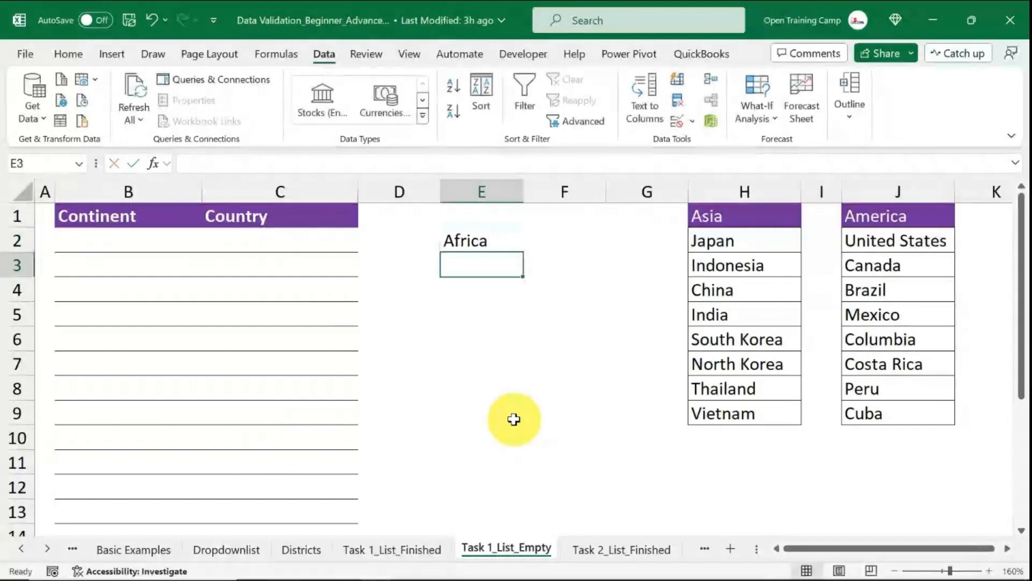
# Enter the formula =INDIRECT(E2) in cell E3.
pyautogui.write('=ind')
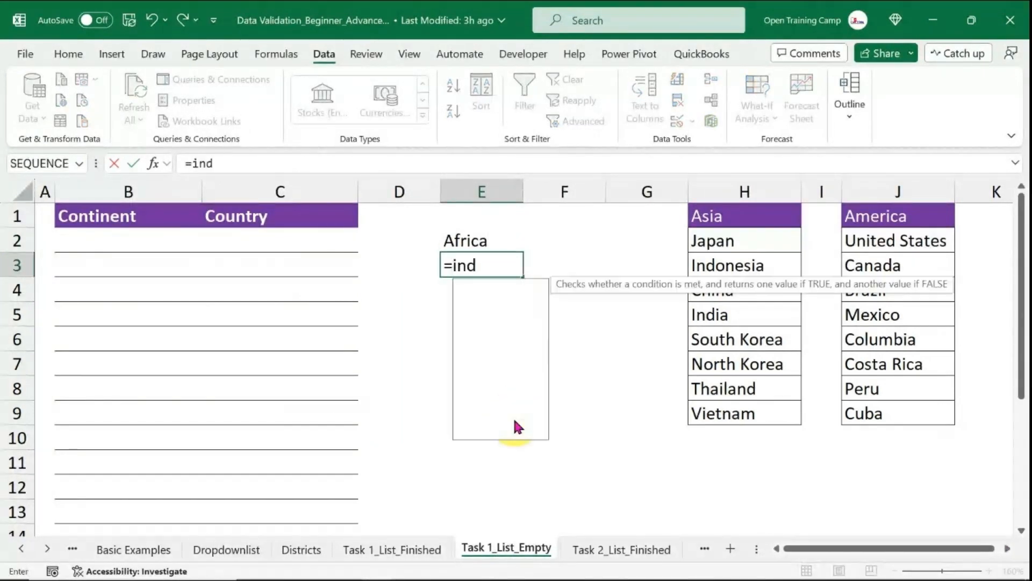
pyautogui.press('Tab')
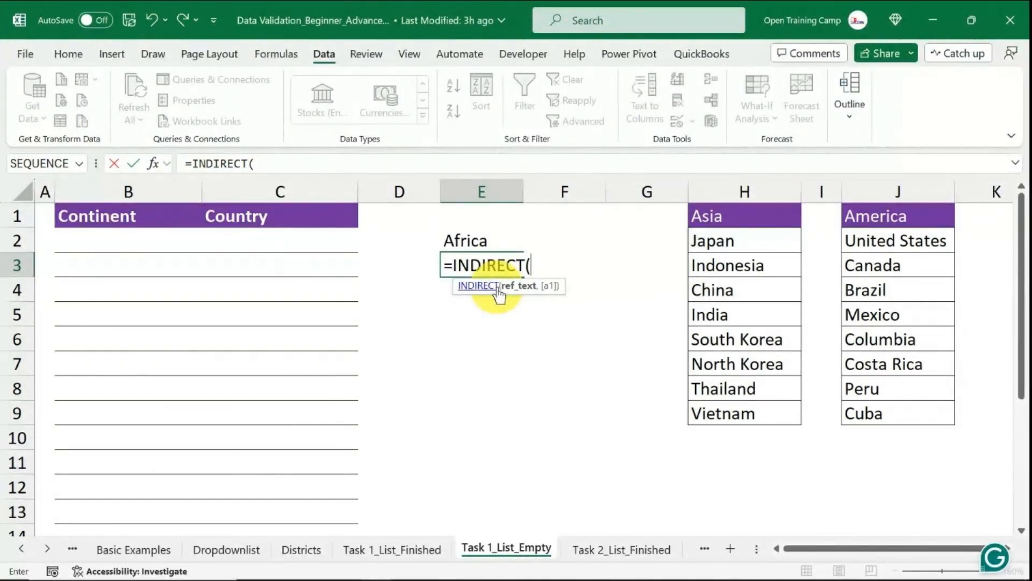
pyautogui.click(468, 240)
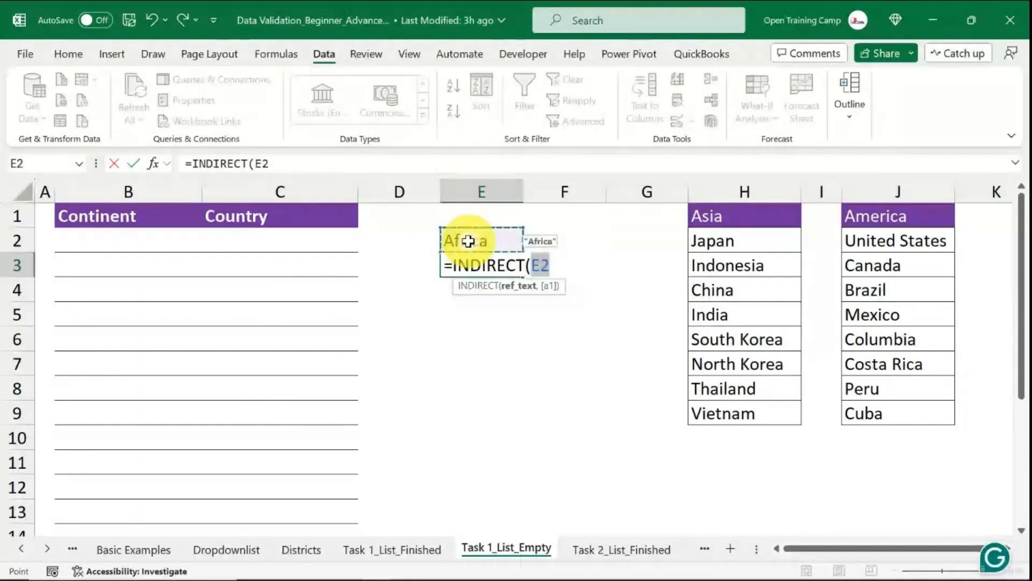
pyautogui.write(')')
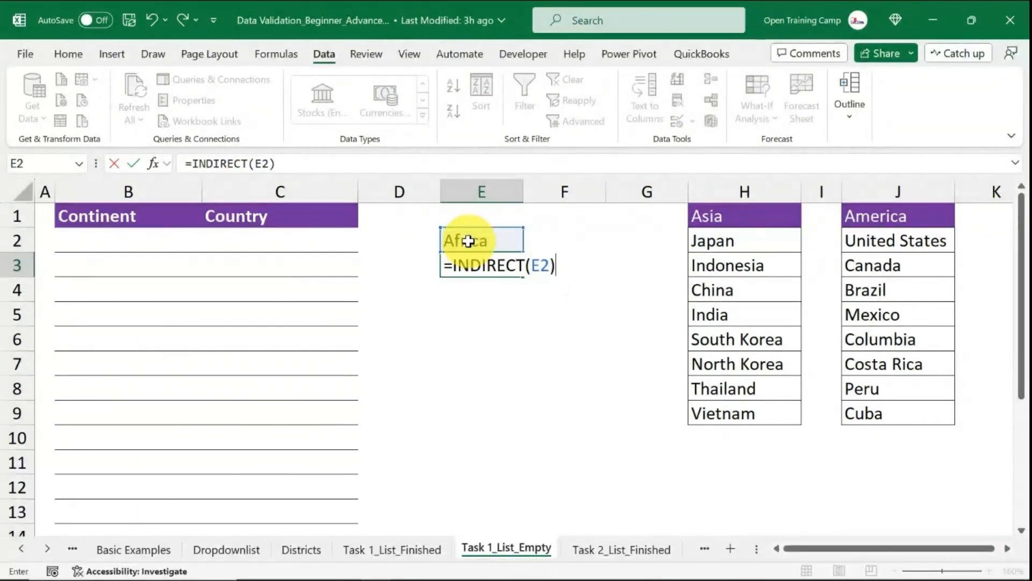
pyautogui.press('Return')
pyautogui.click(630, 341)
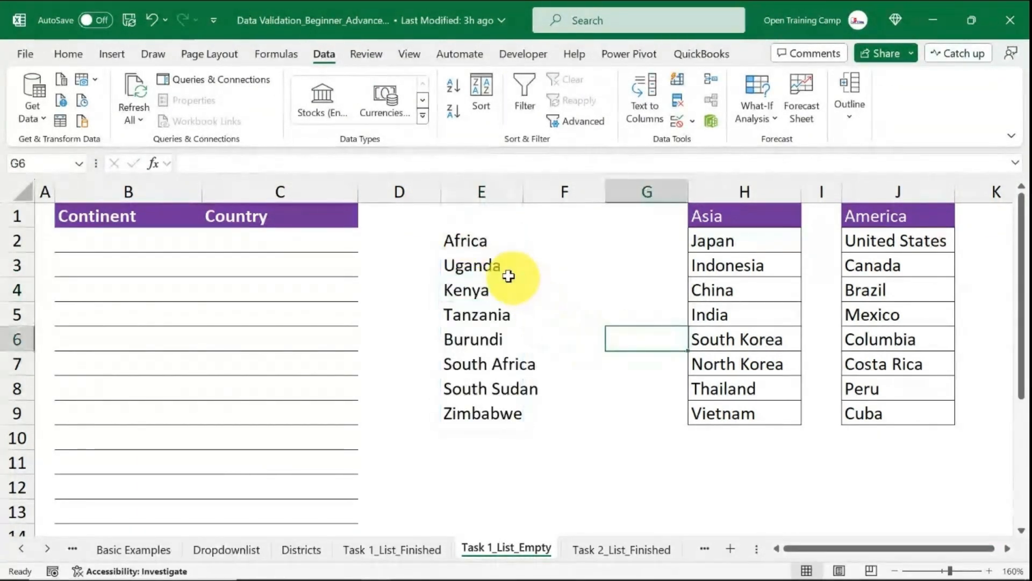
# Add List data validation to the Continent cells B2:B13 with the source Asia,America.
pyautogui.moveTo(509, 276); pyautogui.dragTo(488, 413)
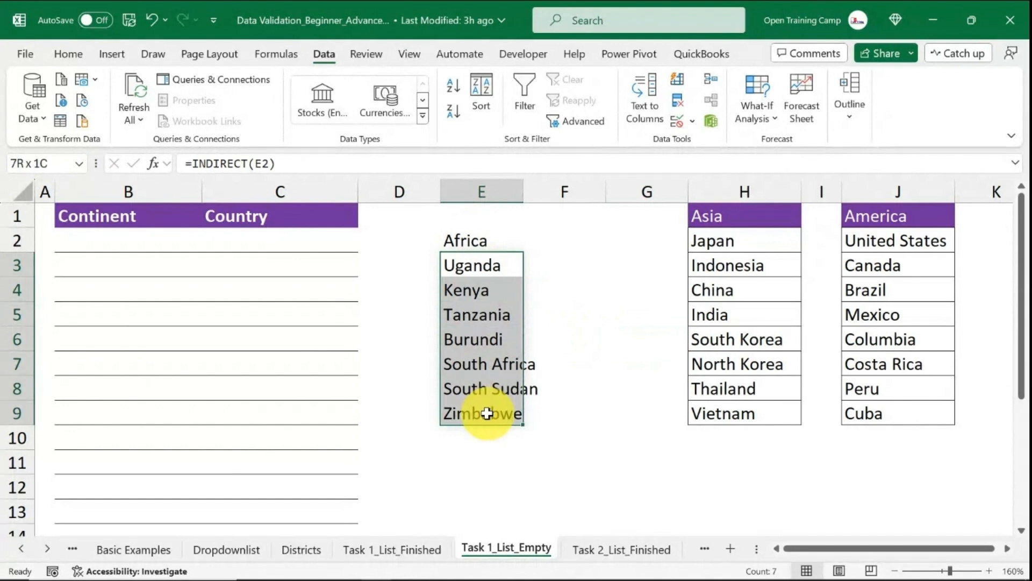
pyautogui.moveTo(756, 242); pyautogui.dragTo(749, 411)
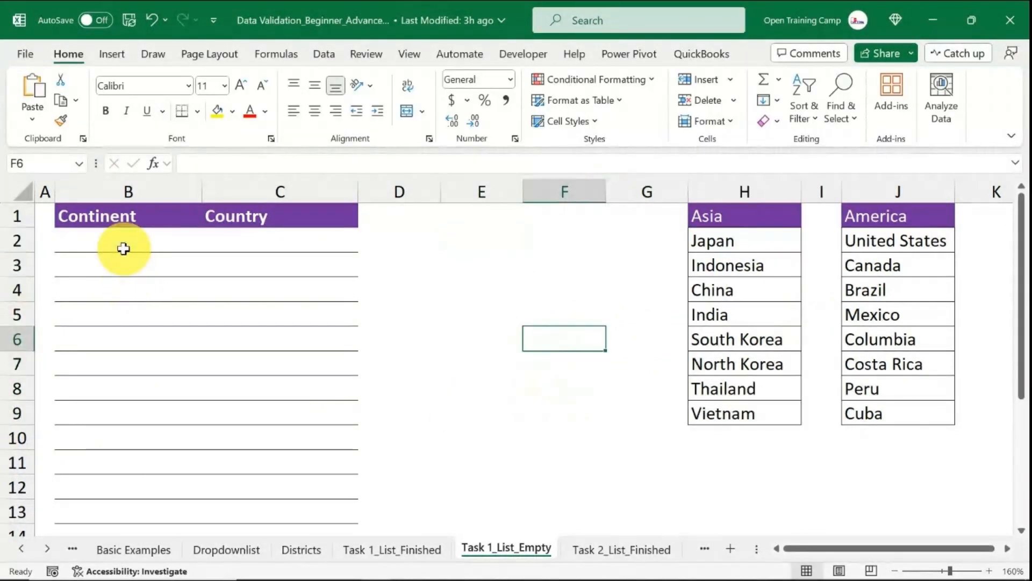
pyautogui.moveTo(122, 247); pyautogui.dragTo(124, 517)
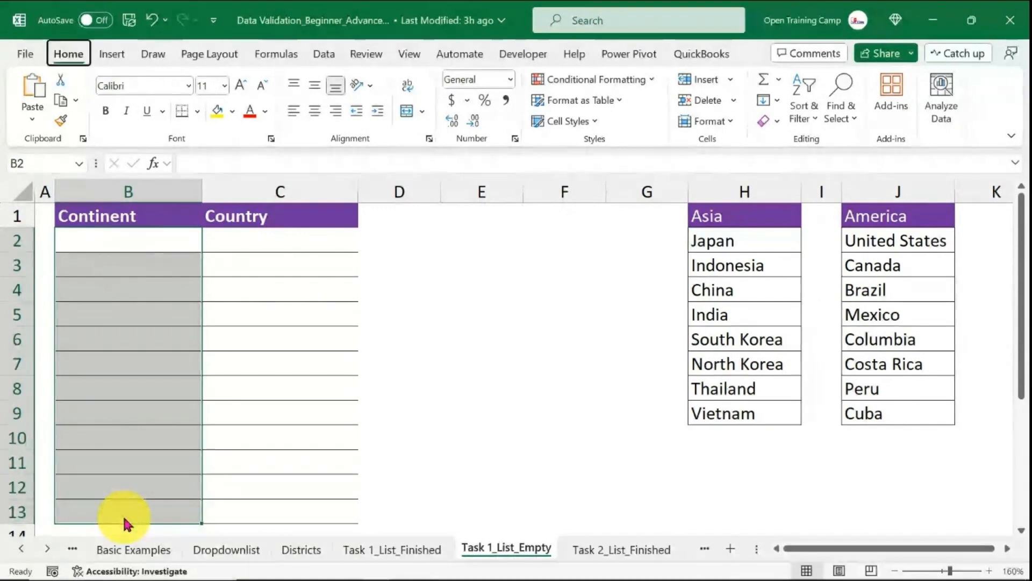
pyautogui.hotkey('alt', 'a')
pyautogui.press('v')
pyautogui.press('v')
pyautogui.moveTo(490, 146); pyautogui.dragTo(430, 114)
pyautogui.click(411, 192)
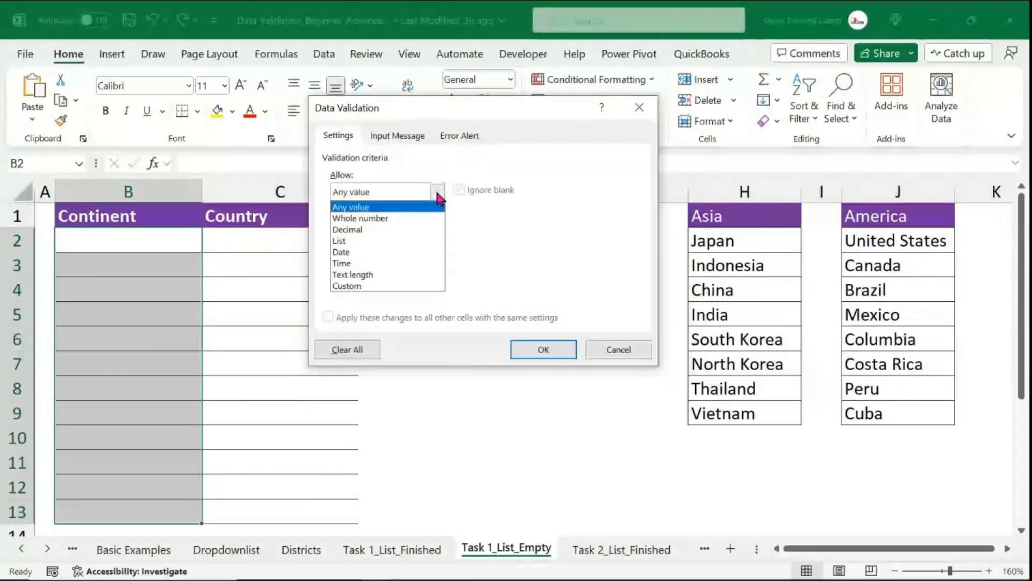
pyautogui.click(349, 237)
pyautogui.click(357, 261)
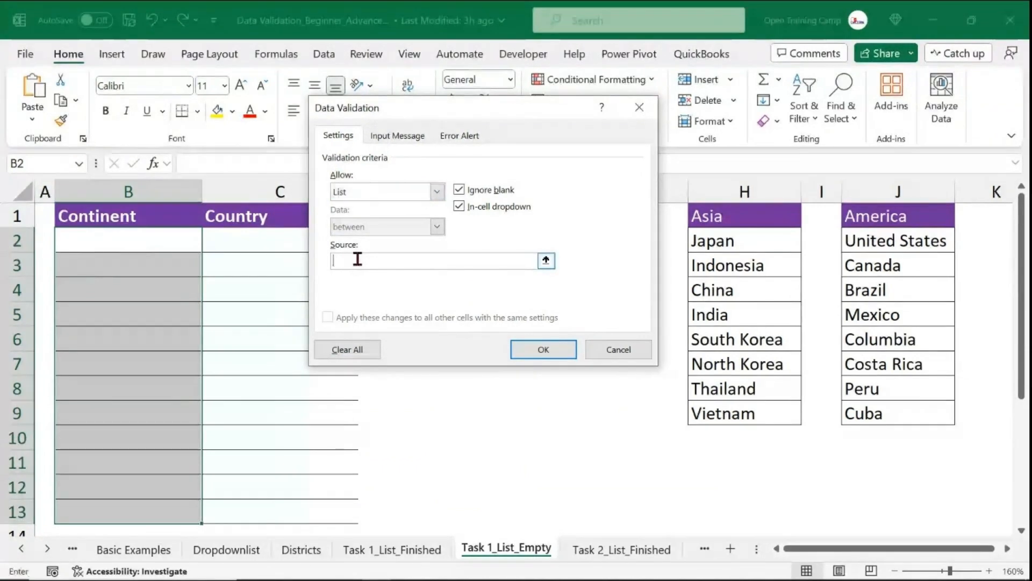
pyautogui.write('Asia,America')
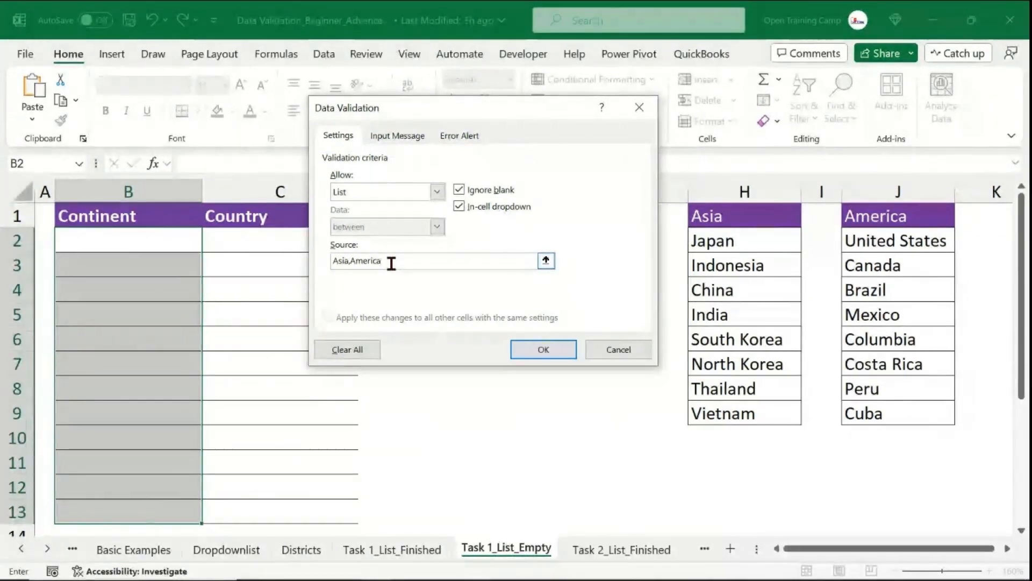
pyautogui.click(543, 353)
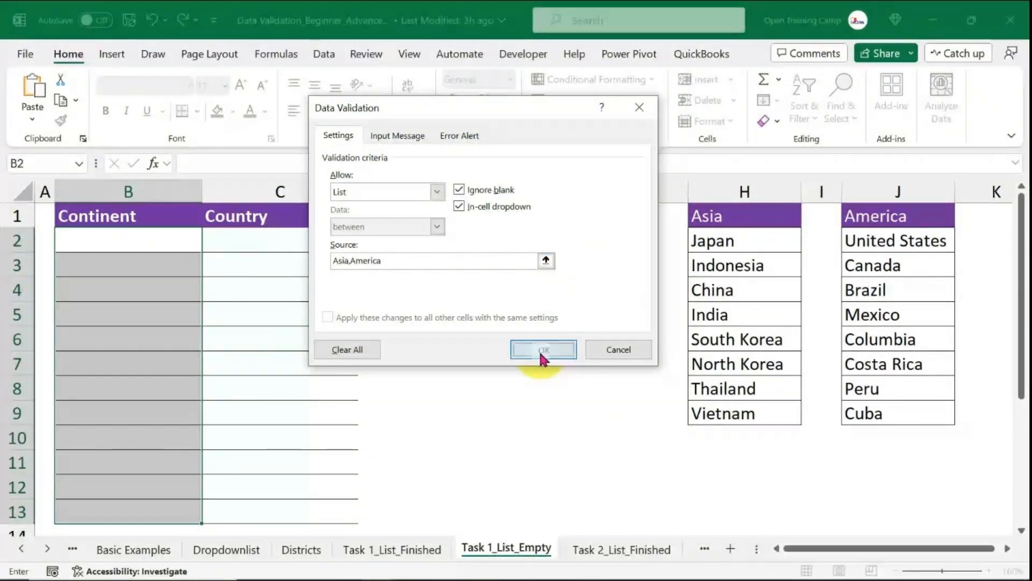
pyautogui.click(501, 383)
# Pick America, Asia, America and America in cells B2 to B5 from the continent dropdowns.
pyautogui.click(111, 240)
pyautogui.click(209, 244)
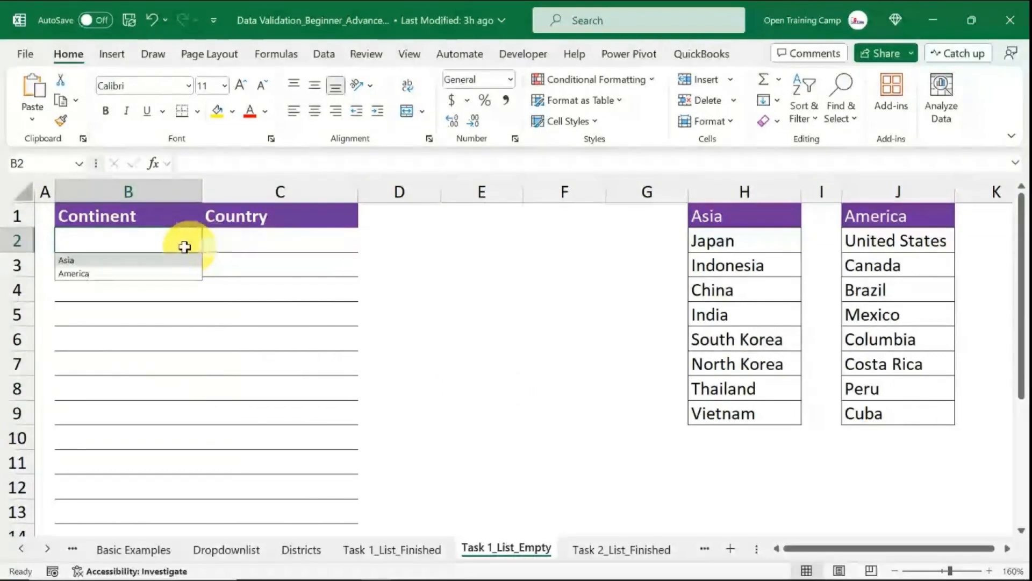
pyautogui.click(81, 275)
pyautogui.click(192, 268)
pyautogui.click(209, 268)
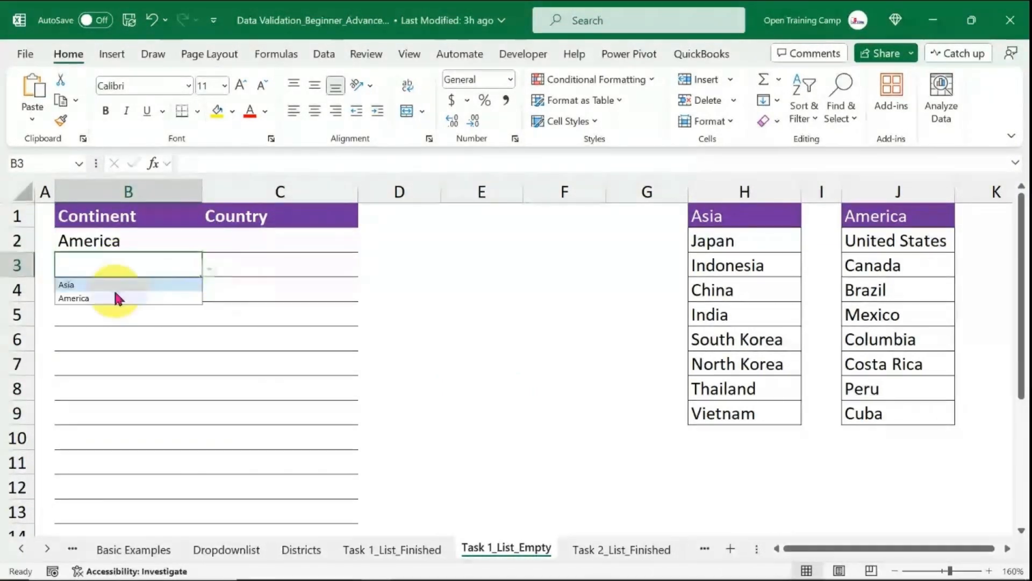
pyautogui.click(87, 285)
pyautogui.click(123, 291)
pyautogui.click(209, 293)
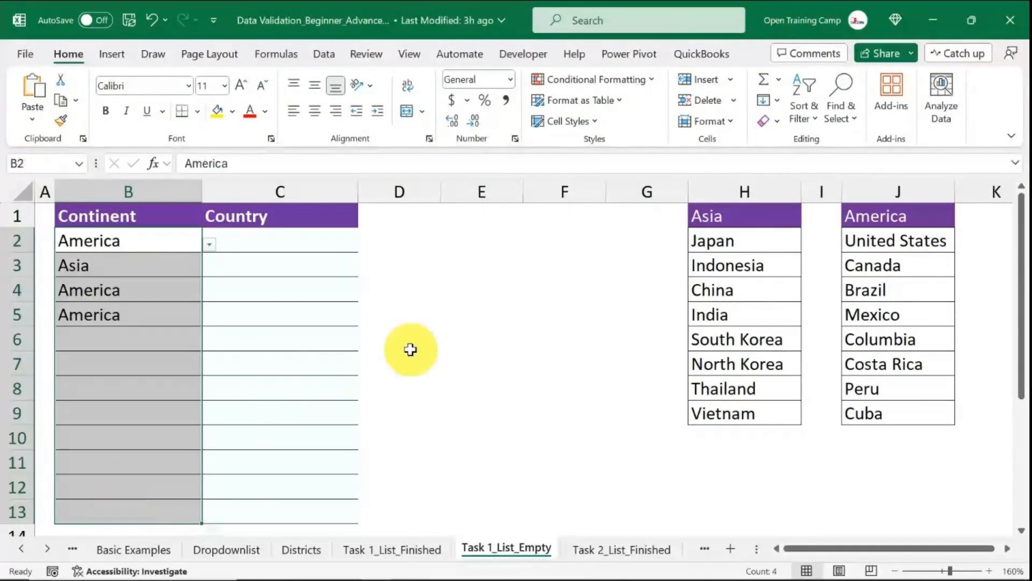
pyautogui.click(519, 310)
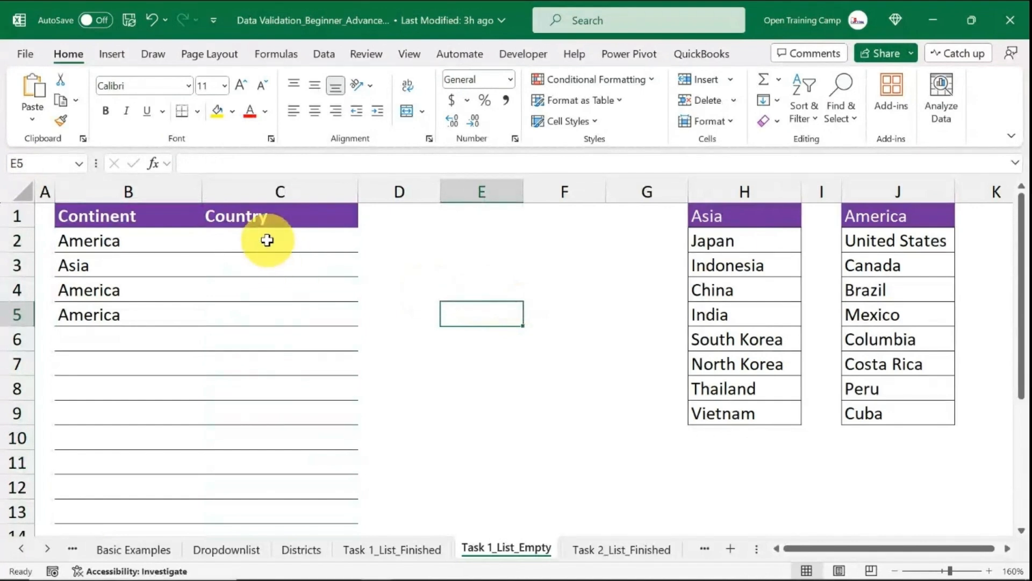
# Enter the helper formula =INDIRECT(B2) in cell E2.
pyautogui.click(540, 243)
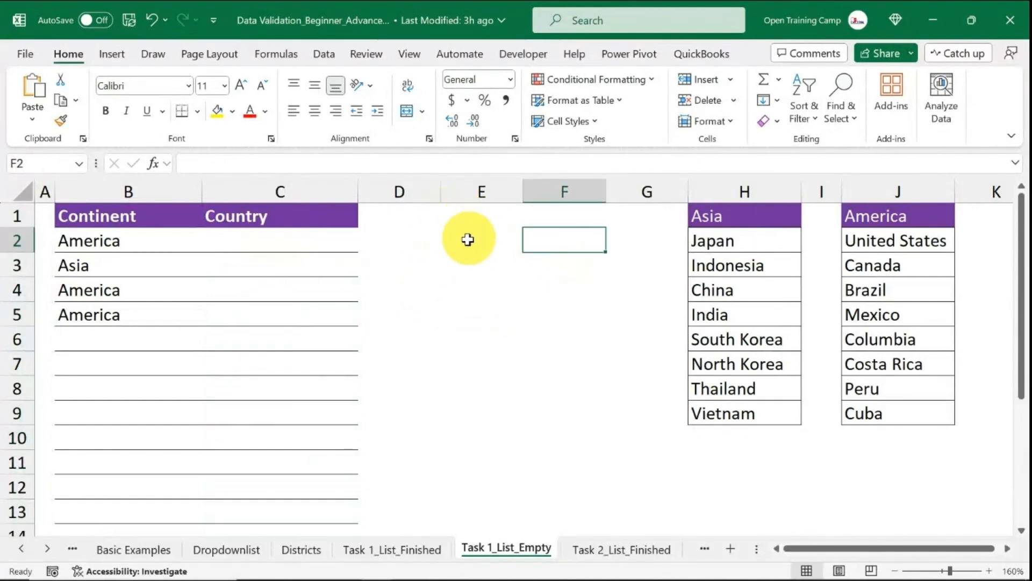
pyautogui.click(257, 243)
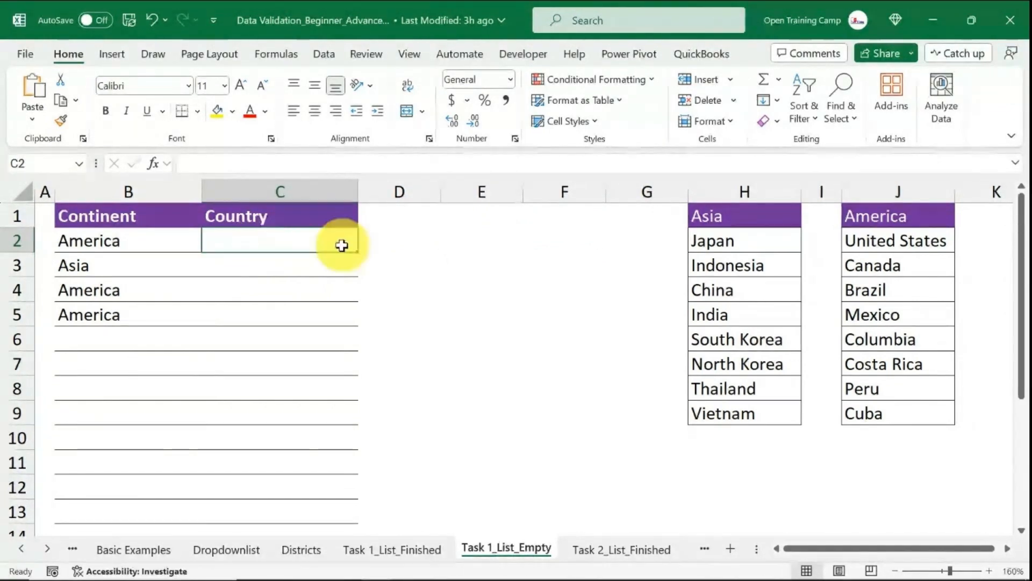
pyautogui.click(495, 238)
pyautogui.write('=')
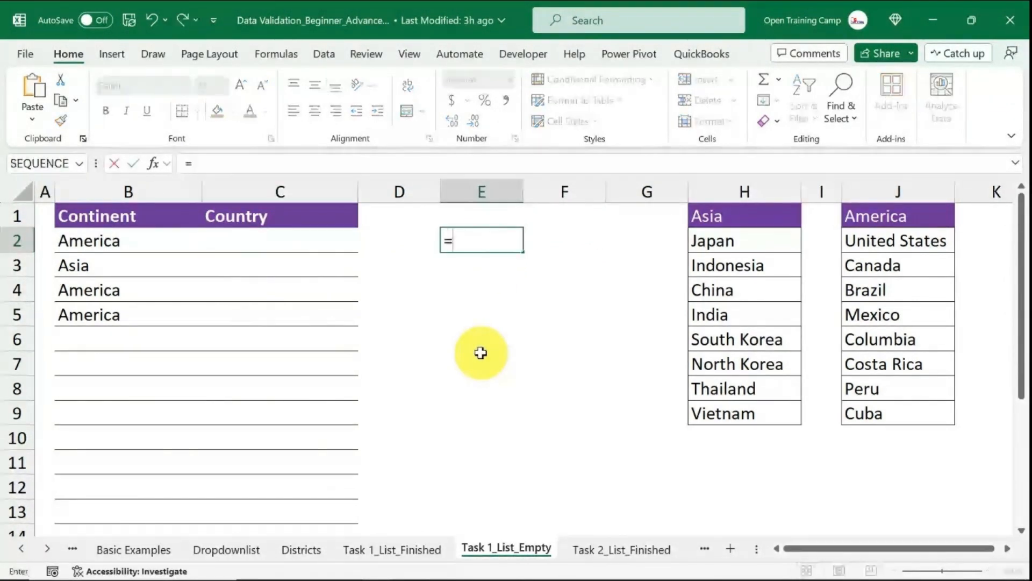
pyautogui.write('indire')
pyautogui.press('Tab')
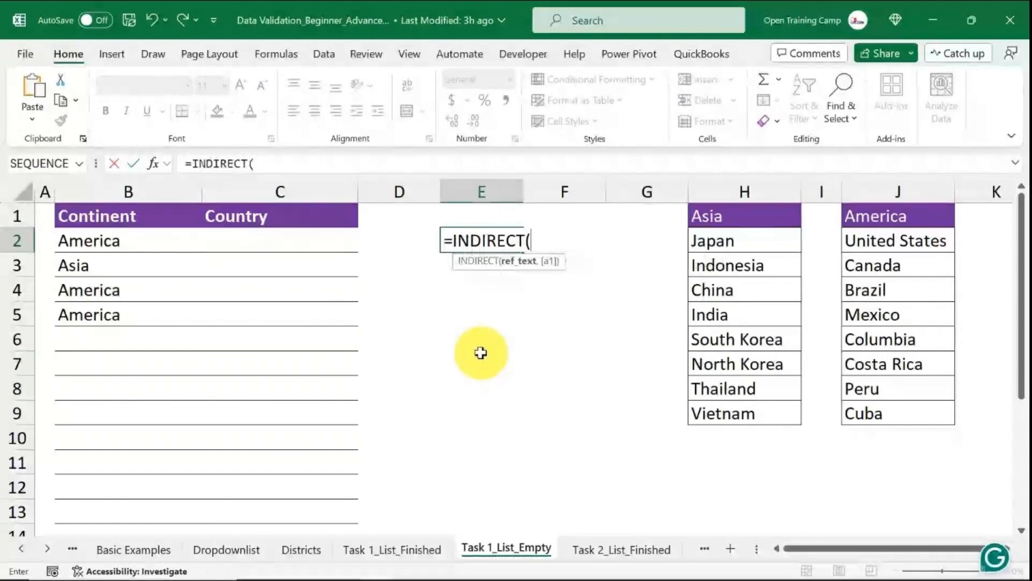
pyautogui.click(83, 240)
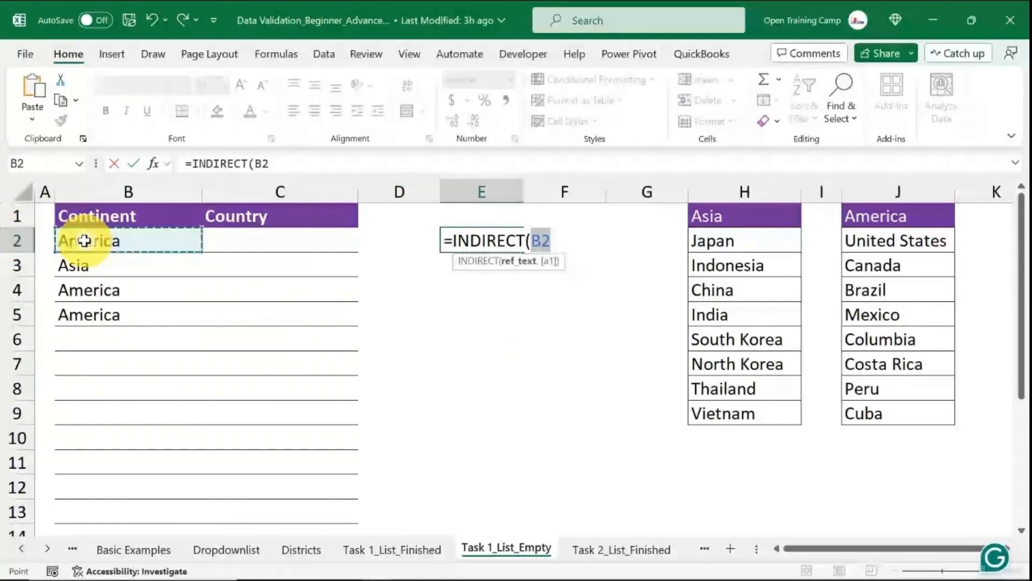
pyautogui.write(')')
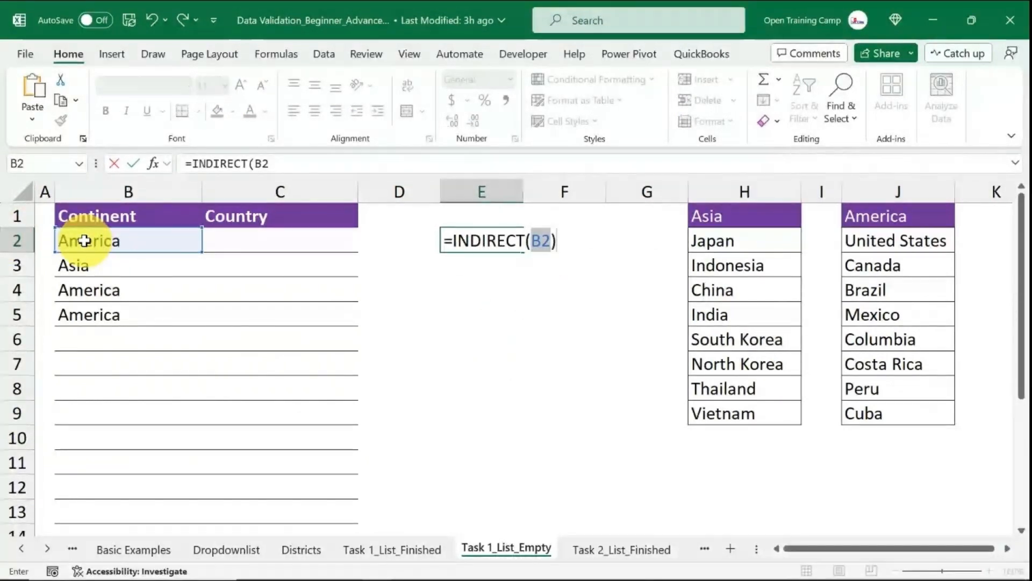
pyautogui.press('Return')
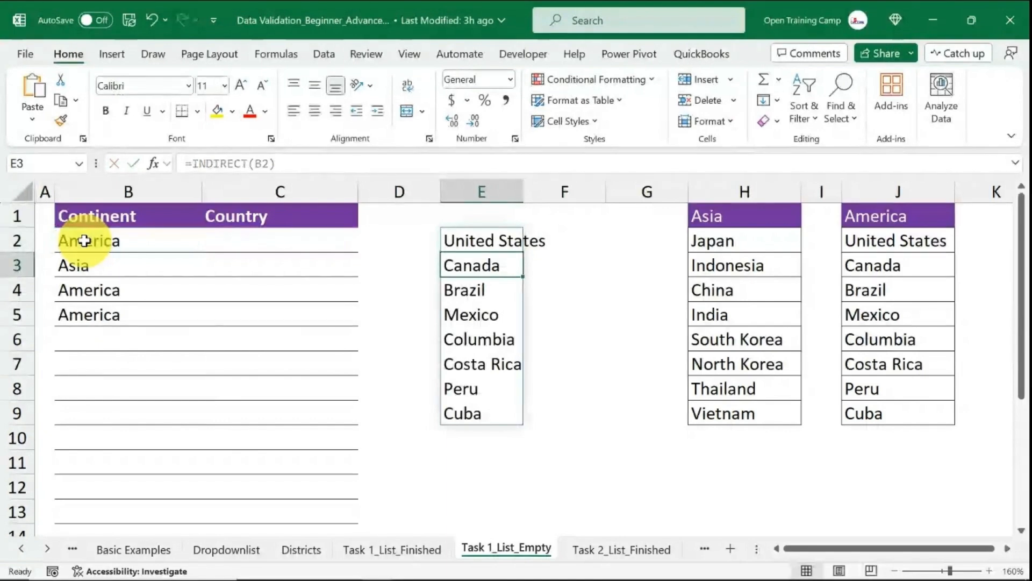
# Copy the formula text =INDIRECT(B2) from cell E2's formula bar without changing the cell.
pyautogui.click(562, 361)
pyautogui.moveTo(491, 237); pyautogui.dragTo(486, 418)
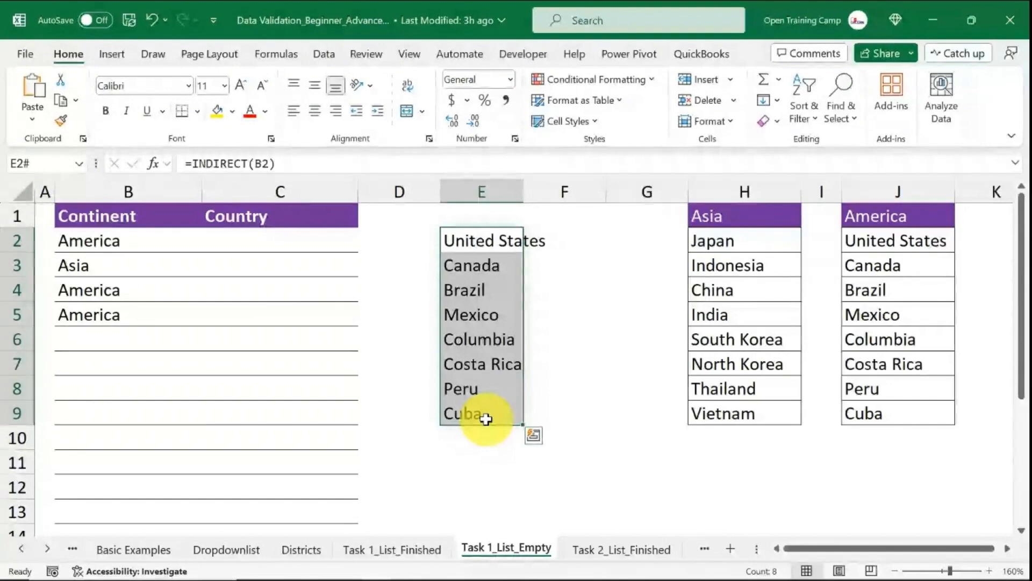
pyautogui.click(476, 237)
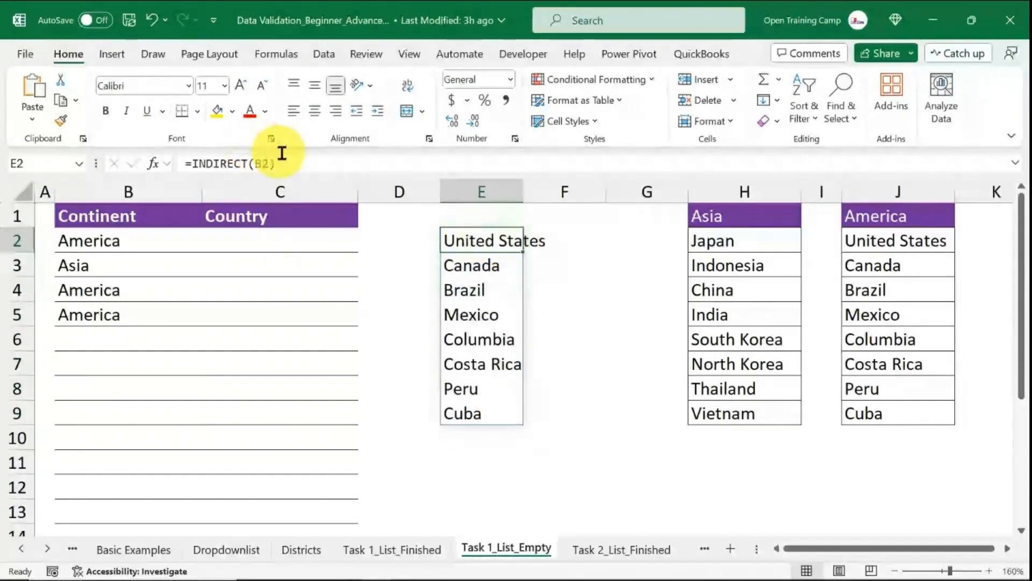
pyautogui.moveTo(301, 161); pyautogui.dragTo(169, 162)
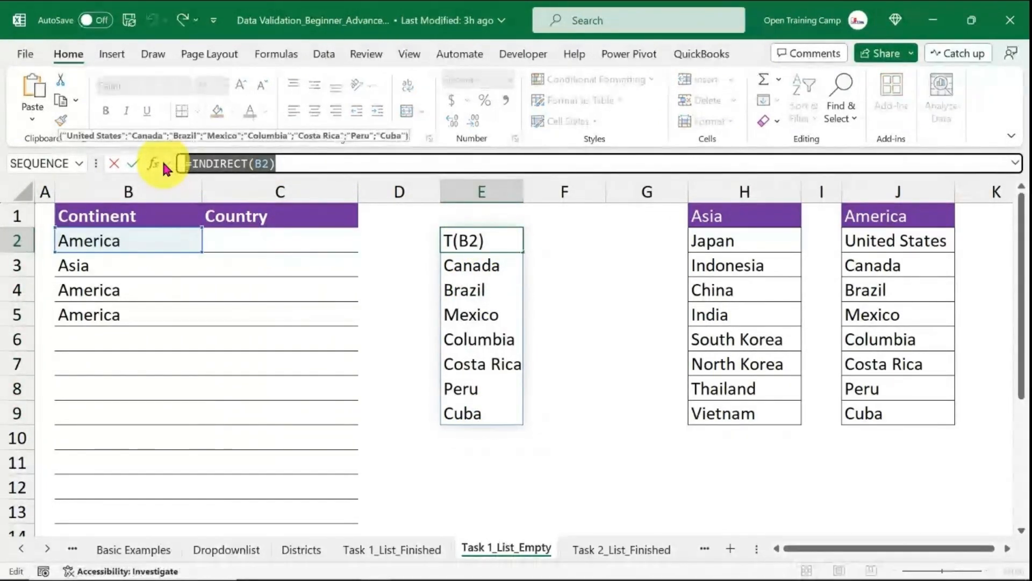
pyautogui.press('Escape')
# Add List data validation to the Country cells C2:C13 with the source =INDIRECT(B2).
pyautogui.moveTo(275, 240); pyautogui.dragTo(250, 516)
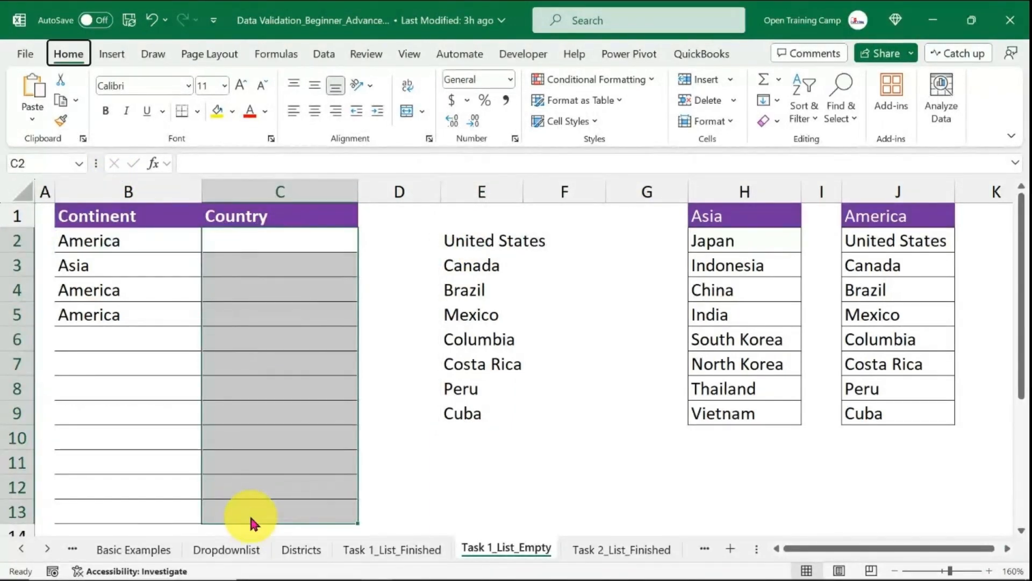
pyautogui.hotkey('alt', 'd')
pyautogui.press('l')
pyautogui.click(437, 192)
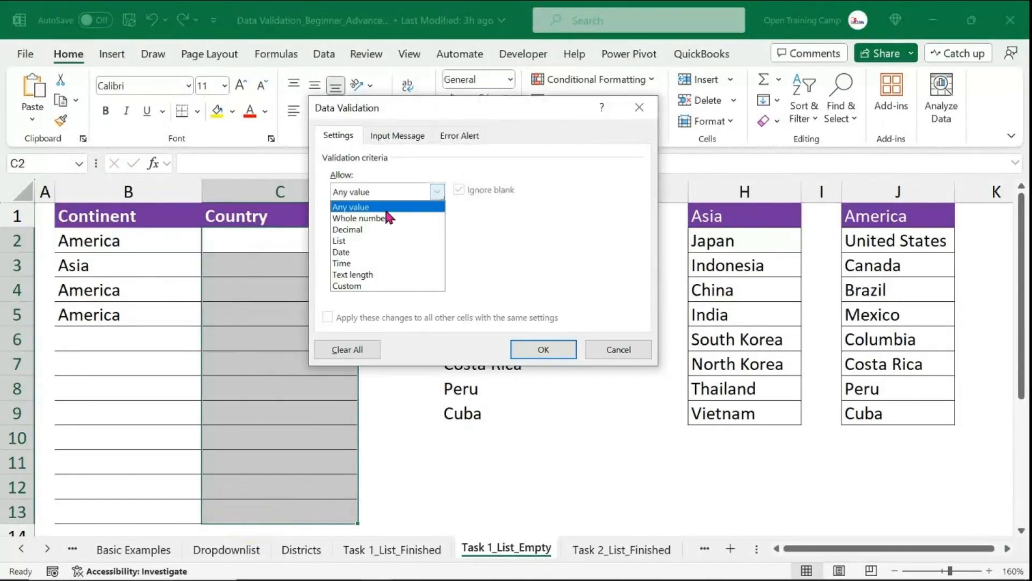
pyautogui.click(340, 241)
pyautogui.click(351, 261)
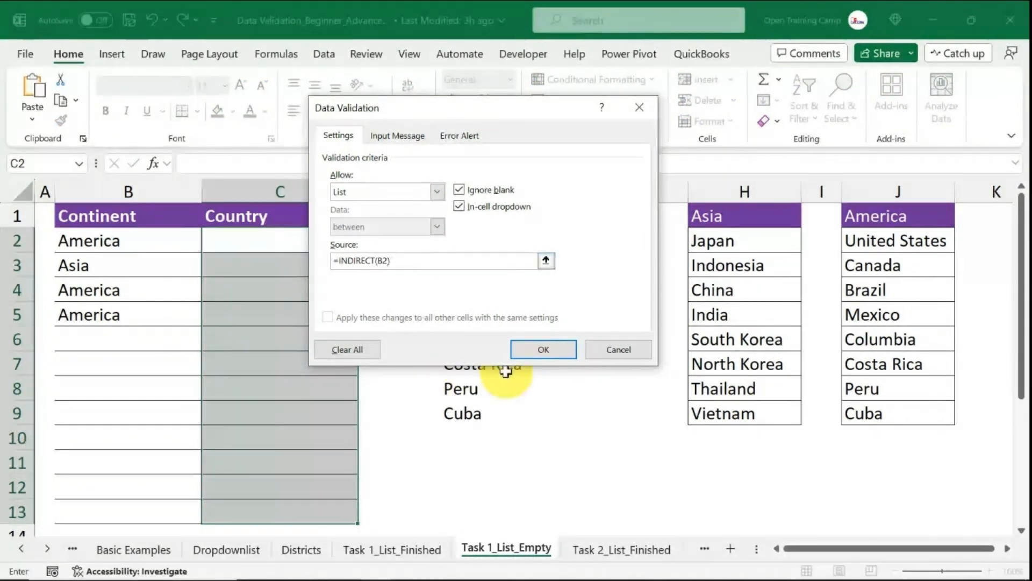
pyautogui.click(551, 353)
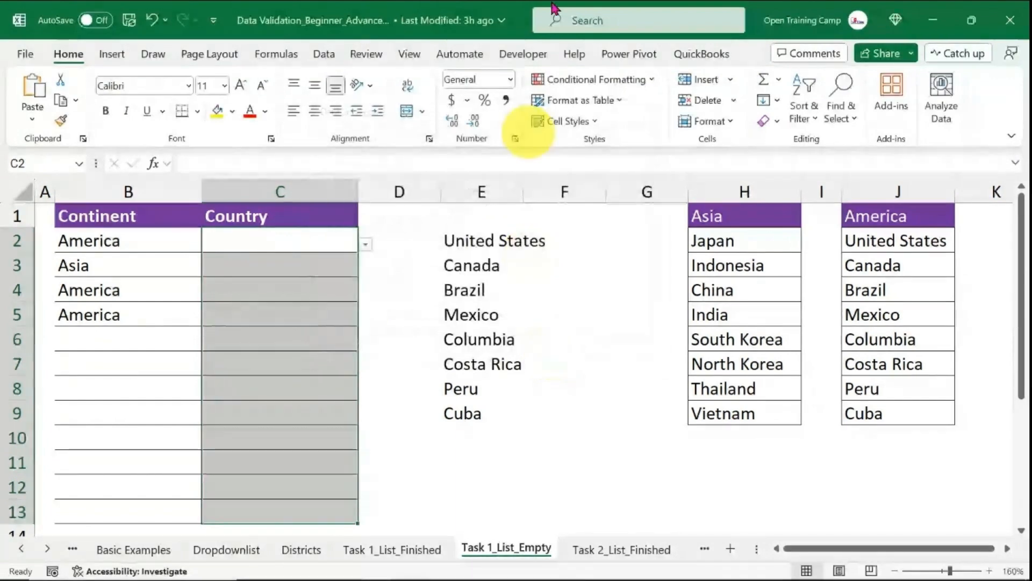
# Delete the helper INDIRECT formula and its spilled results in column E.
pyautogui.moveTo(477, 239); pyautogui.dragTo(477, 384)
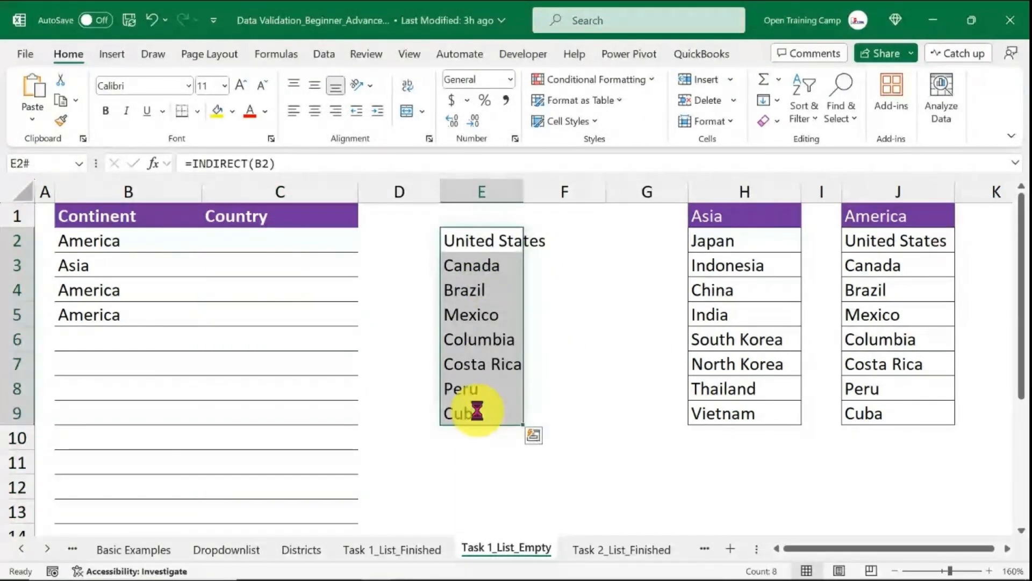
pyautogui.press('Delete')
pyautogui.click(554, 318)
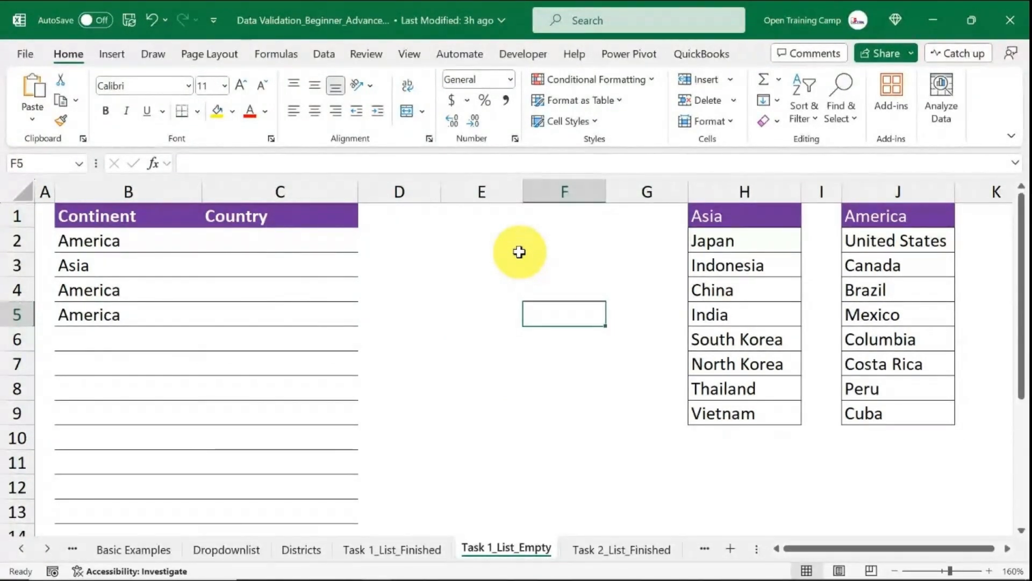
# Clear the continent entries in cells B2:B5.
pyautogui.click(102, 239)
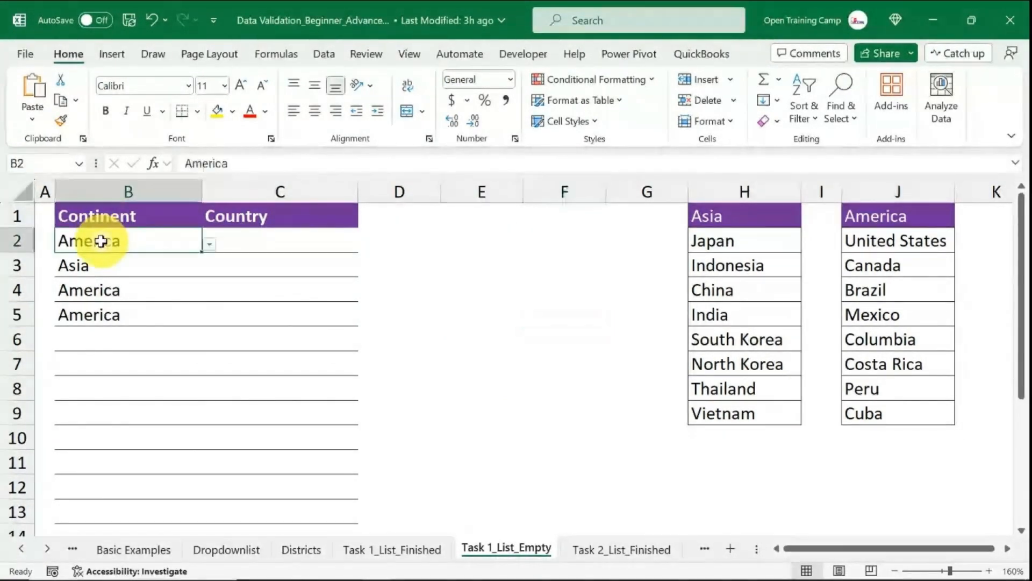
pyautogui.moveTo(150, 240); pyautogui.dragTo(145, 318)
pyautogui.press('Delete')
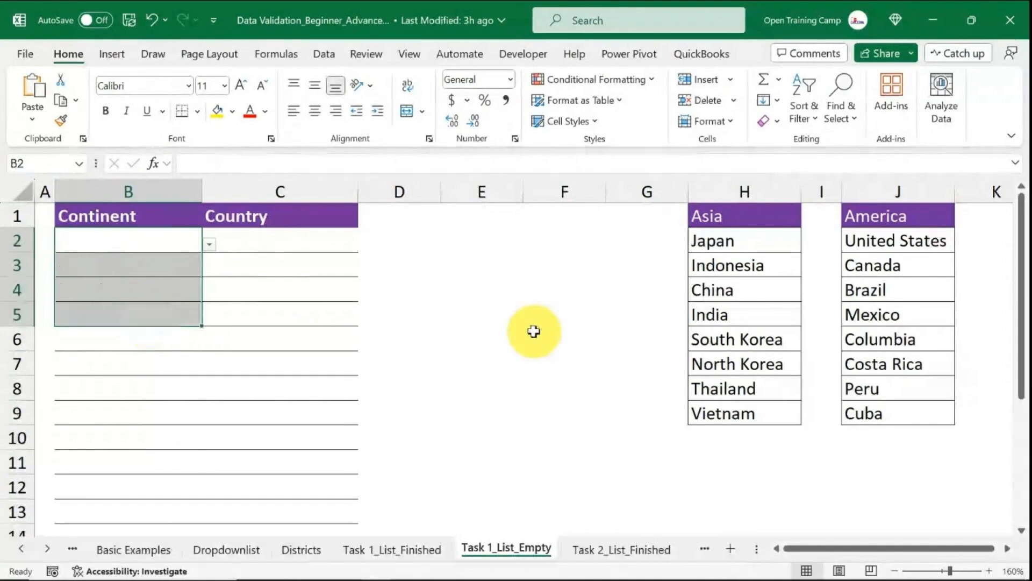
pyautogui.click(533, 332)
# Choose America as B2's continent and Canada as C2's country from the dropdowns.
pyautogui.click(132, 241)
pyautogui.click(208, 245)
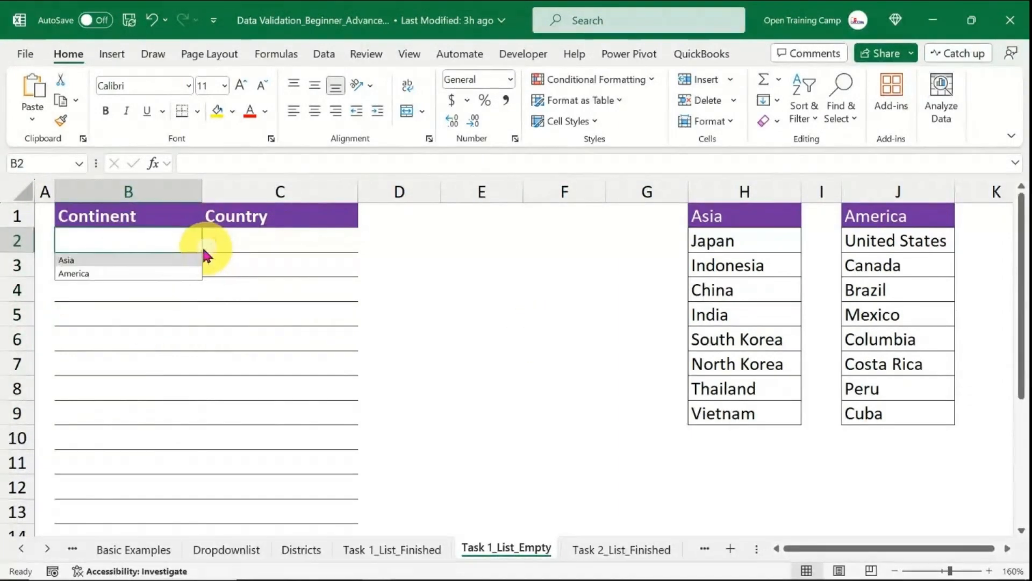
pyautogui.click(77, 272)
pyautogui.click(302, 242)
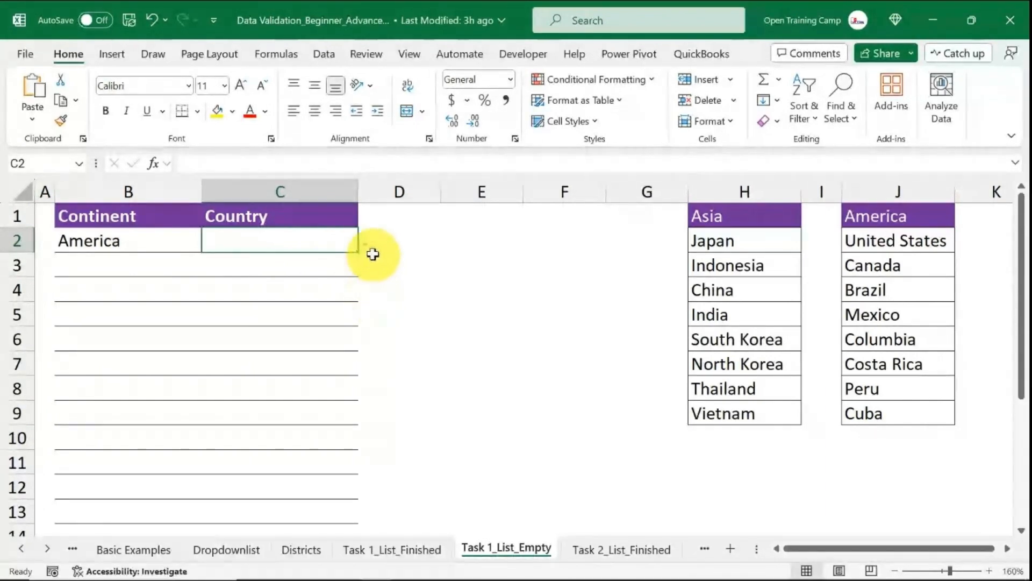
pyautogui.click(366, 244)
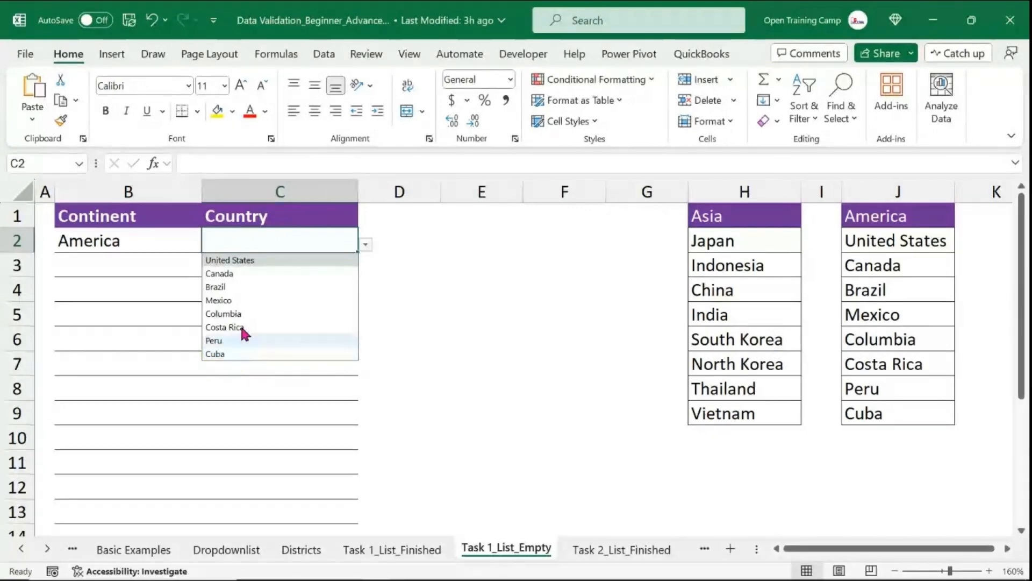
pyautogui.click(228, 273)
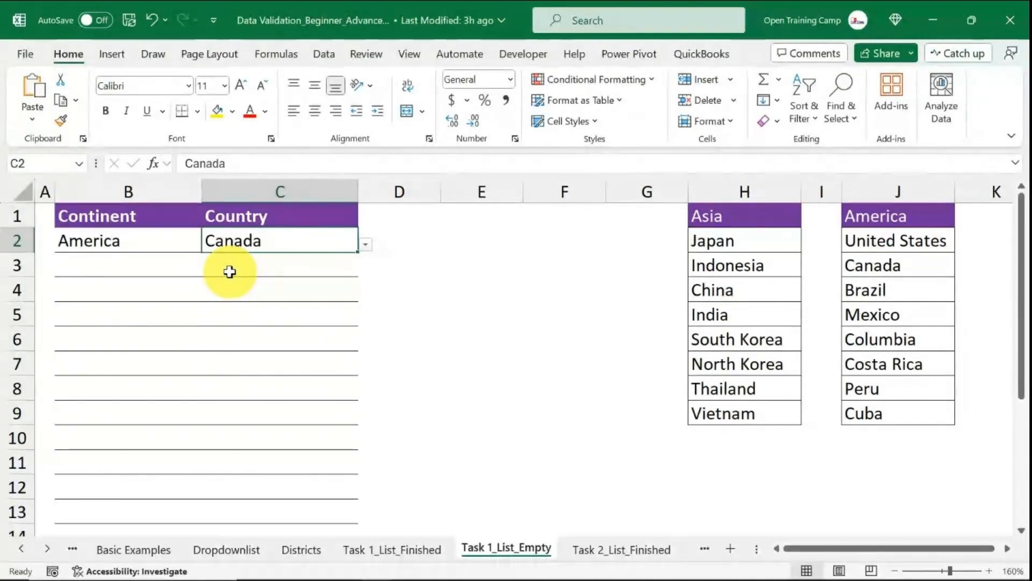
# Choose Asia as B3's continent and open C3's country dropdown.
pyautogui.click(105, 264)
pyautogui.click(209, 267)
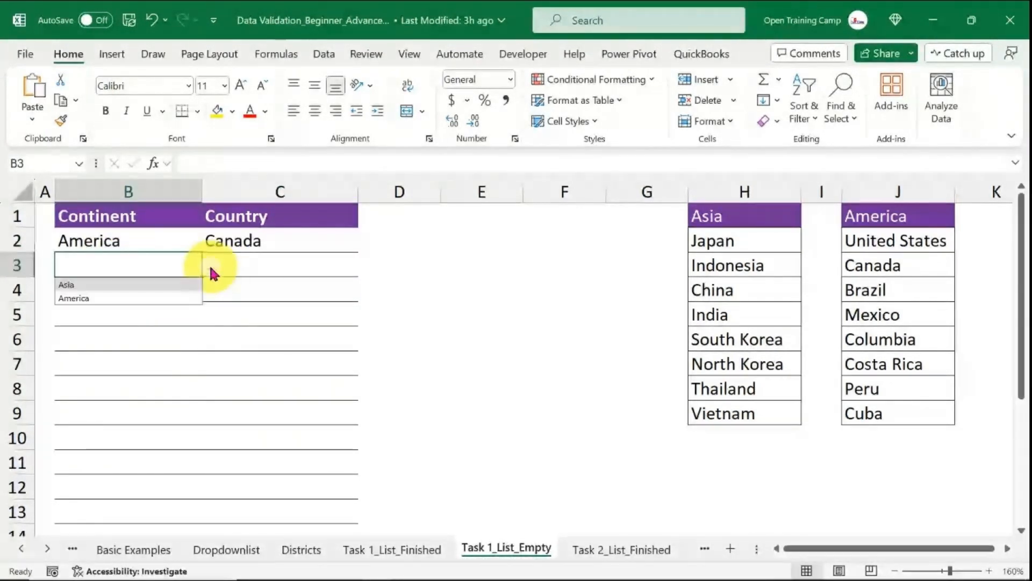
pyautogui.click(72, 285)
pyautogui.click(306, 263)
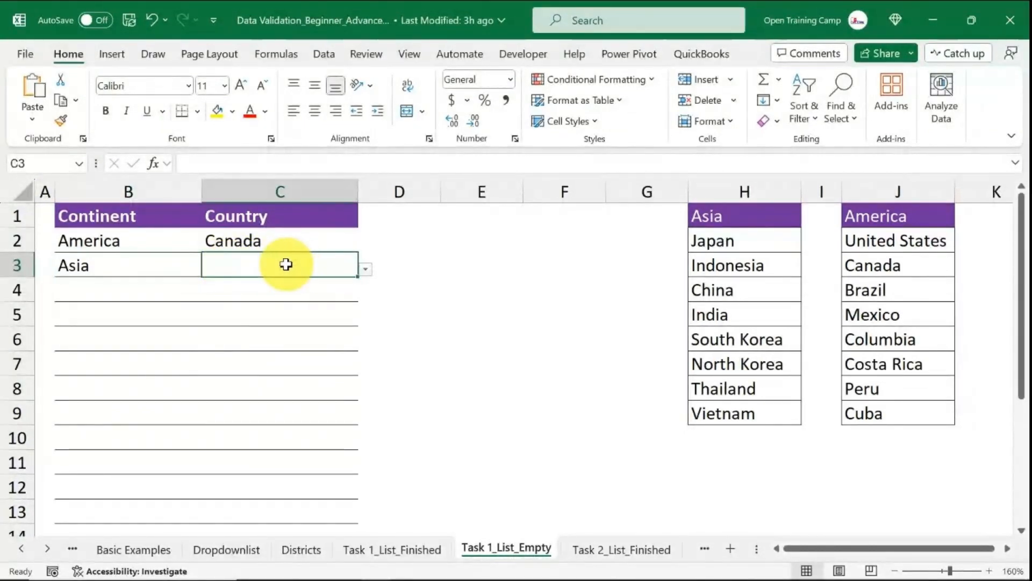
pyautogui.click(365, 269)
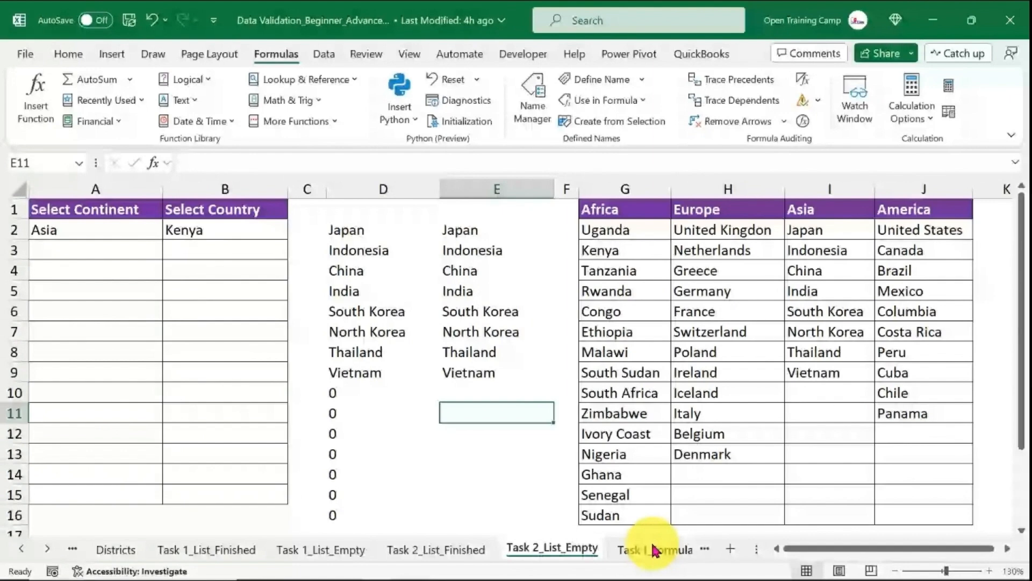
# Switch to the Task I_Formula_Empty sheet.
pyautogui.click(647, 550)
pyautogui.click(701, 548)
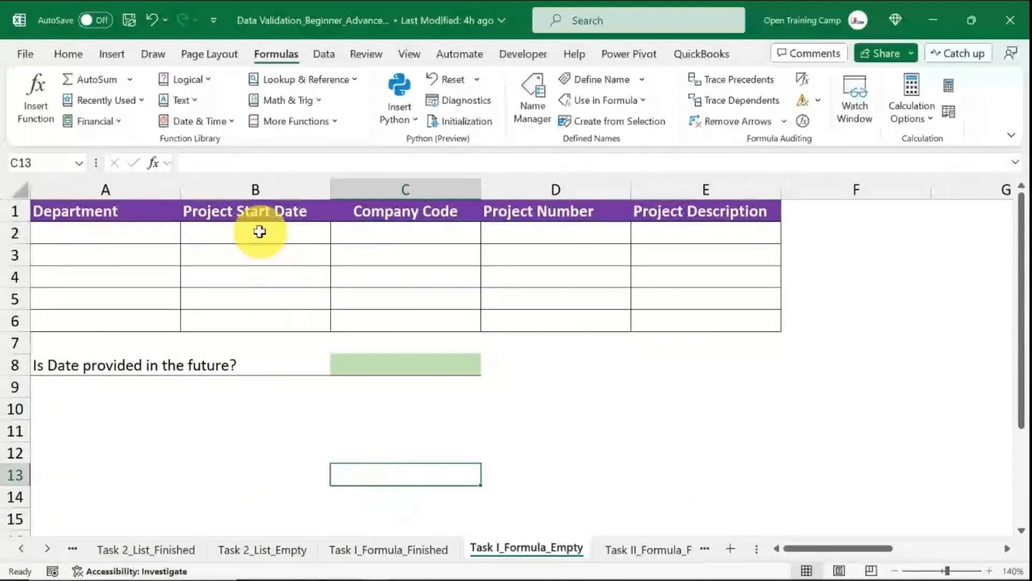
pyautogui.moveTo(260, 231); pyautogui.dragTo(253, 320)
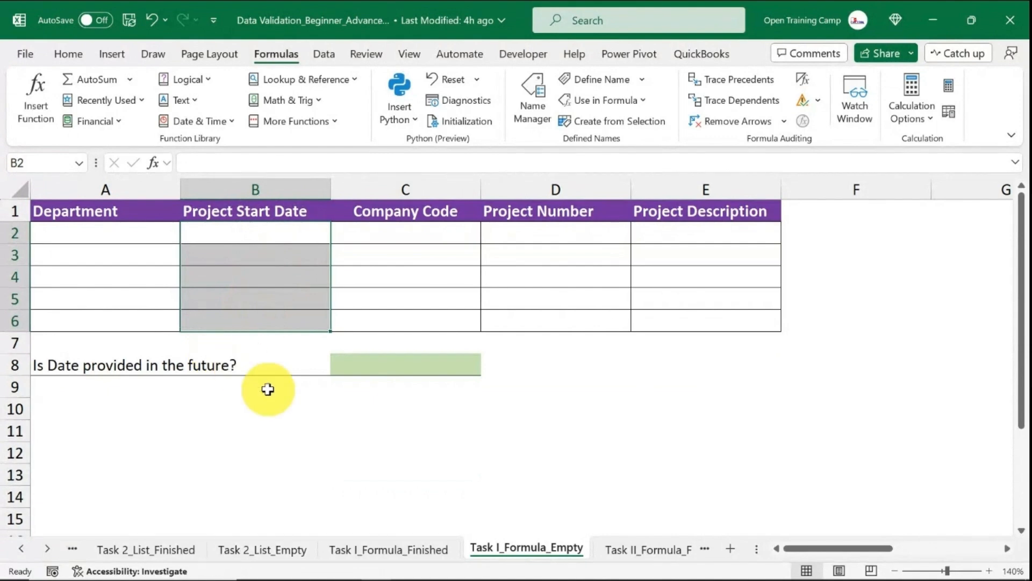
pyautogui.click(287, 429)
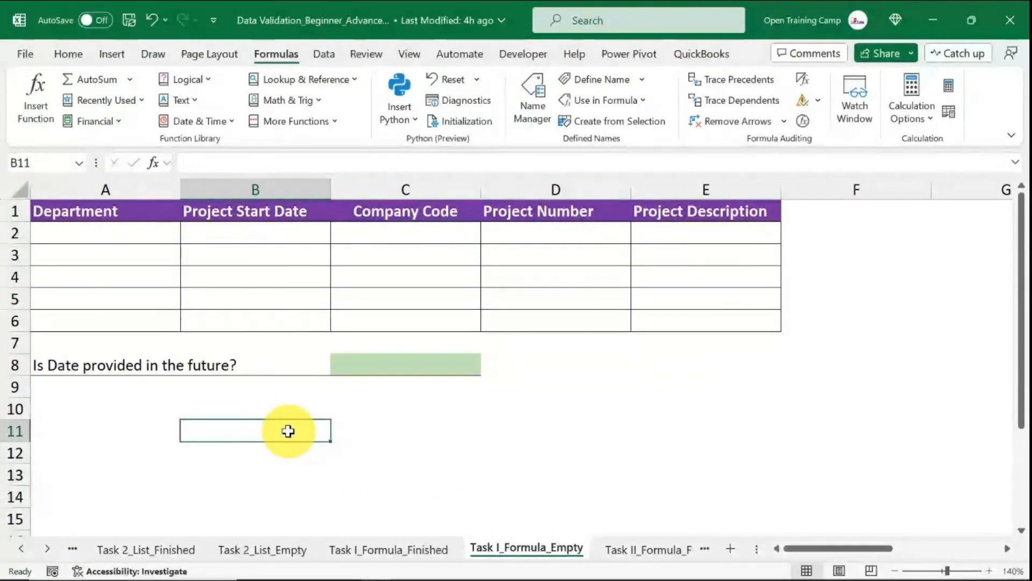
# Enter the formula =TODAY() in cell C11 to show the current date.
pyautogui.click(387, 426)
pyautogui.write('=today')
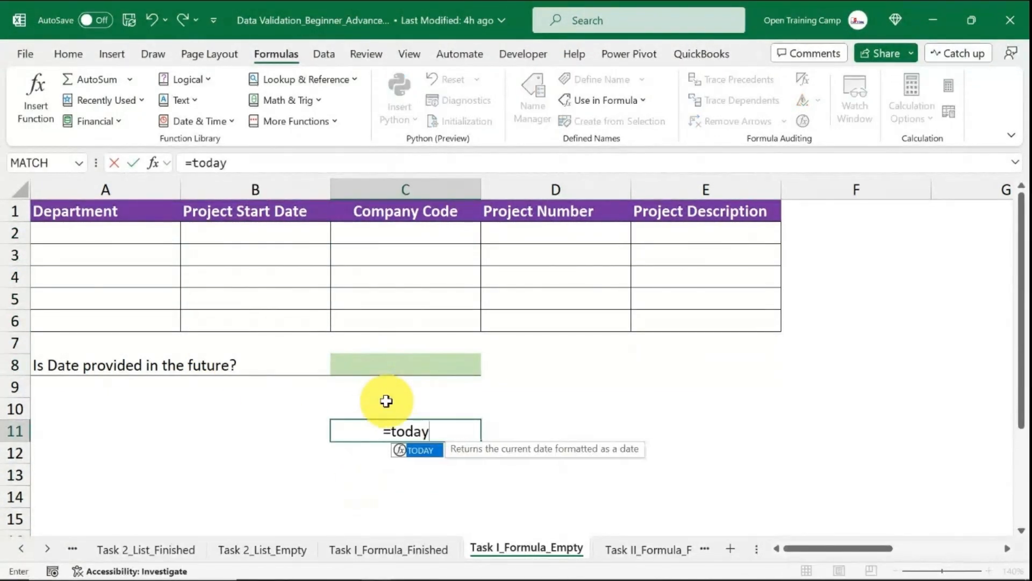
pyautogui.press('Tab')
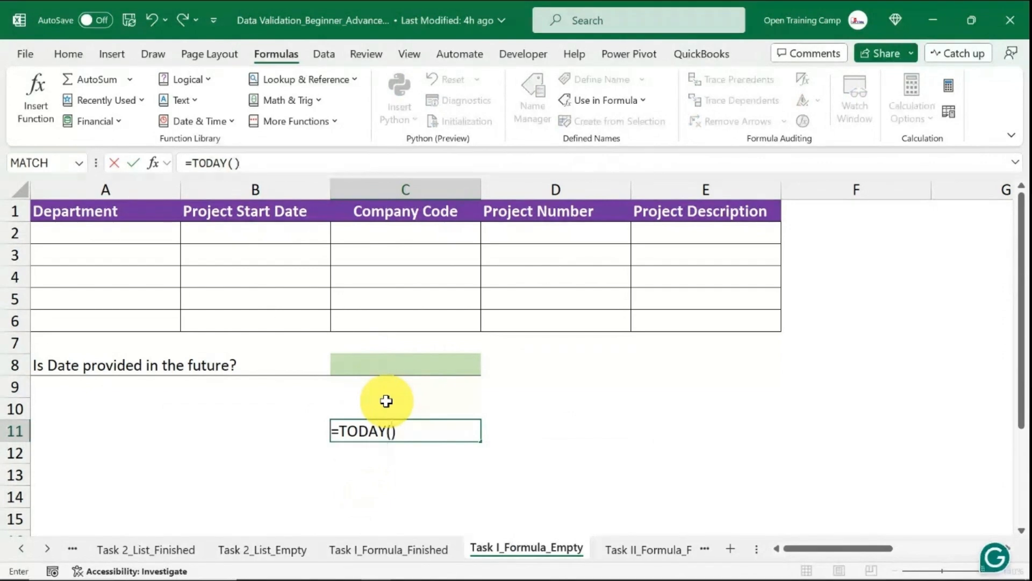
pyautogui.press('Return')
pyautogui.click(369, 429)
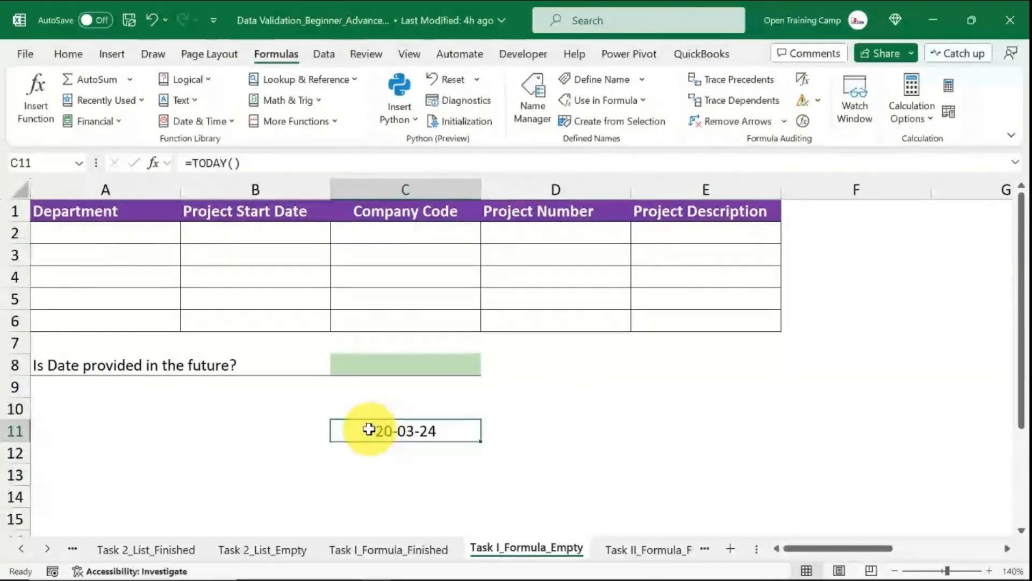
pyautogui.click(260, 163)
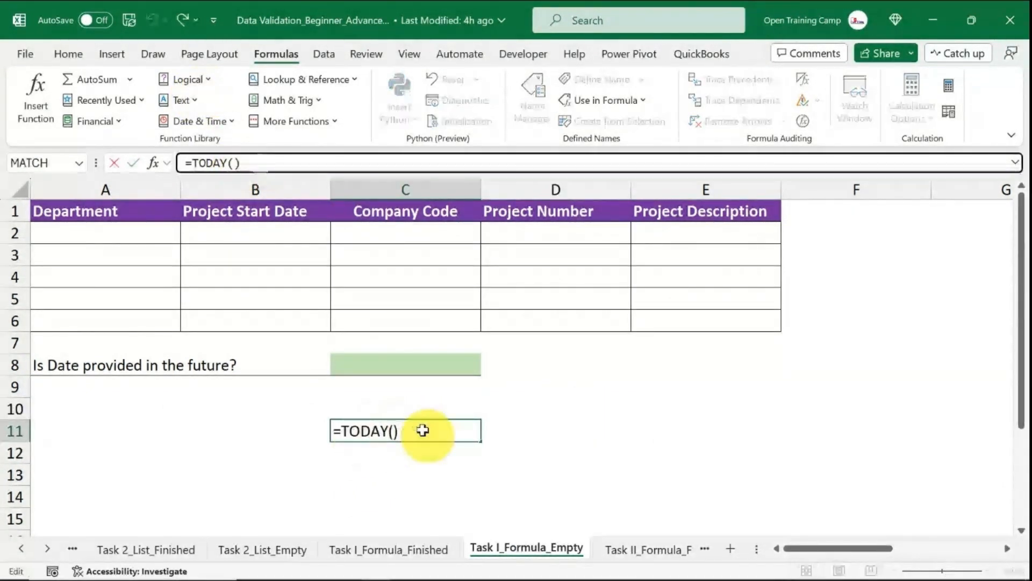
pyautogui.click(570, 439)
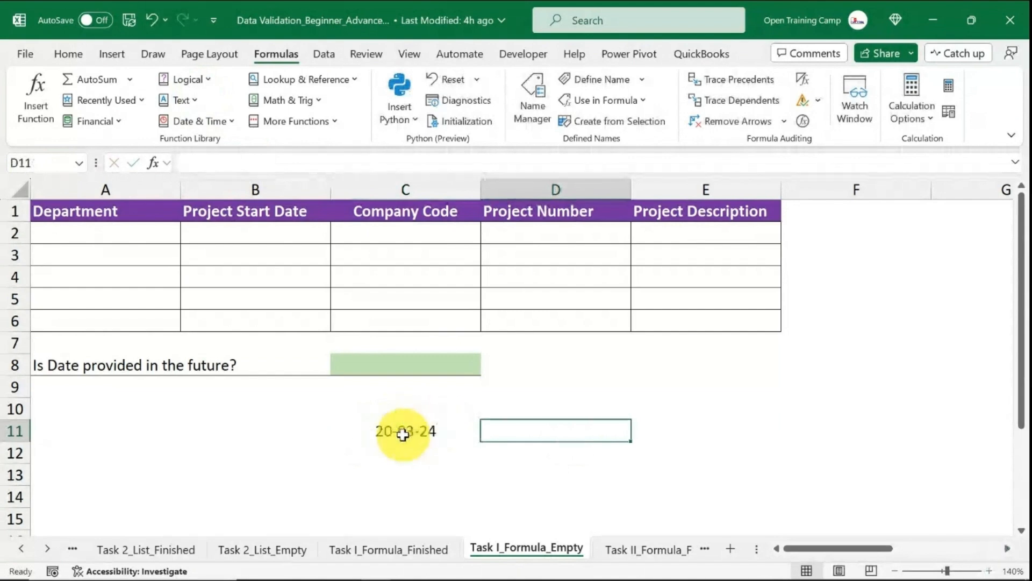
pyautogui.click(395, 436)
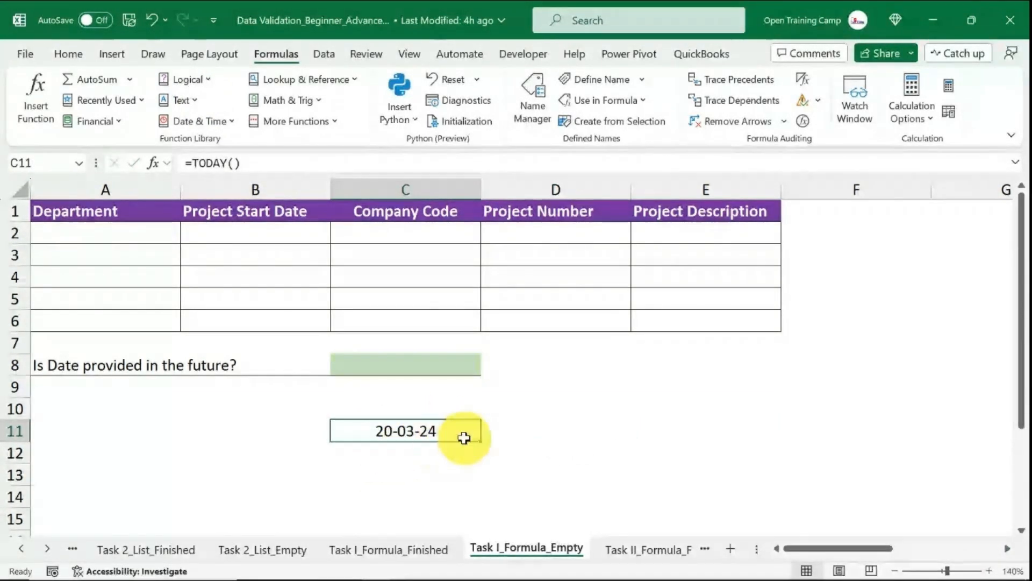
pyautogui.click(543, 436)
pyautogui.click(400, 431)
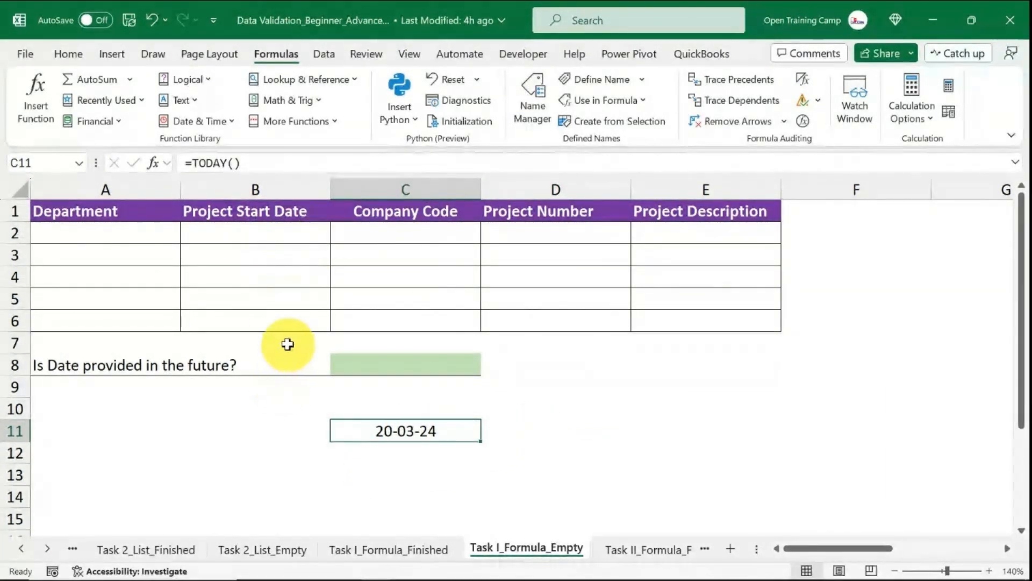
# Add a Custom data validation rule to B2:B6 with the formula =B2>=TODAY() and clear the C11 helper.
pyautogui.moveTo(246, 235); pyautogui.dragTo(236, 324)
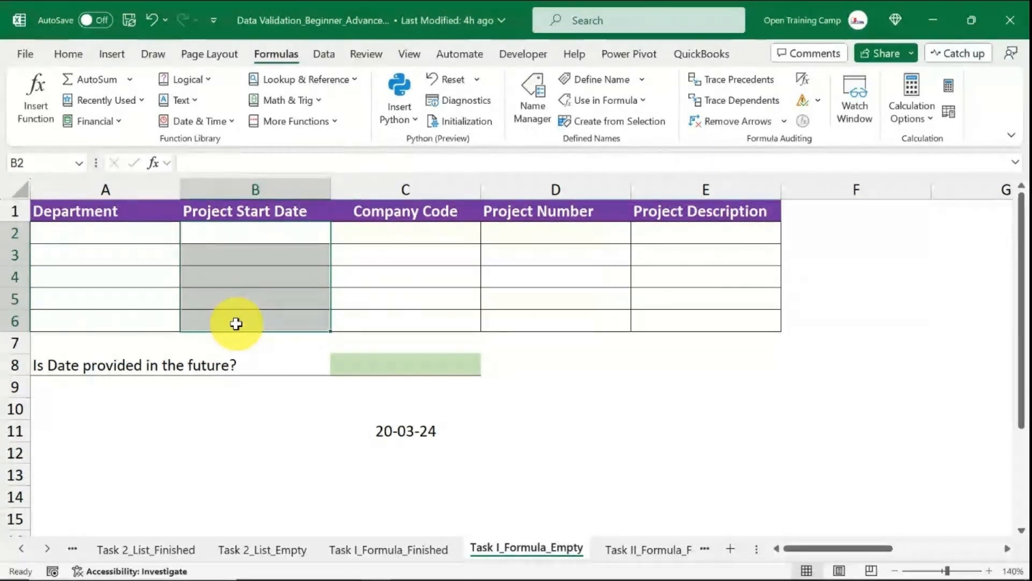
pyautogui.moveTo(255, 233); pyautogui.dragTo(249, 316)
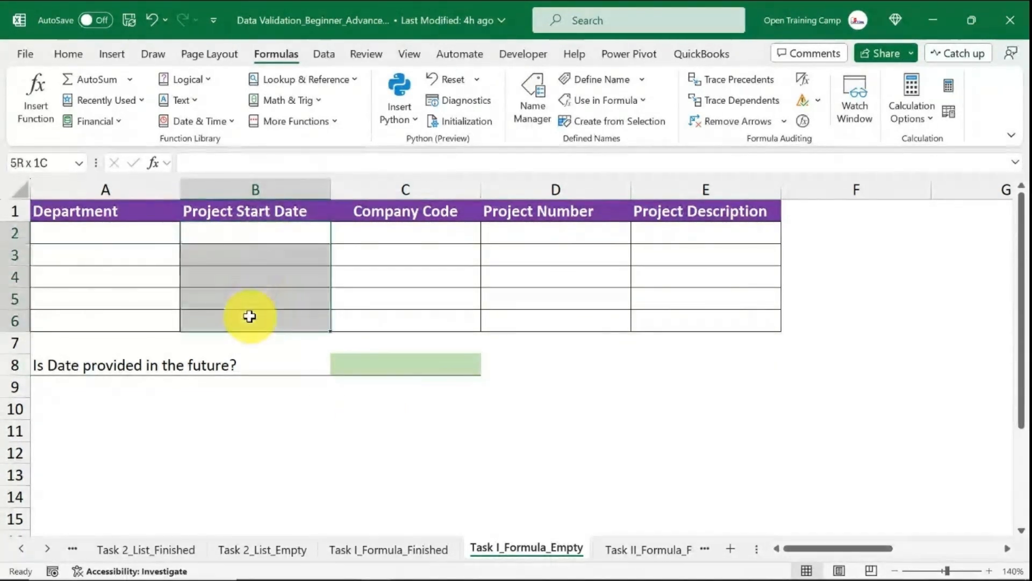
pyautogui.hotkey('alt', 'a')
pyautogui.press('v')
pyautogui.press('v')
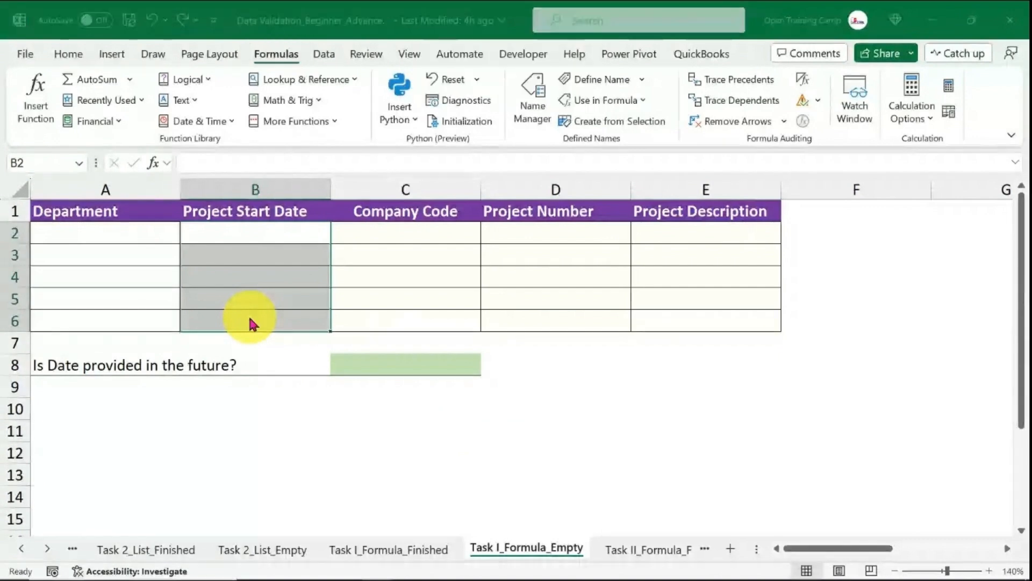
pyautogui.click(412, 242)
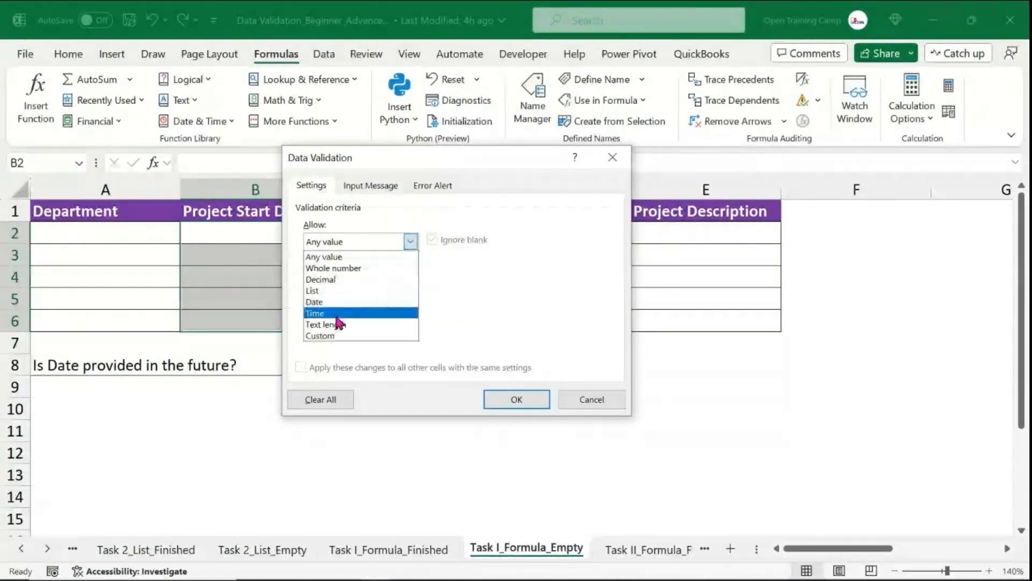
pyautogui.click(323, 336)
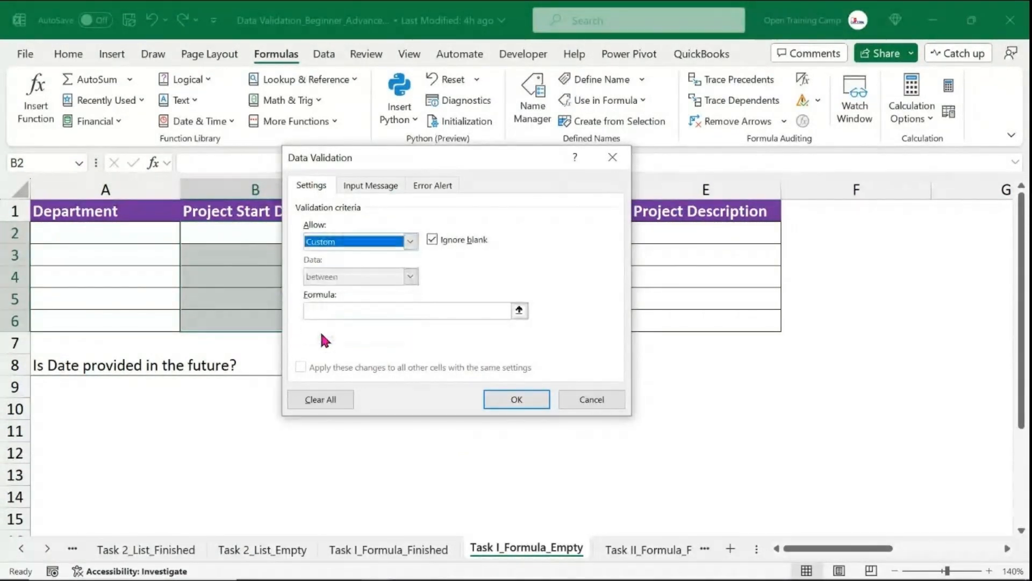
pyautogui.click(350, 314)
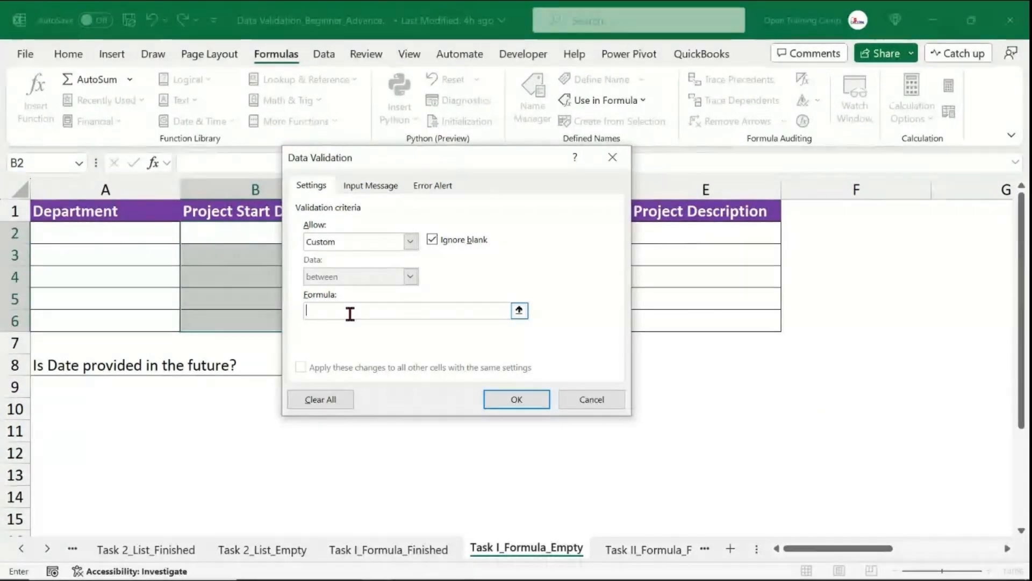
pyautogui.write('=')
pyautogui.click(230, 234)
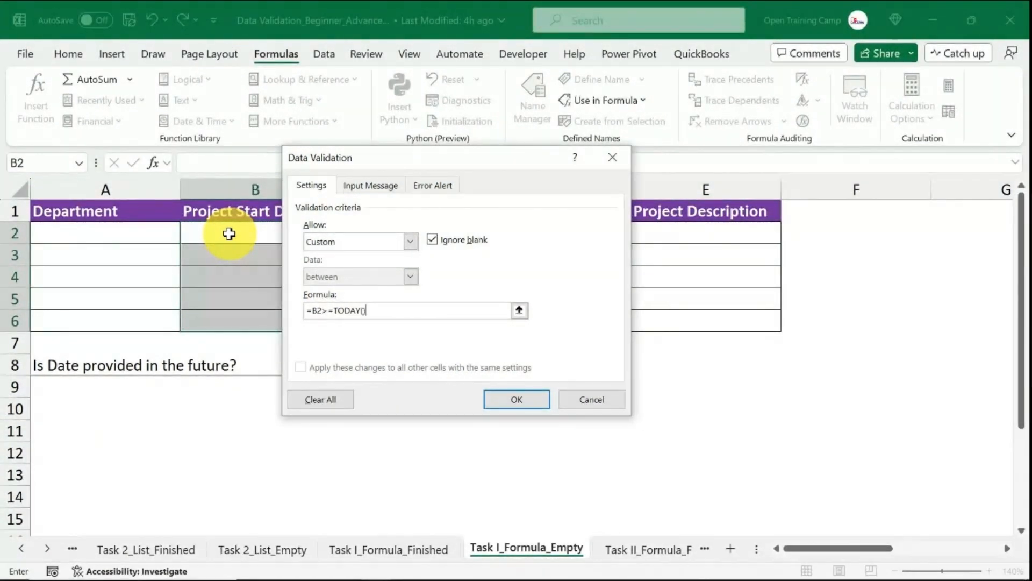
pyautogui.click(511, 398)
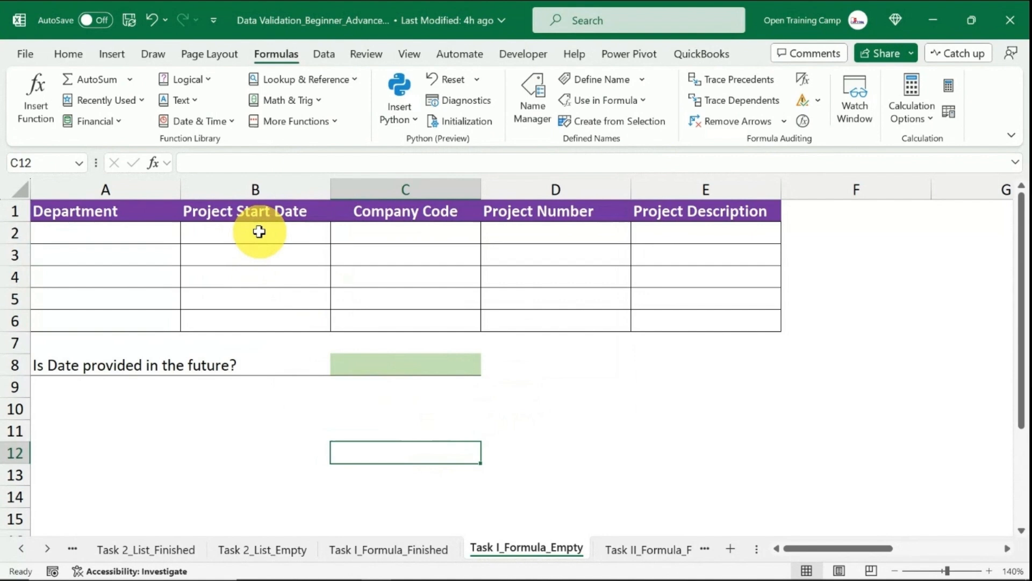
# Enter the project start date 20/3/2024 in cell B2.
pyautogui.click(260, 231)
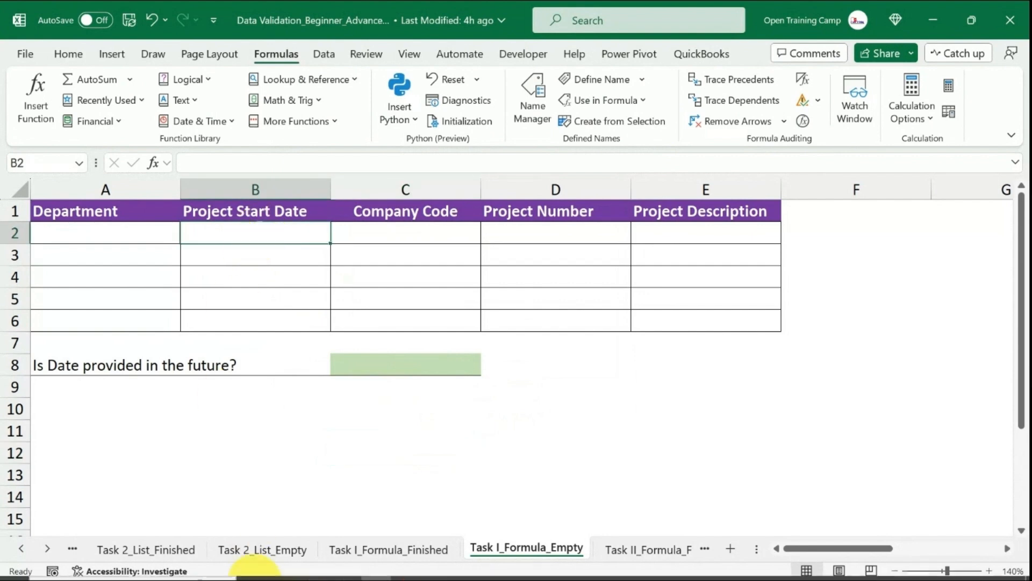
pyautogui.moveTo(253, 568)
pyautogui.write('20')
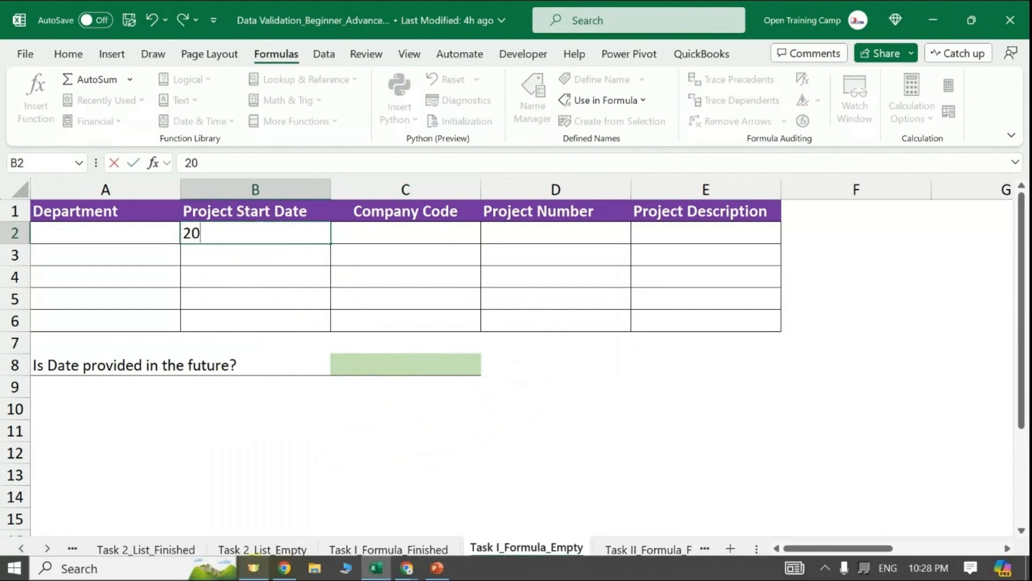
pyautogui.write('/3/2')
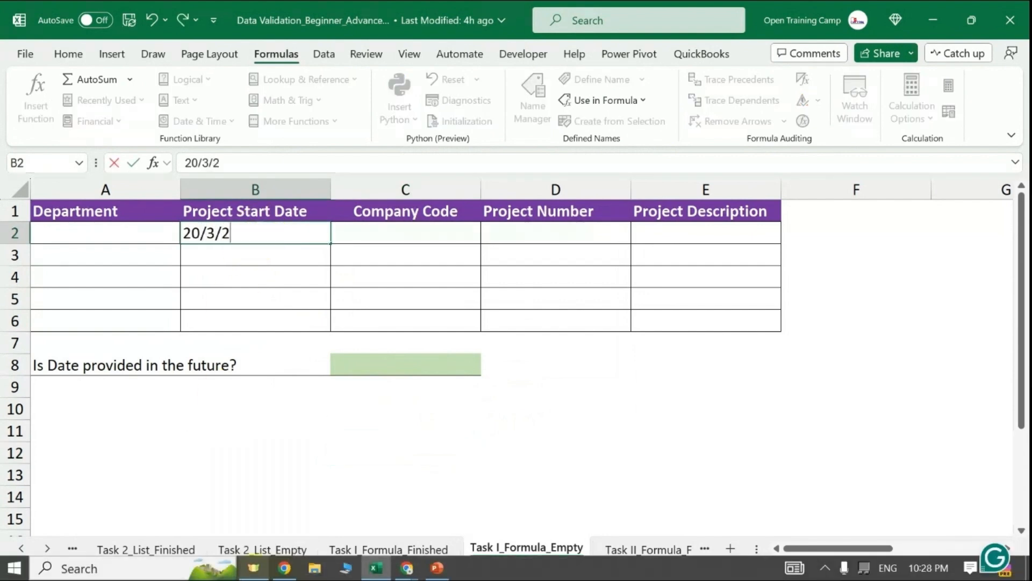
pyautogui.write('024')
pyautogui.press('Return')
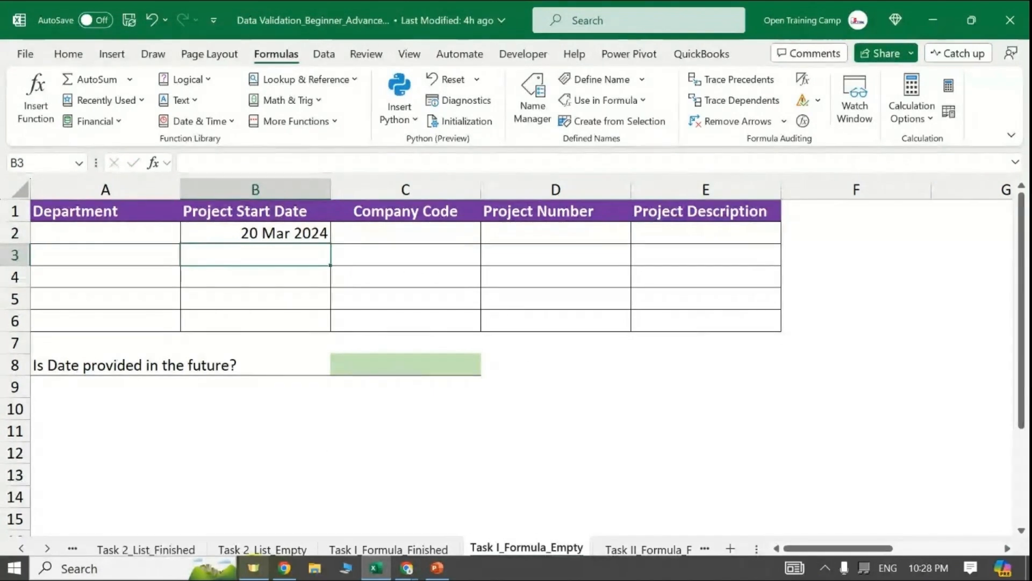
# Try to enter 19/3/2024 in cell B3, then cancel the entry.
pyautogui.write('19')
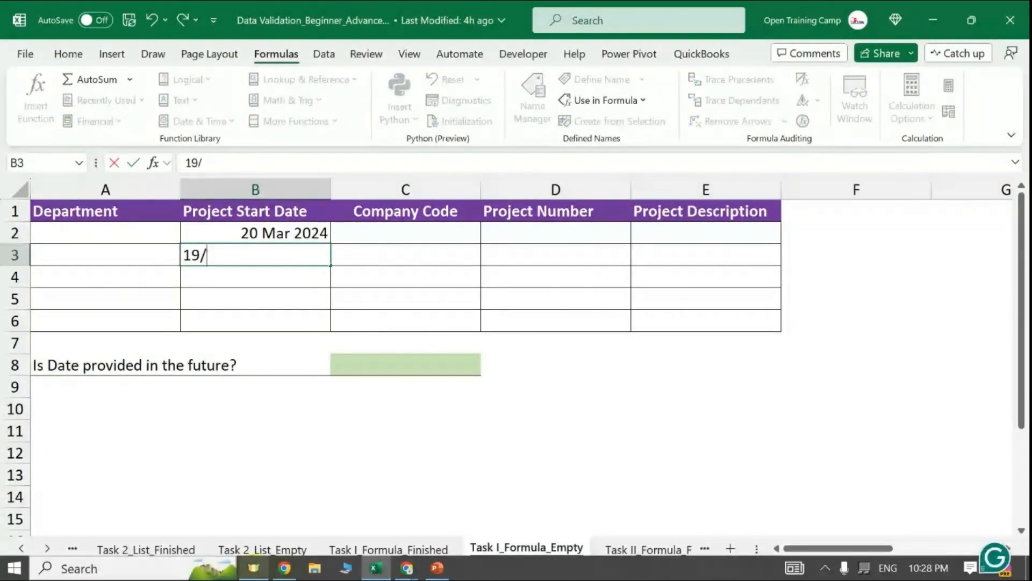
pyautogui.write('/3/2024')
pyautogui.press('Return')
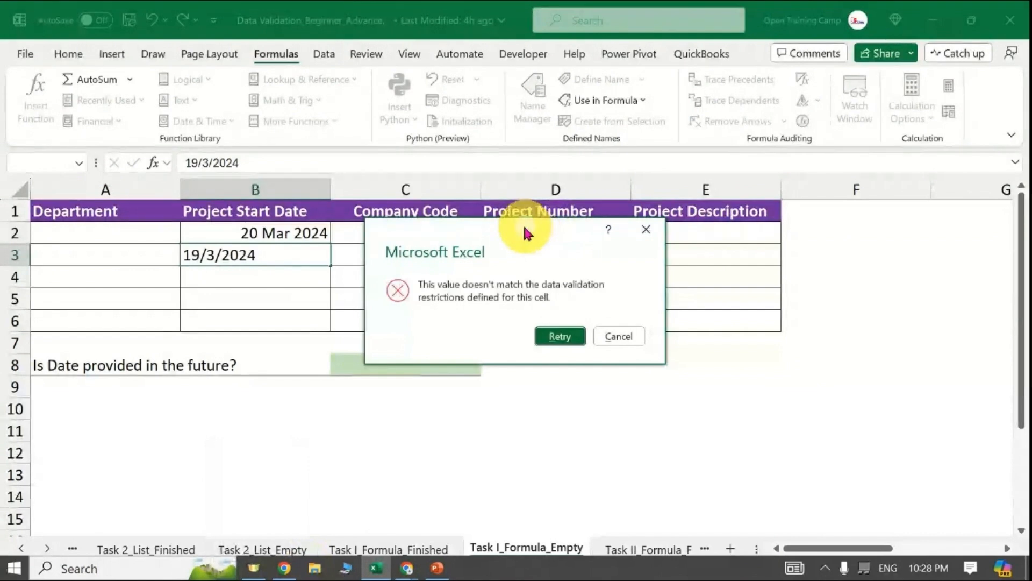
pyautogui.moveTo(527, 230); pyautogui.dragTo(473, 221)
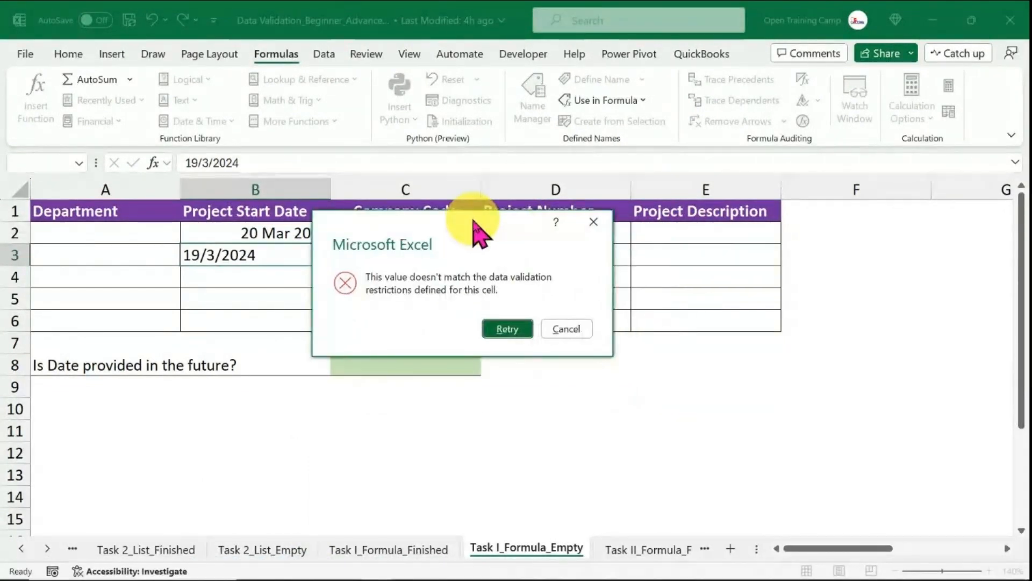
pyautogui.click(566, 328)
# Enter the formula =B2>=TODAY() in cell C8 to check whether the date is in the future.
pyautogui.click(392, 364)
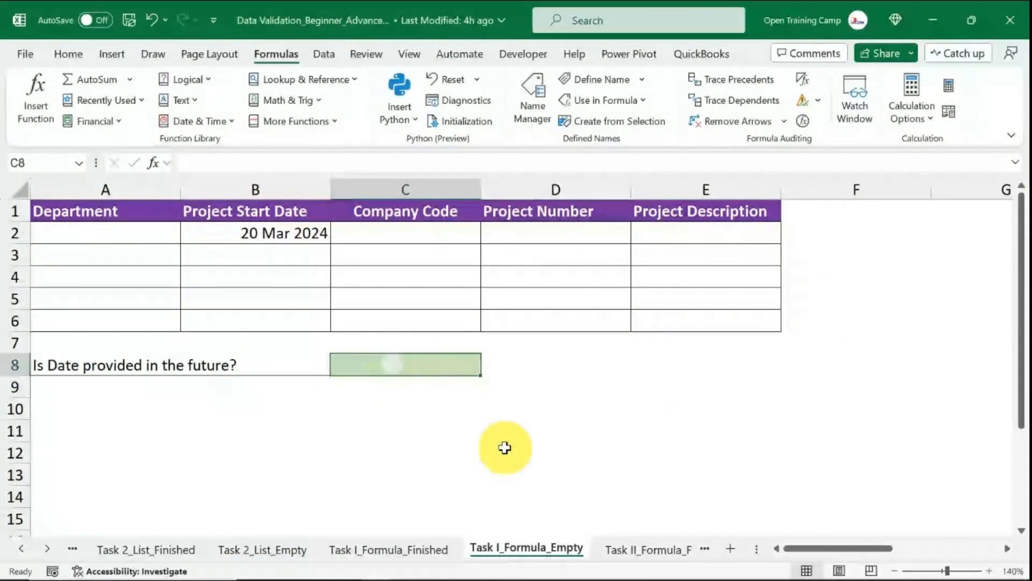
pyautogui.click(426, 449)
pyautogui.click(408, 367)
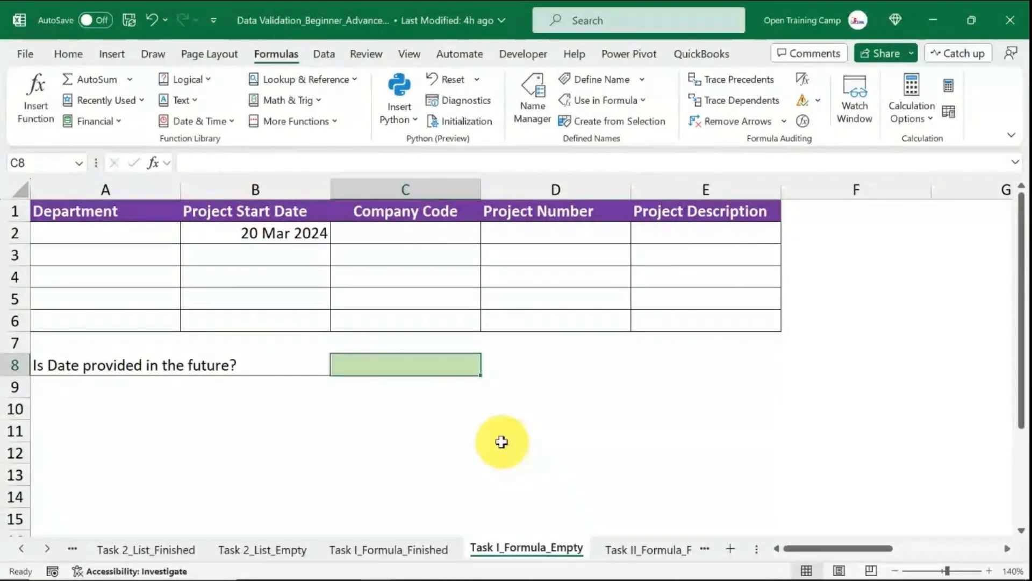
pyautogui.click(499, 445)
pyautogui.click(388, 361)
pyautogui.write('==')
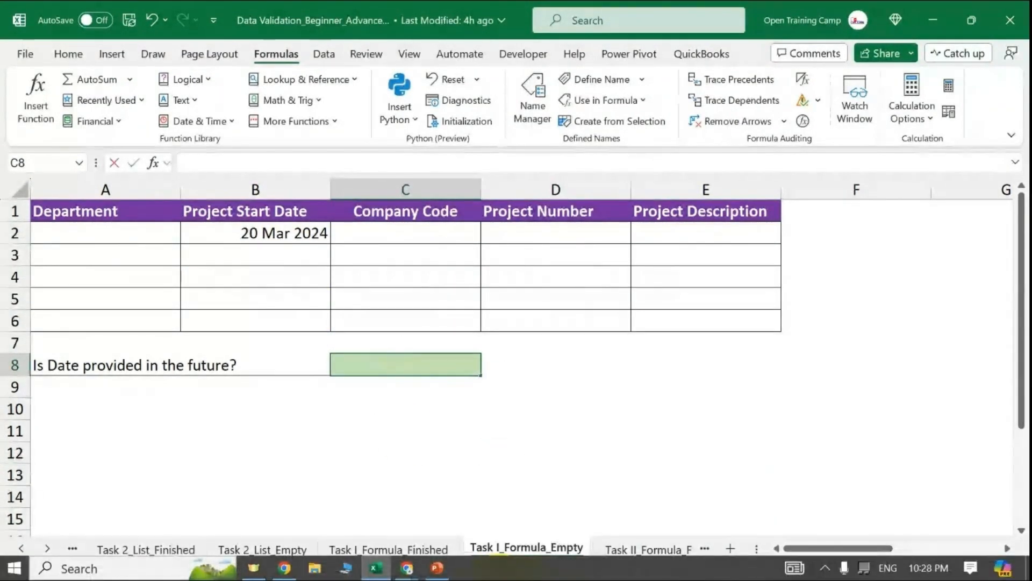
pyautogui.press('BackSpace')
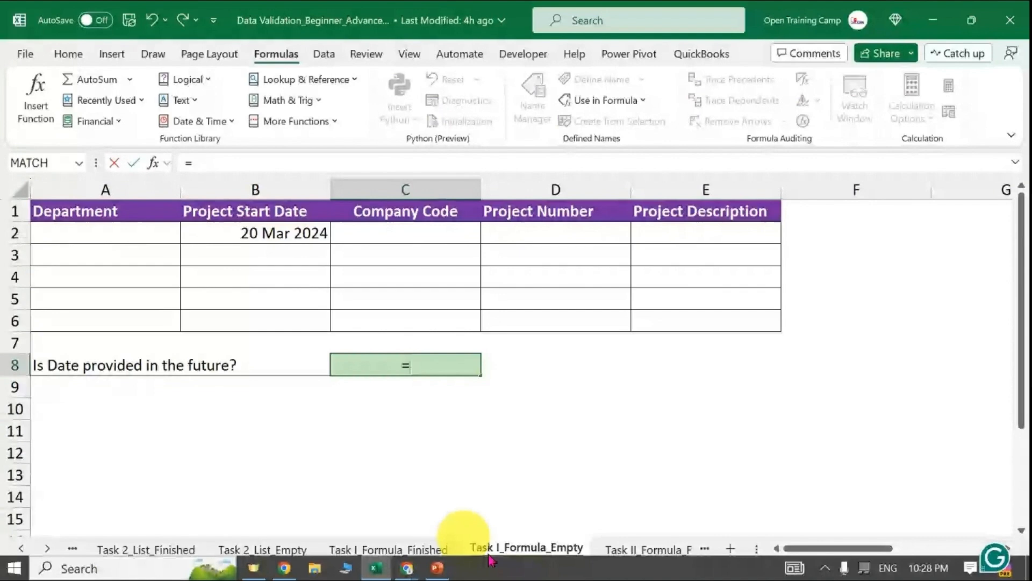
pyautogui.click(258, 237)
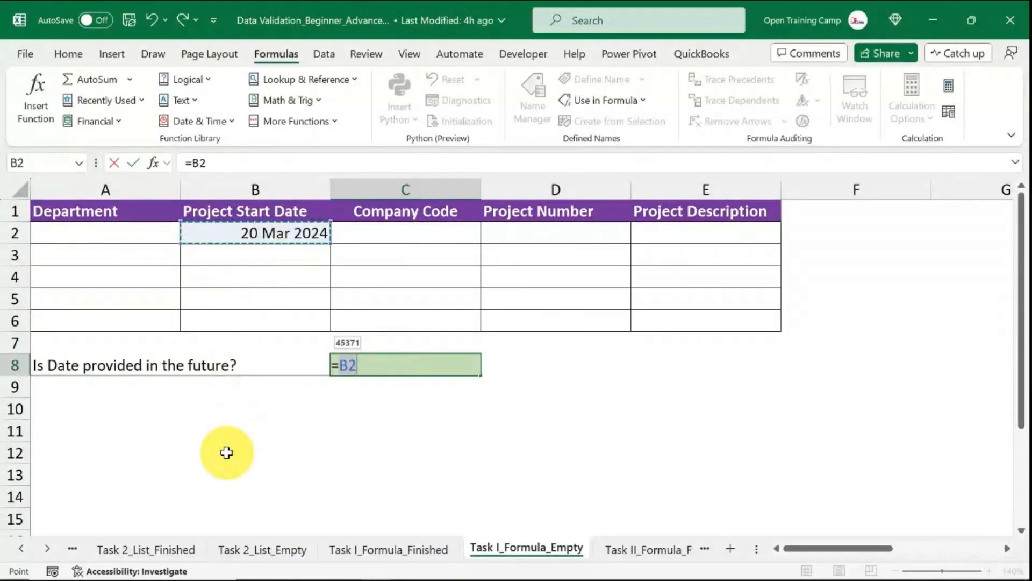
pyautogui.write('>=')
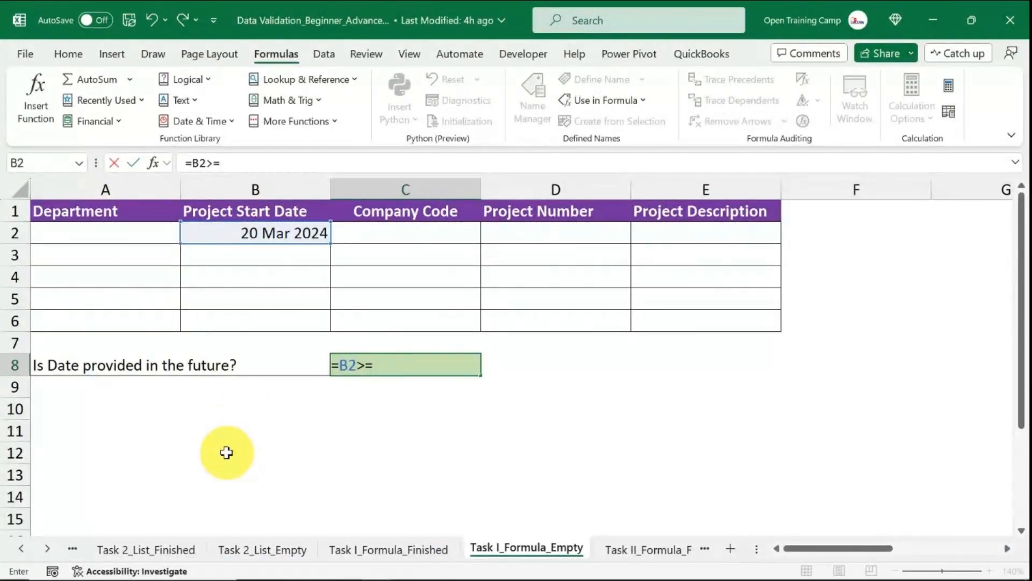
pyautogui.write('toda')
pyautogui.press('Tab')
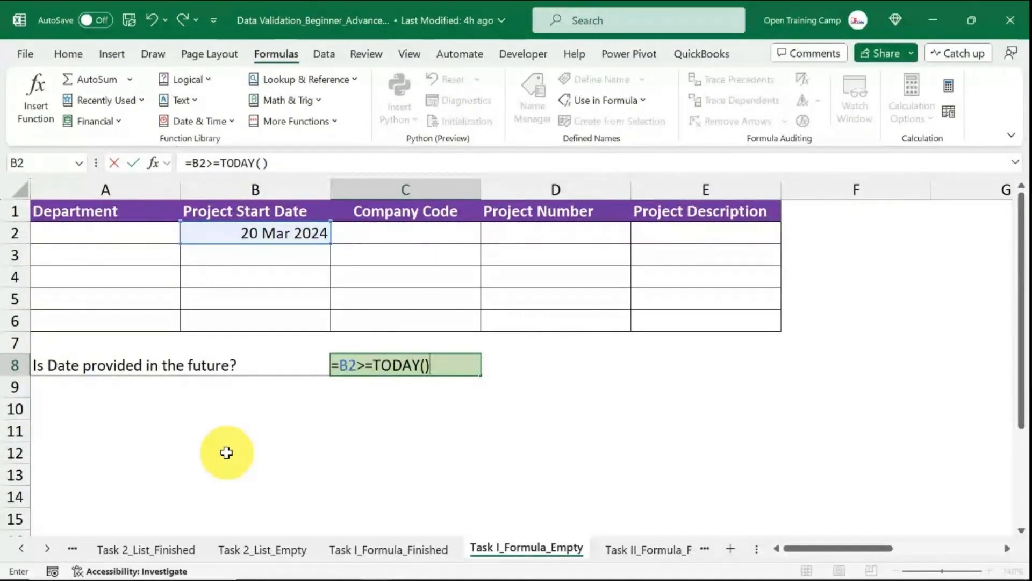
pyautogui.press('Return')
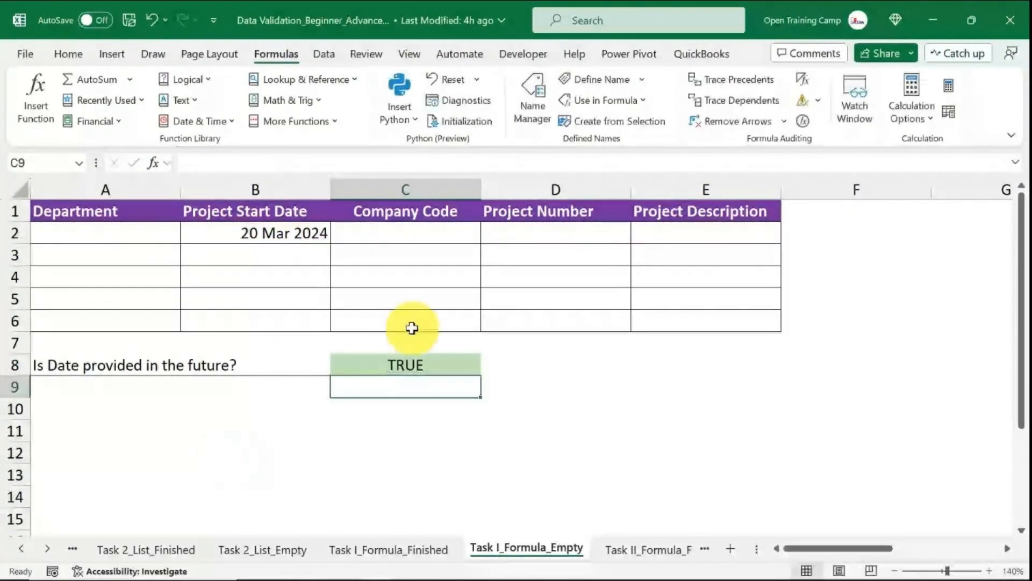
# Enter the project start dates 21/3/2024 in cell B3 and 5/5/2024 in cell B4.
pyautogui.click(410, 362)
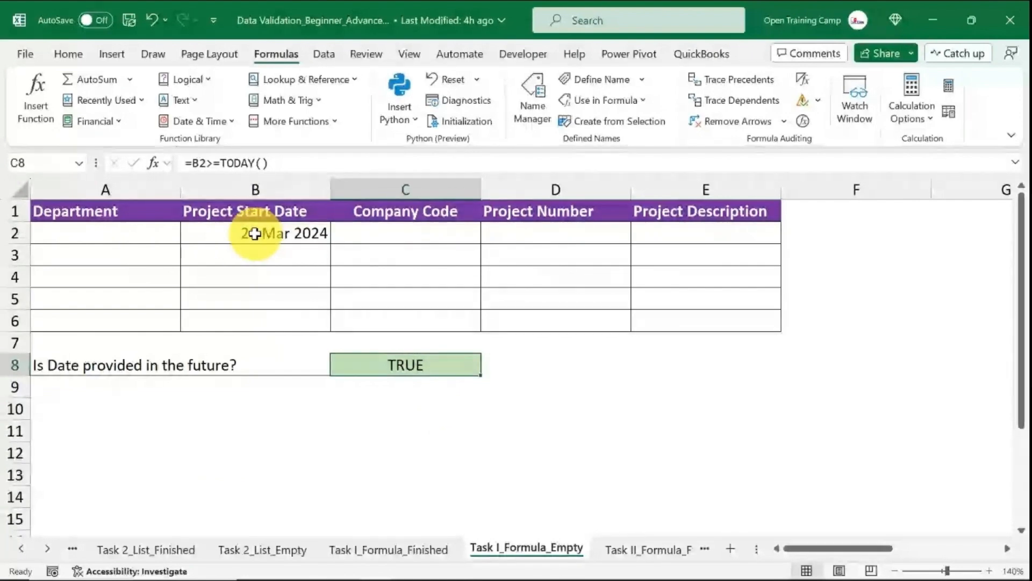
pyautogui.moveTo(256, 255)
pyautogui.mouseDown()
pyautogui.moveTo(260, 271)
pyautogui.moveTo(260, 252)
pyautogui.mouseUp()
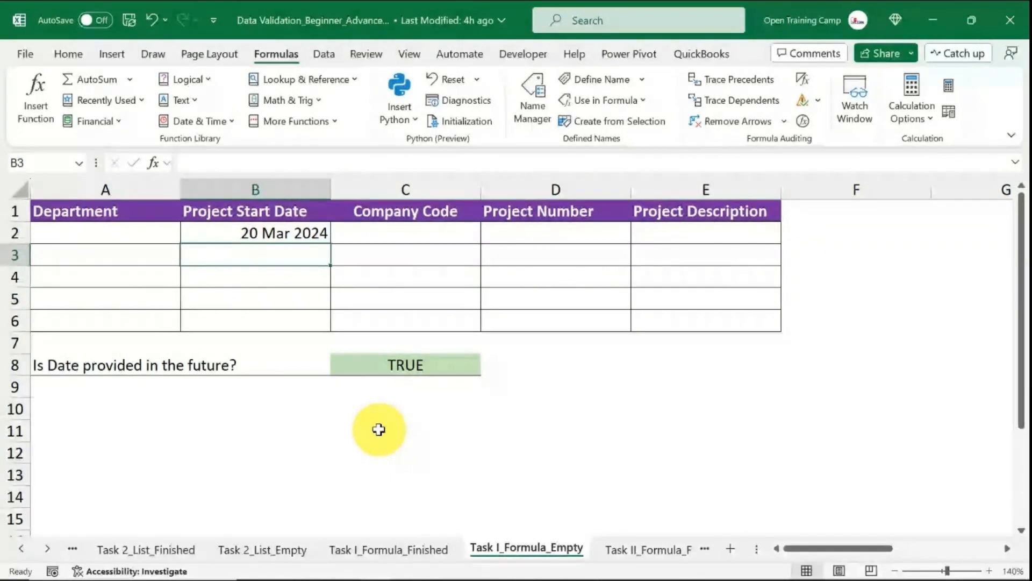
pyautogui.write('21/3/202')
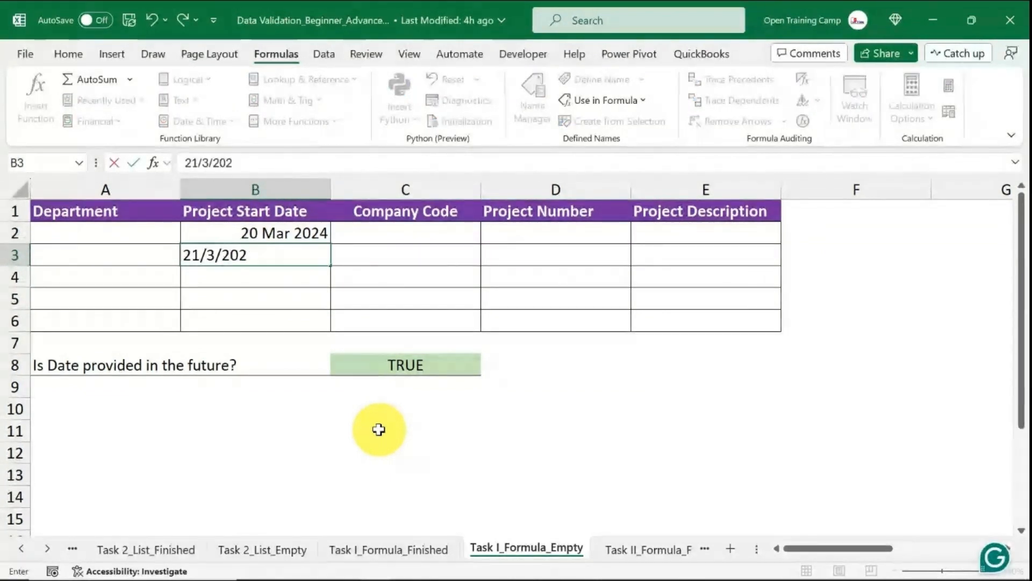
pyautogui.write('4')
pyautogui.press('Return')
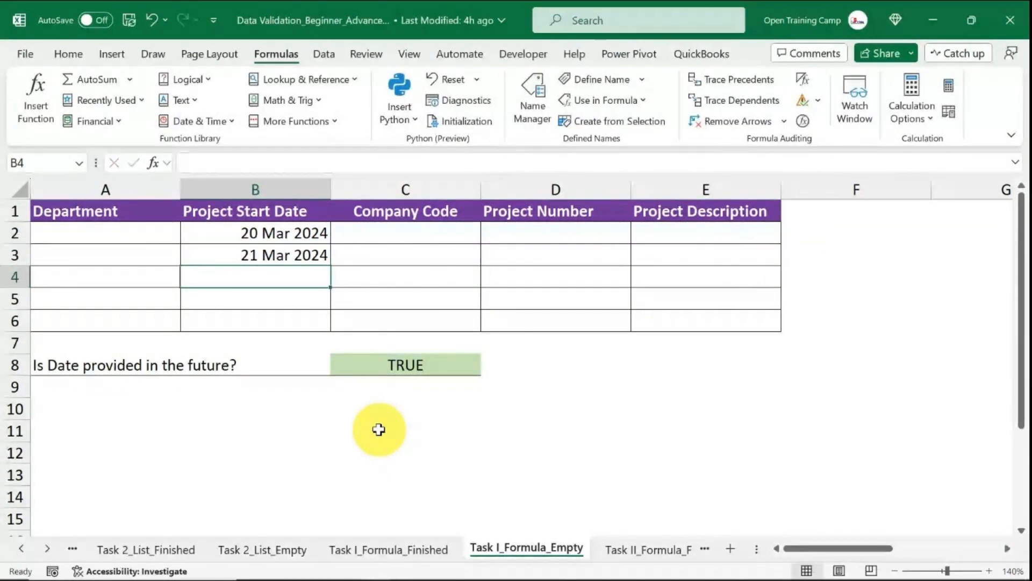
pyautogui.write('5/5/202')
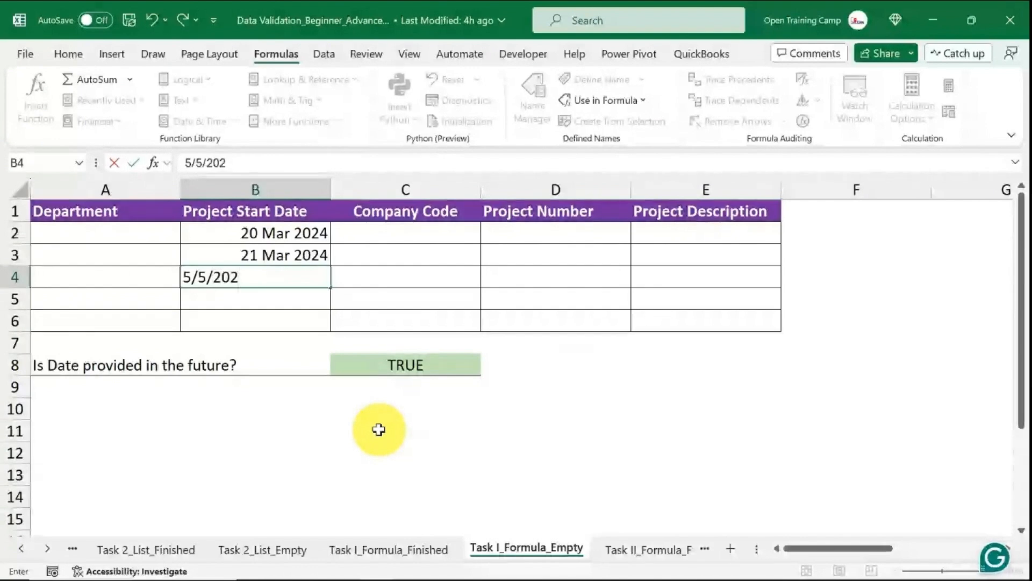
pyautogui.write('4')
pyautogui.press('Return')
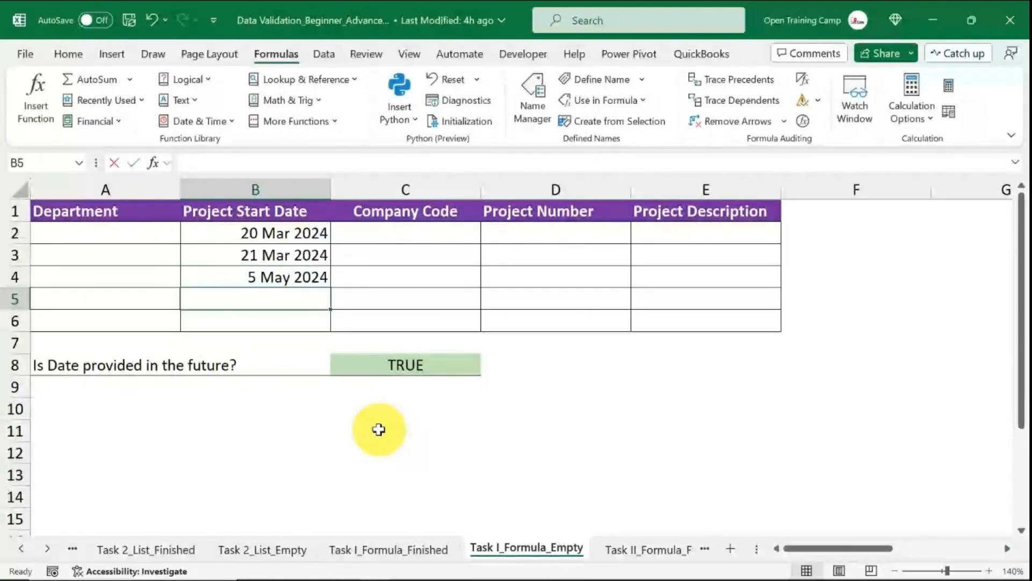
# Try to enter the past date 1/1/2024 in cell B5, then cancel the entry.
pyautogui.write('1/1/2024')
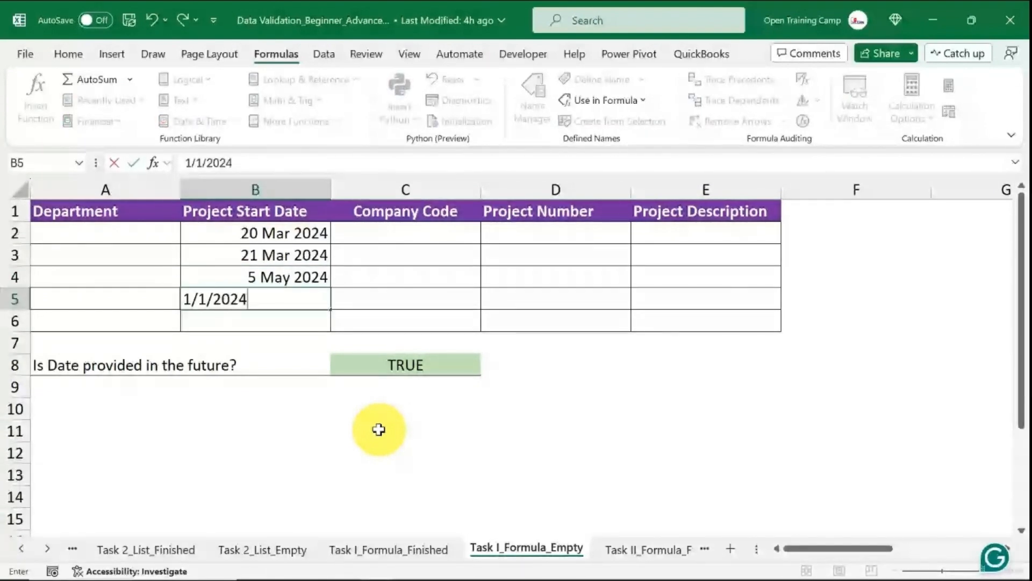
pyautogui.click(438, 351)
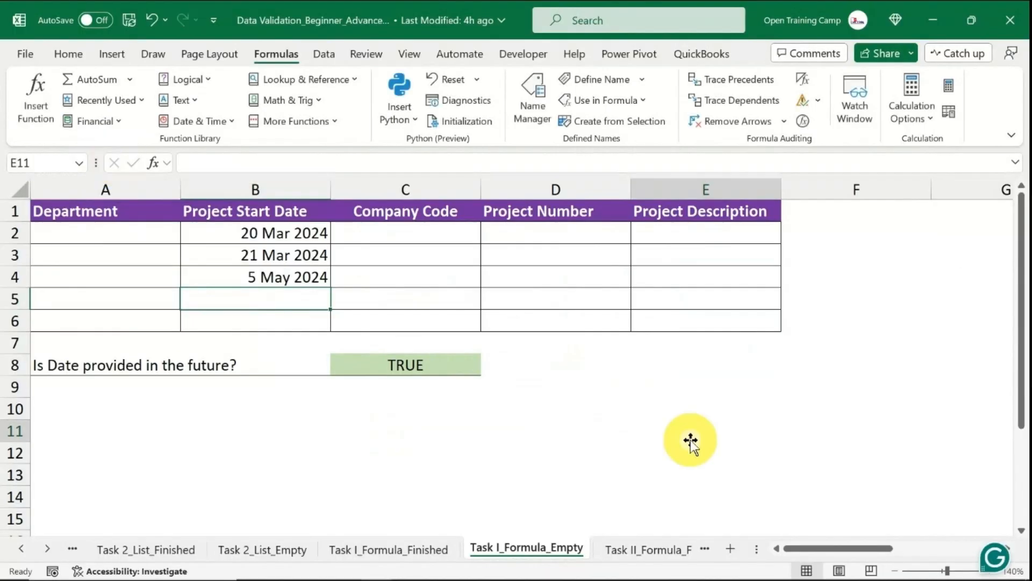
# Open the Task II_Formula_Finished sheet and review its Company Code column and task instructions.
pyautogui.click(651, 549)
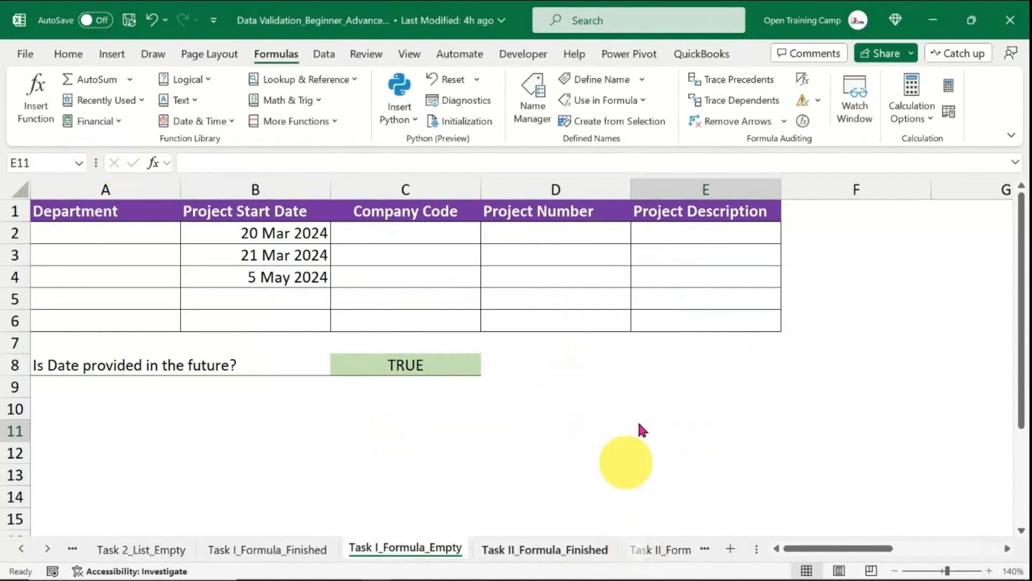
pyautogui.click(546, 426)
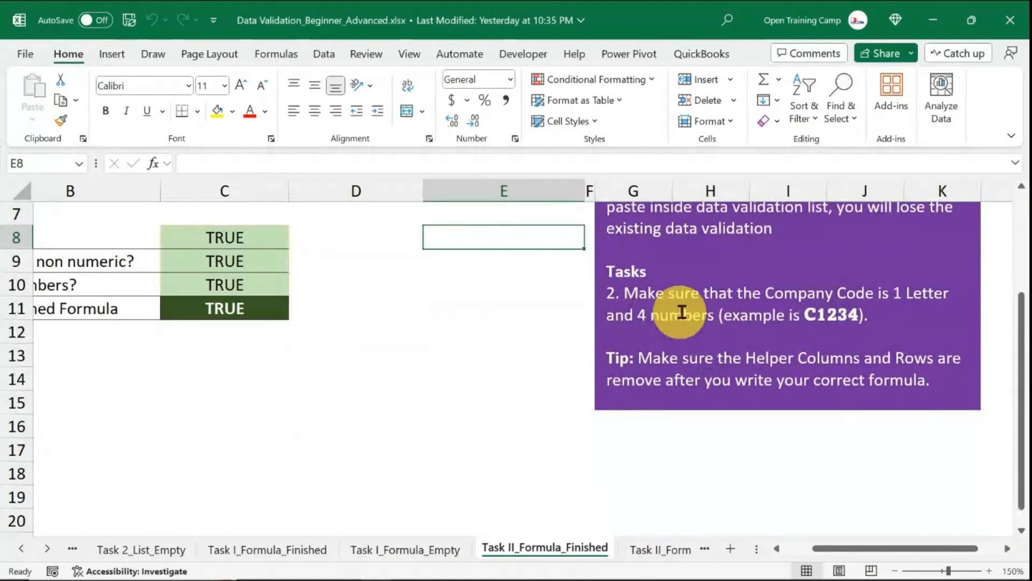
pyautogui.scroll(2, 437, 336)
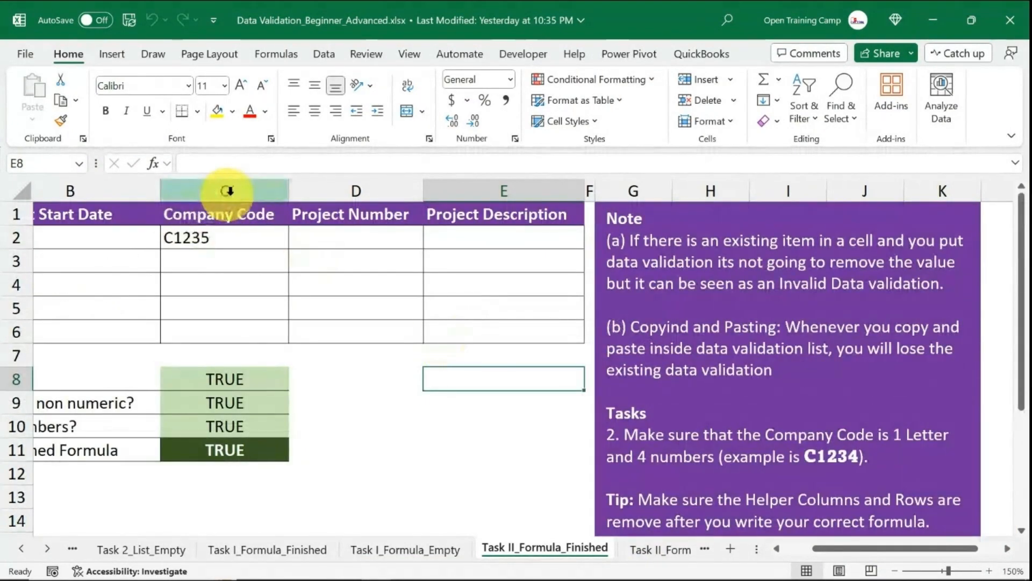
pyautogui.moveTo(219, 214); pyautogui.dragTo(219, 325)
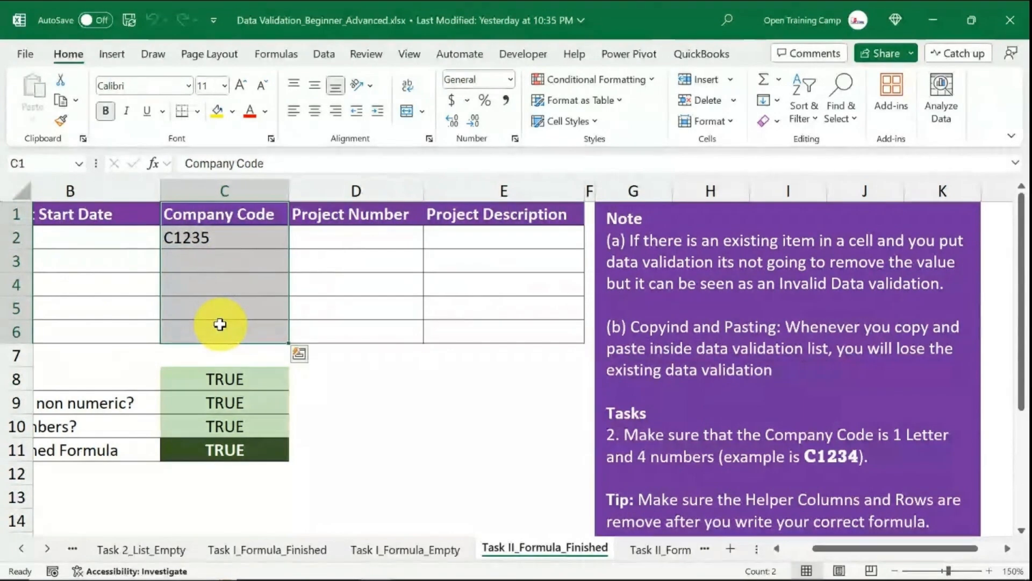
pyautogui.click(801, 455)
pyautogui.moveTo(801, 455); pyautogui.dragTo(793, 456)
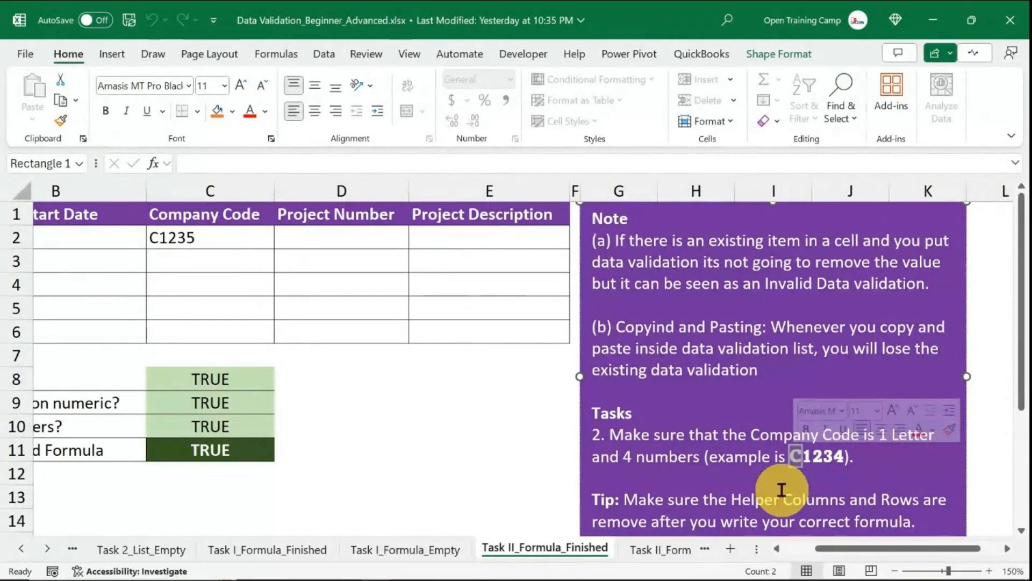
pyautogui.click(215, 243)
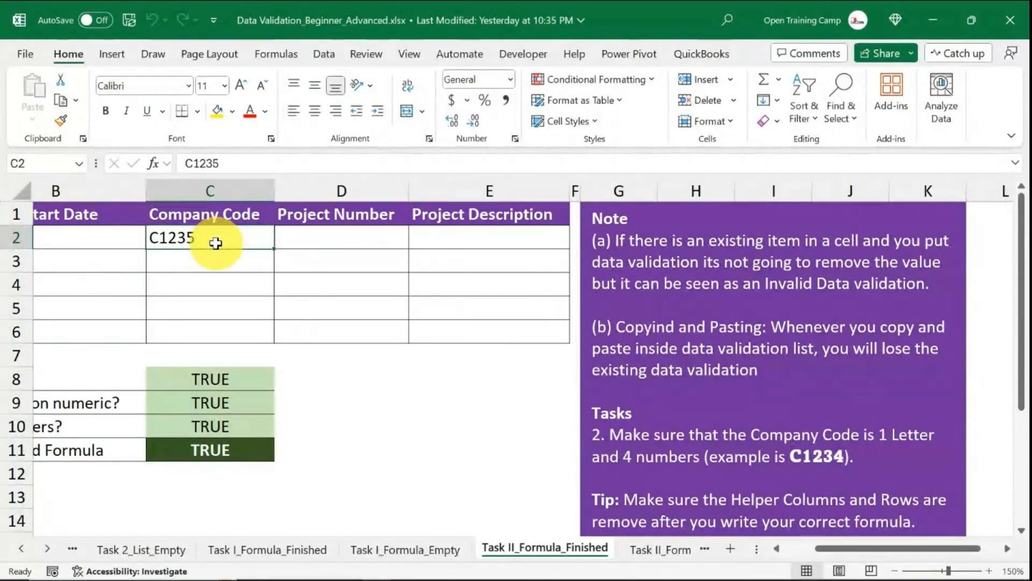
# On the Task II_Formula_Empty sheet, clear the helper formulas in C8:C11.
pyautogui.click(657, 551)
pyautogui.click(534, 479)
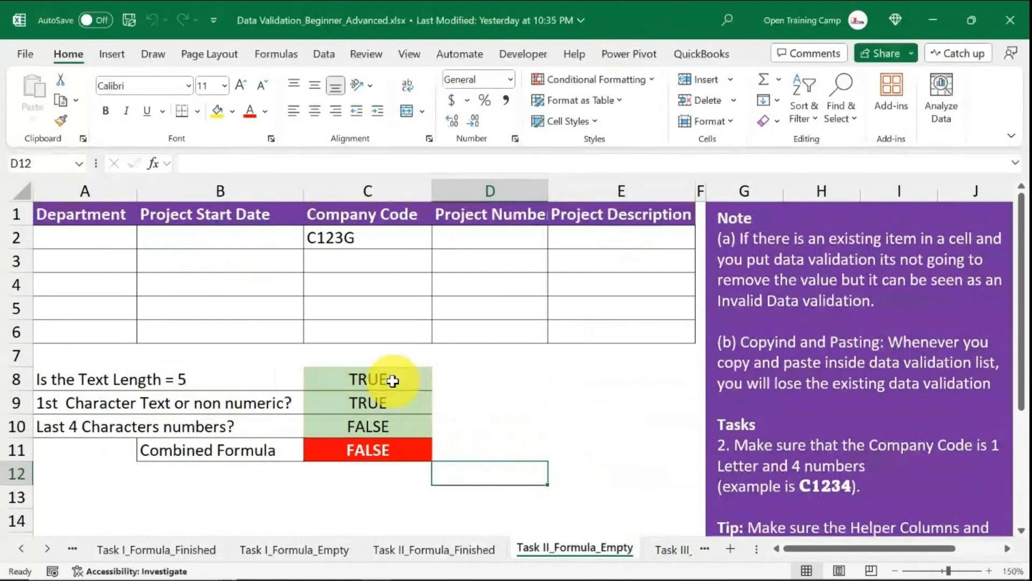
pyautogui.moveTo(393, 382); pyautogui.dragTo(392, 439)
pyautogui.press('Delete')
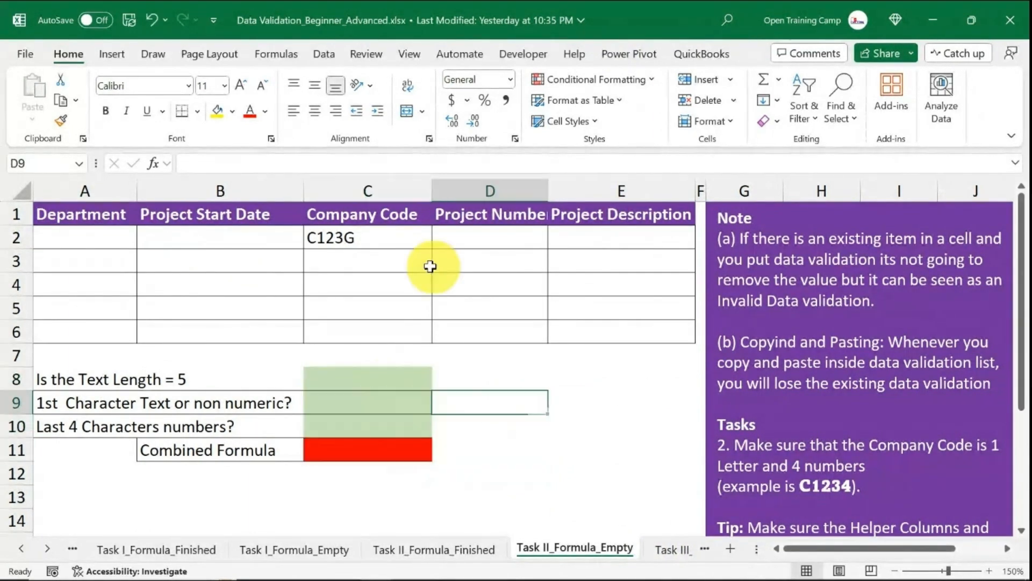
# Open Data Validation for the Company Code cells C2:C6 and check their current validation criteria.
pyautogui.click(344, 236)
pyautogui.moveTo(347, 267); pyautogui.dragTo(346, 323)
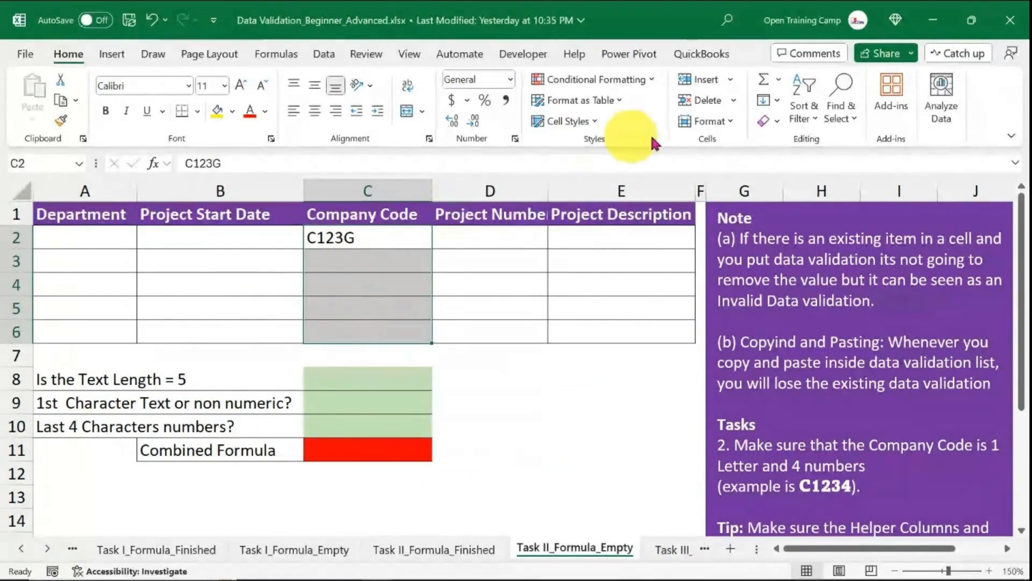
pyautogui.click(324, 53)
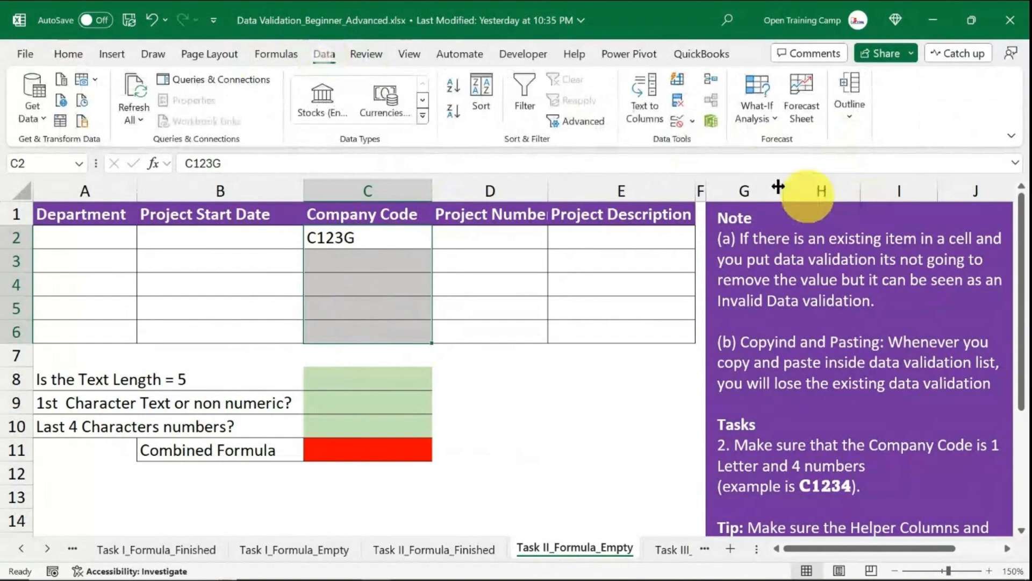
pyautogui.click(677, 121)
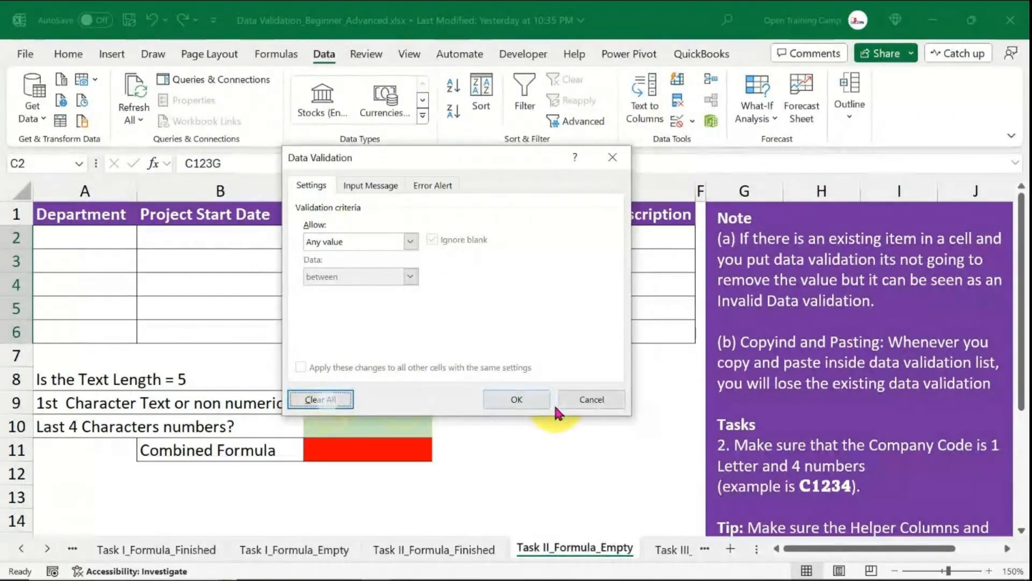
pyautogui.click(535, 402)
pyautogui.click(613, 441)
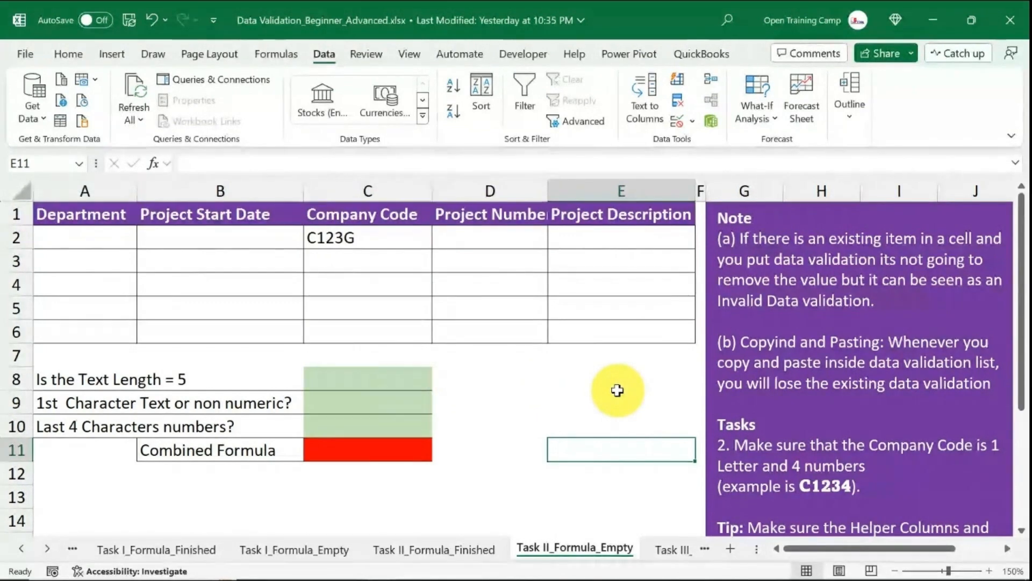
# Enter the formula =LEN(C2) in cell C8 to measure the company code's text length.
pyautogui.click(366, 236)
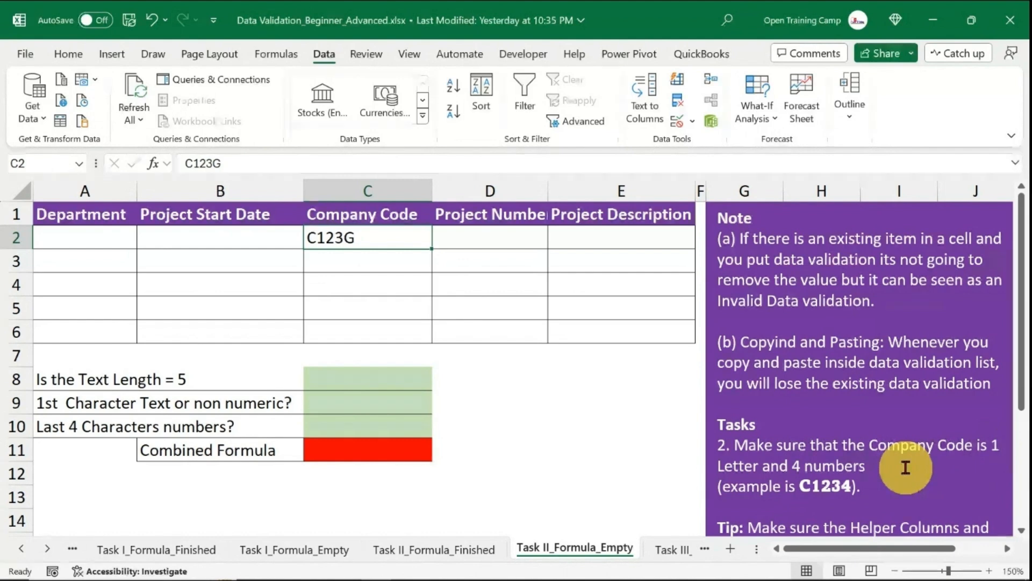
pyautogui.click(463, 417)
pyautogui.click(361, 375)
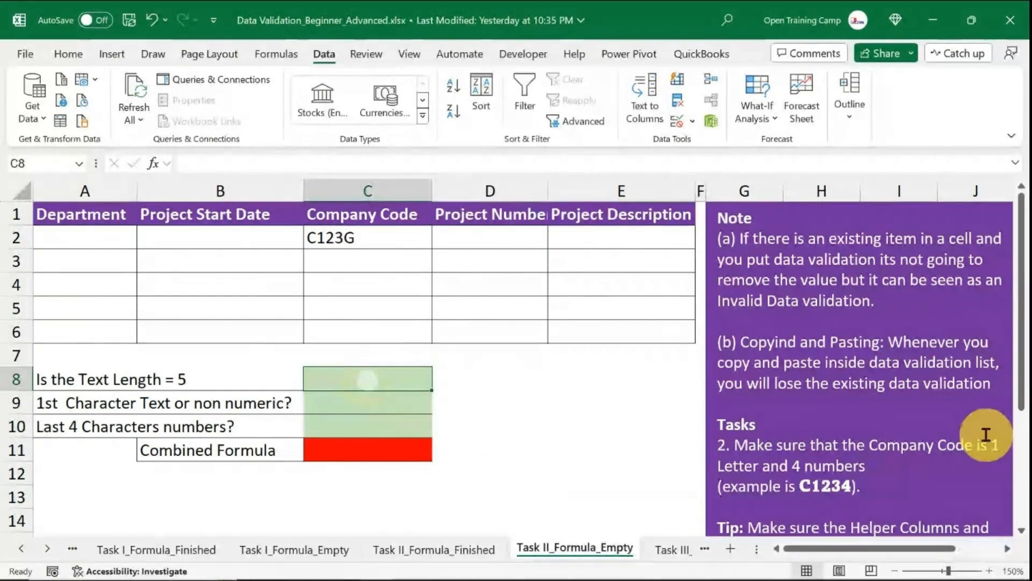
pyautogui.write('=len')
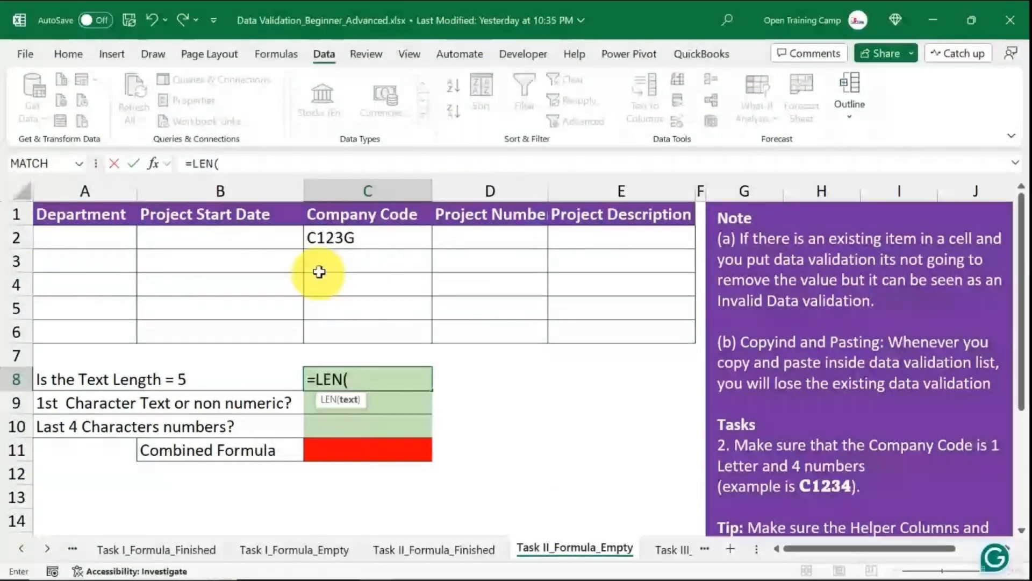
pyautogui.click(347, 237)
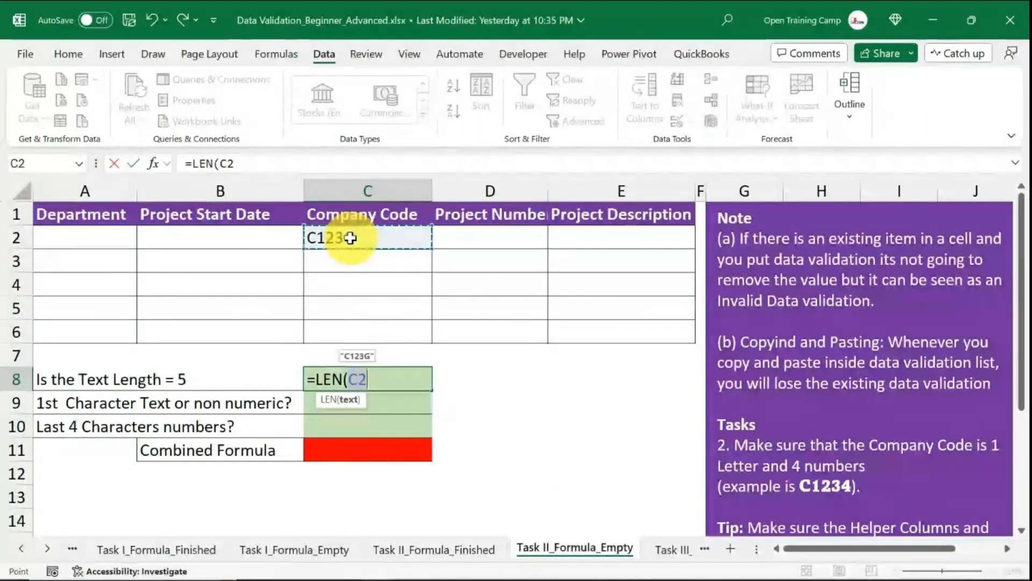
pyautogui.write(')')
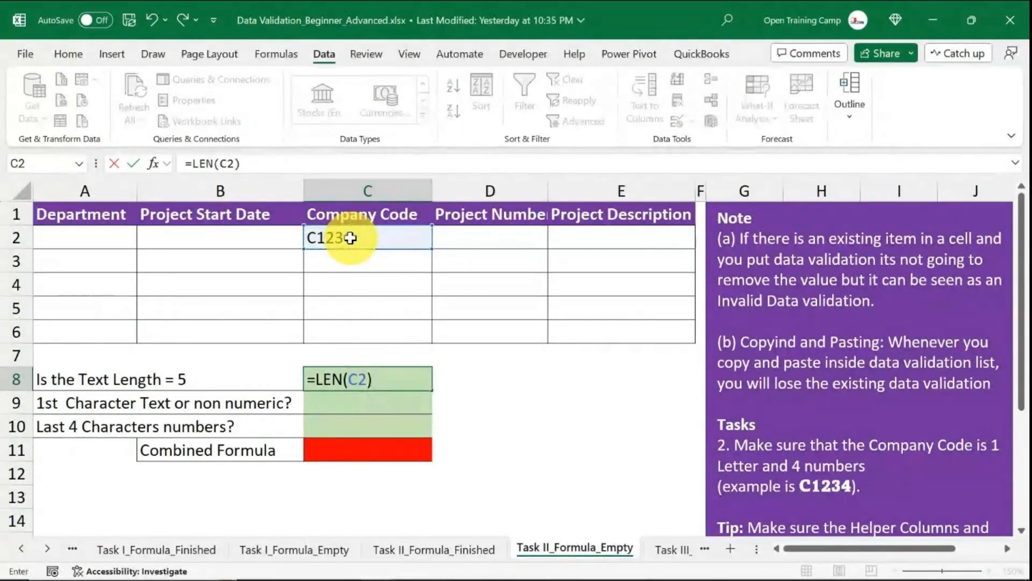
pyautogui.press('Return')
# Extend the C8 formula to =LEN(C2)=5 to test whether the code is five characters long.
pyautogui.click(592, 405)
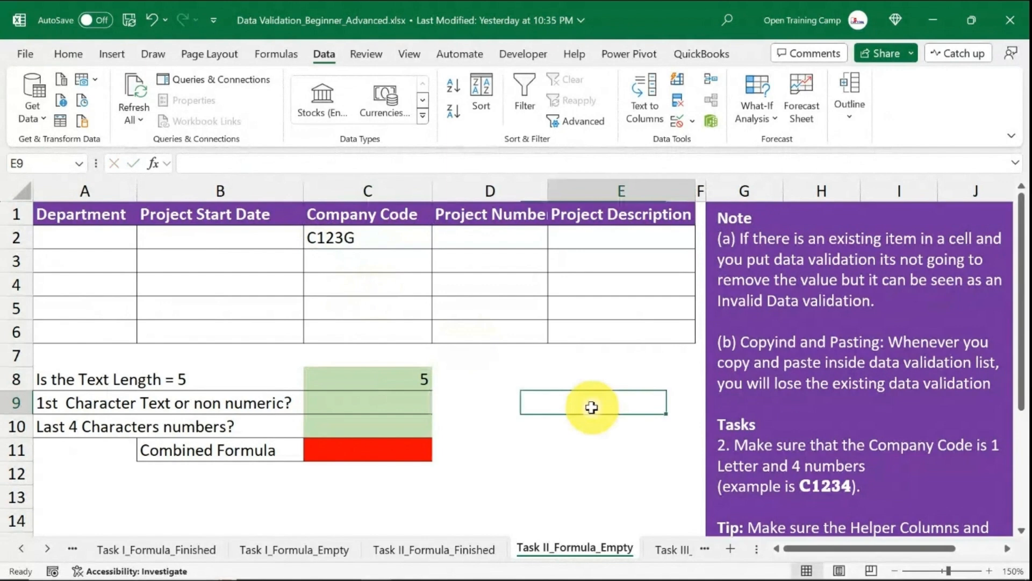
pyautogui.click(376, 382)
pyautogui.click(336, 238)
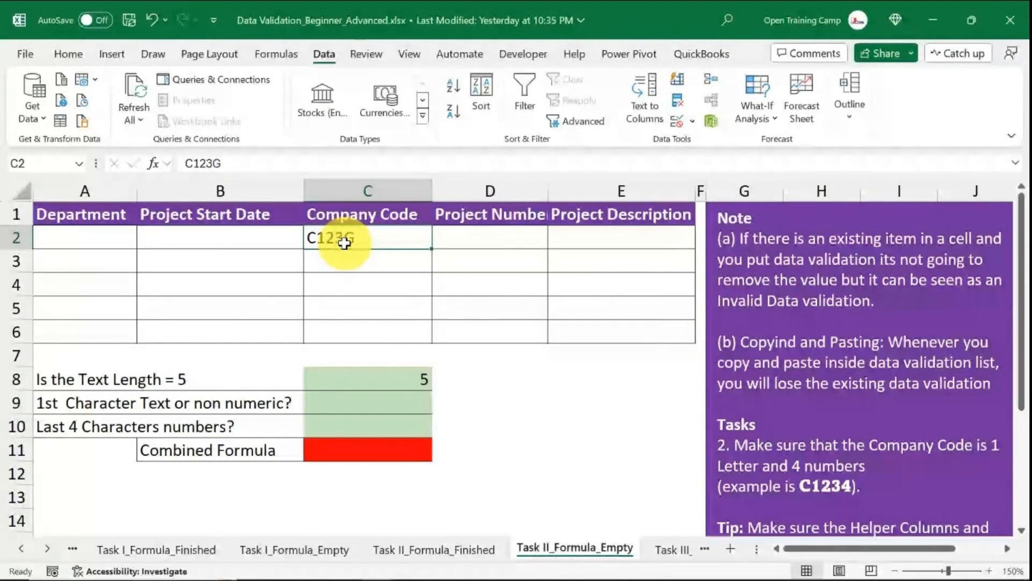
pyautogui.click(559, 403)
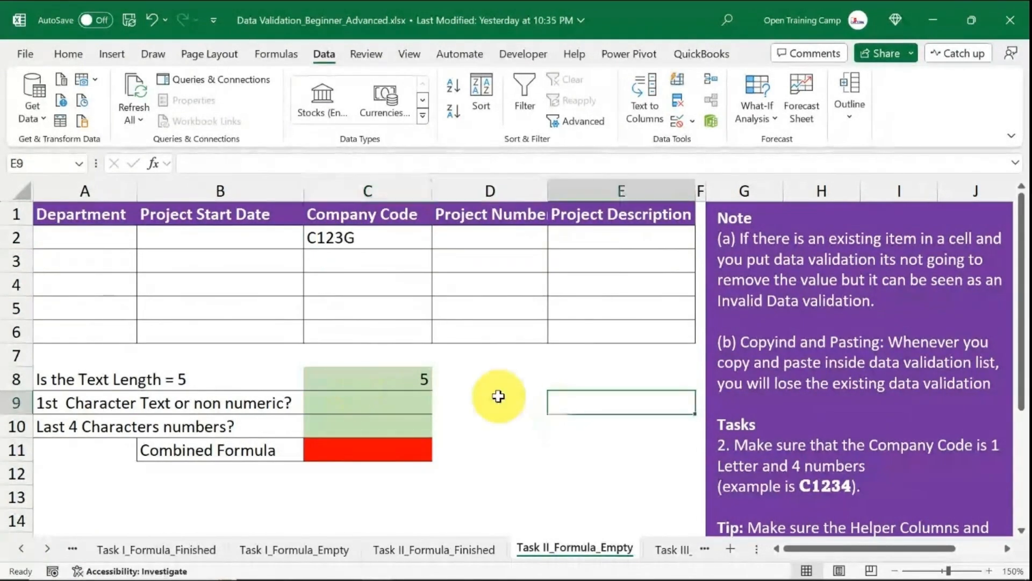
pyautogui.click(380, 379)
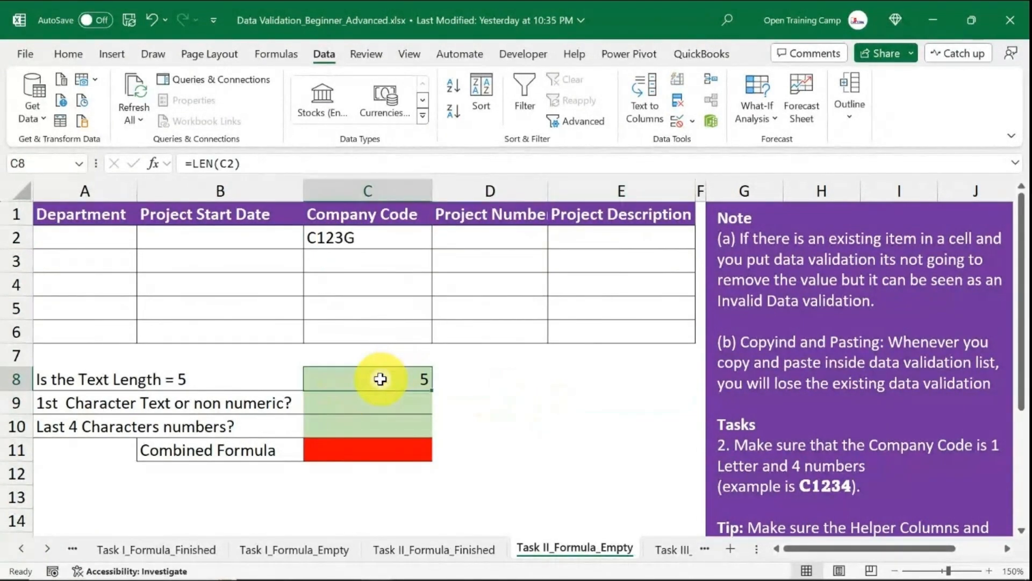
pyautogui.click(266, 164)
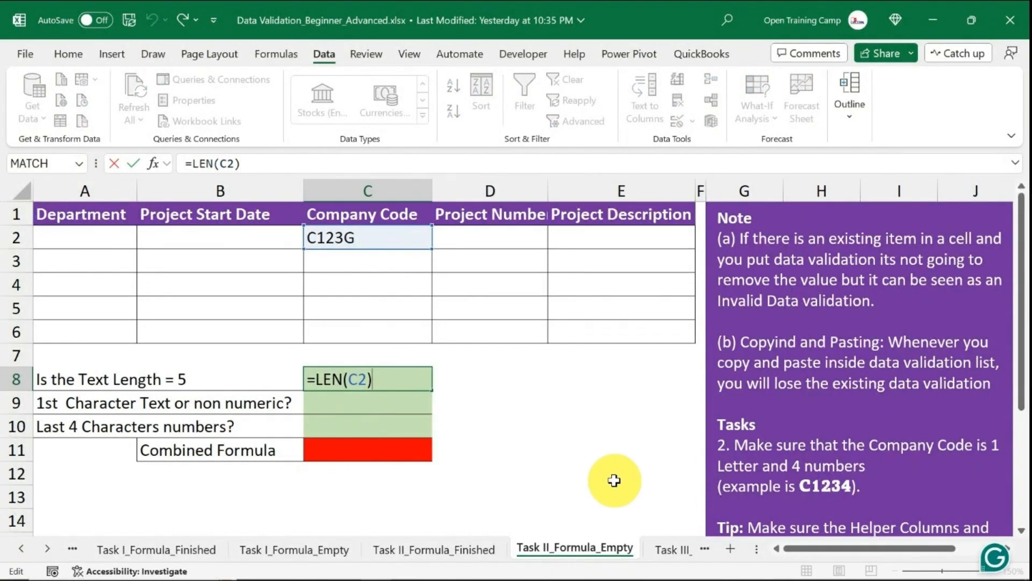
pyautogui.write('=5')
pyautogui.press('Return')
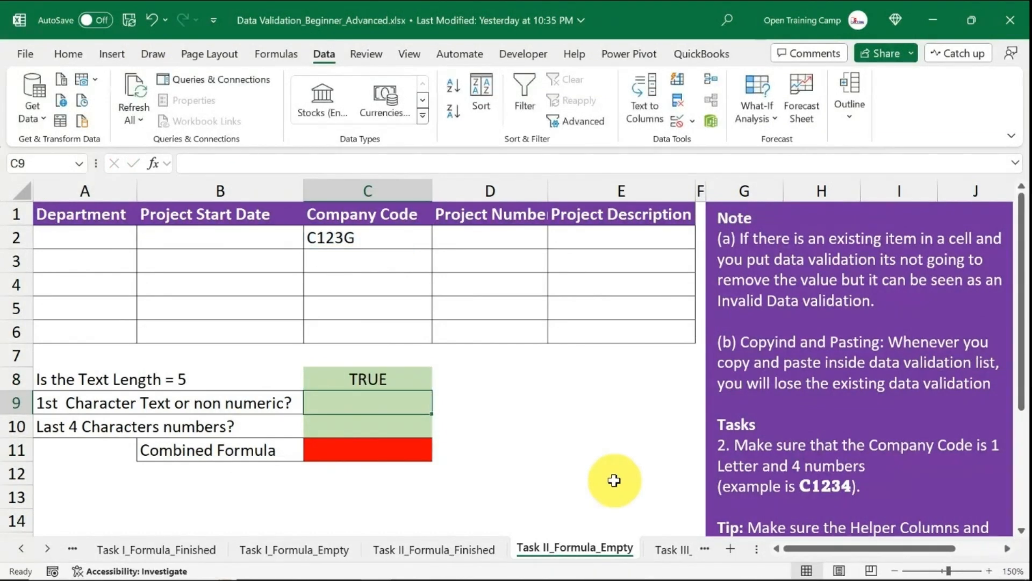
# Change the test company code in C2 to C123G1 to check the text-length formula.
pyautogui.click(370, 380)
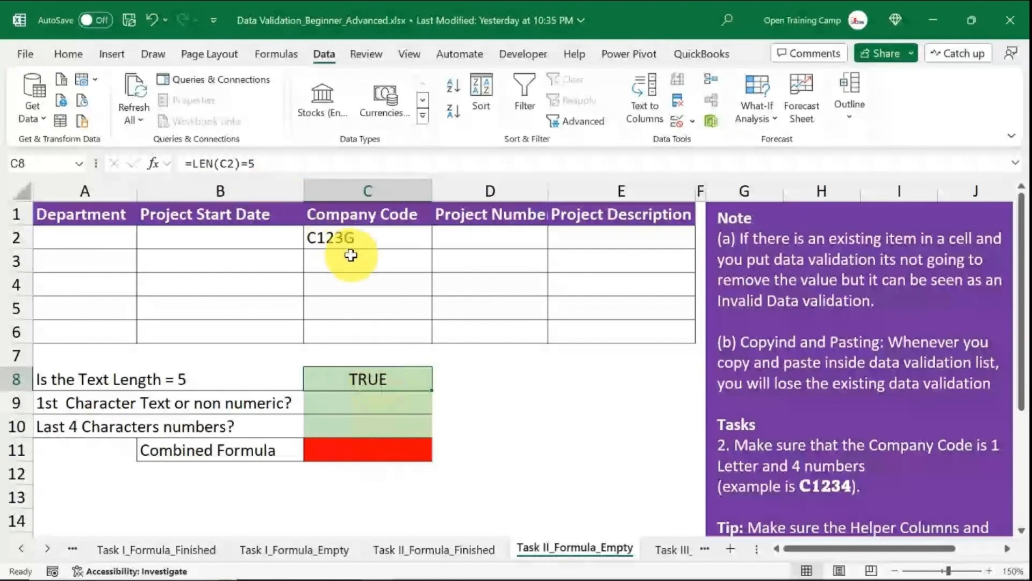
pyautogui.click(349, 239)
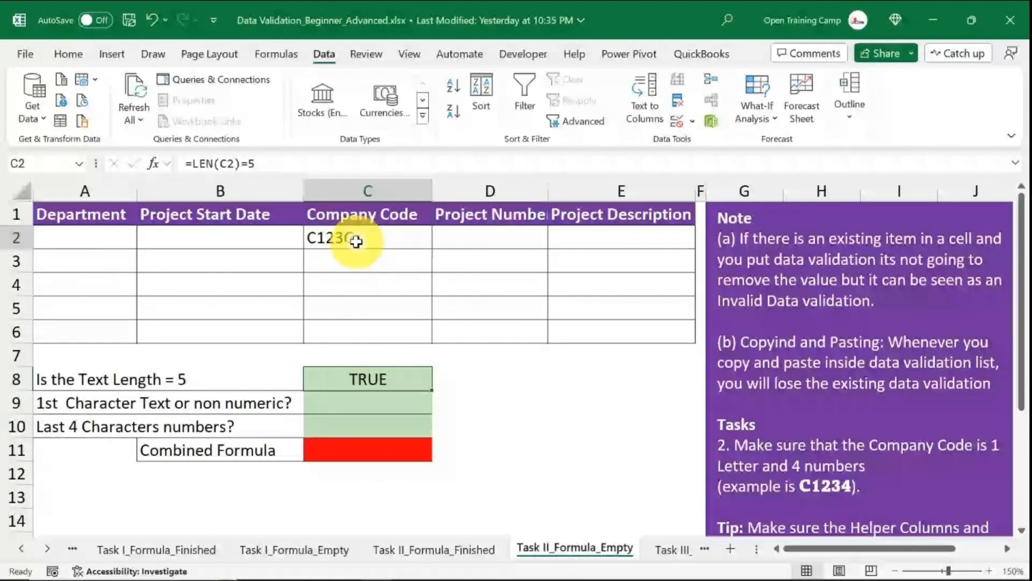
pyautogui.doubleClick(390, 240)
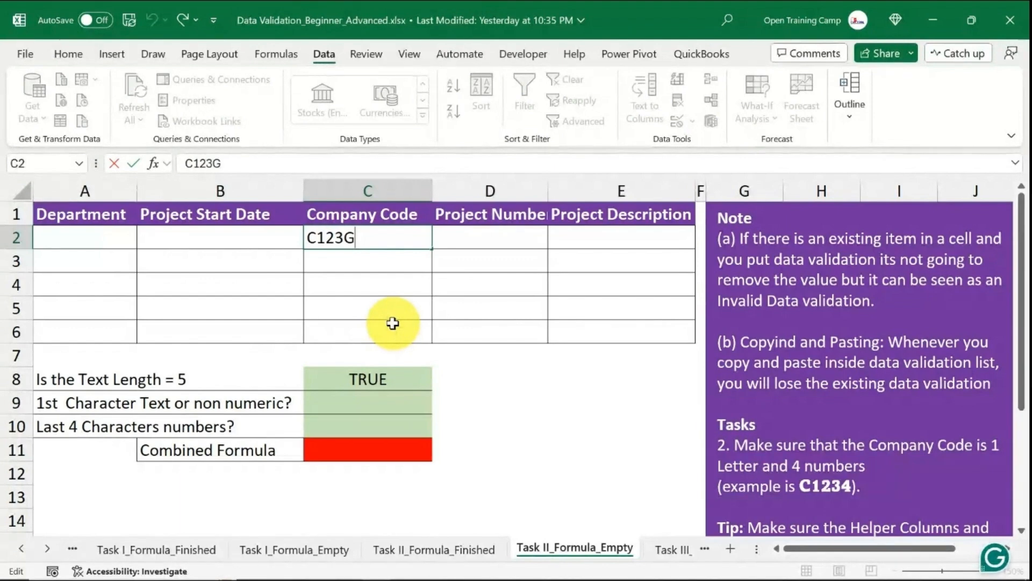
pyautogui.write('1')
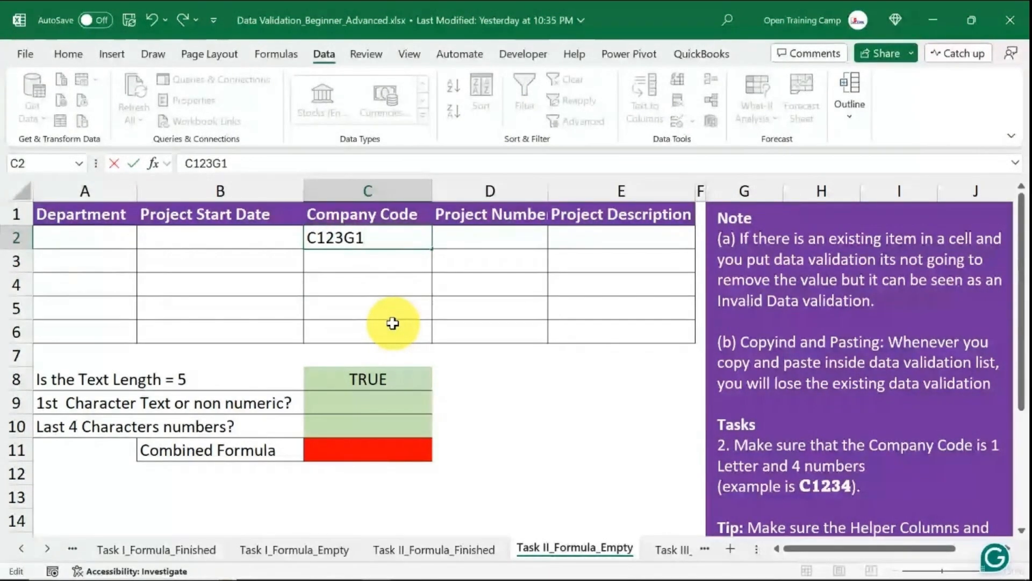
pyautogui.press('Return')
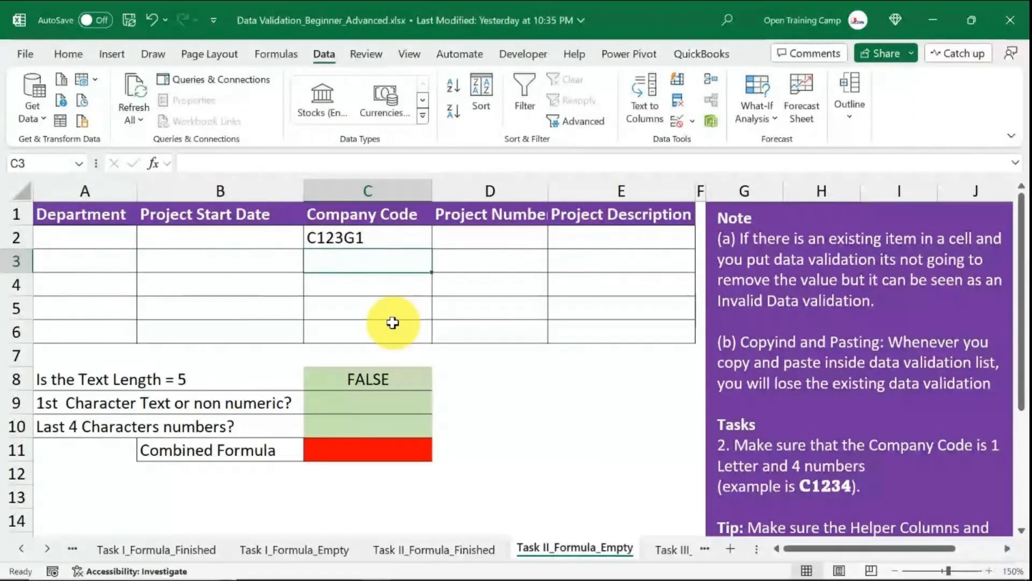
# Review the test code in C2 against the helper cells C8 and C9.
pyautogui.click(366, 380)
pyautogui.click(365, 238)
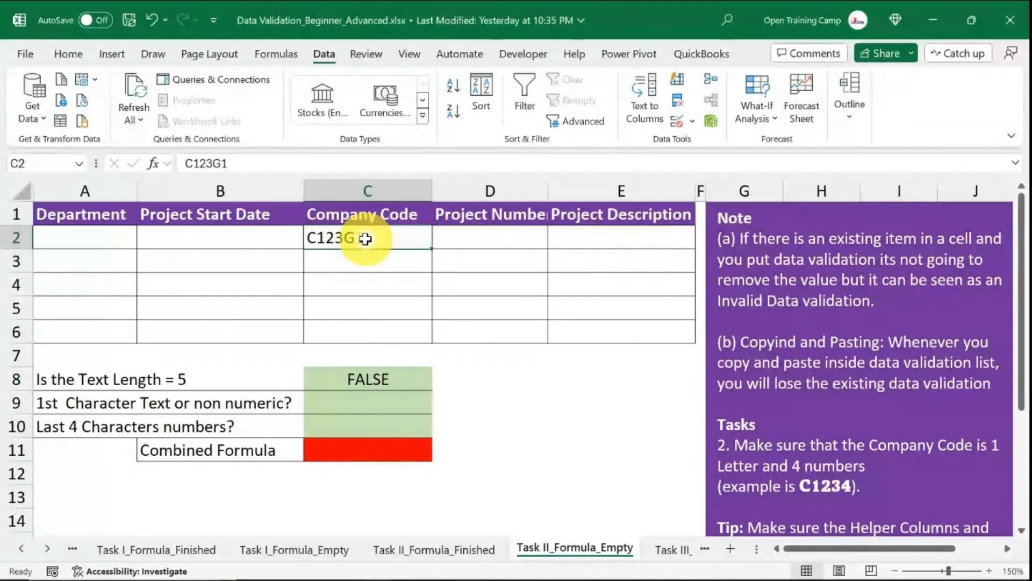
pyautogui.click(618, 449)
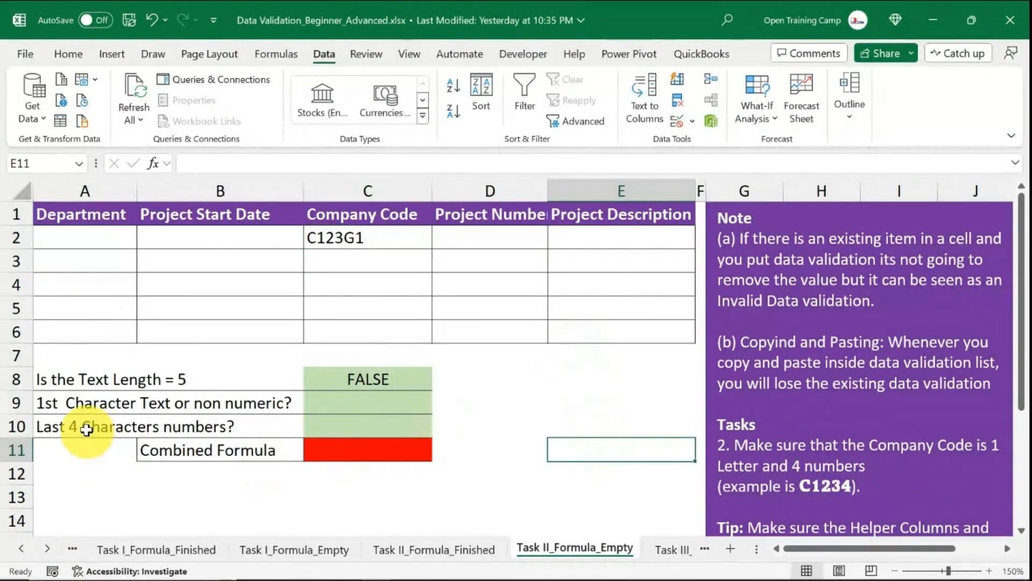
pyautogui.click(19, 404)
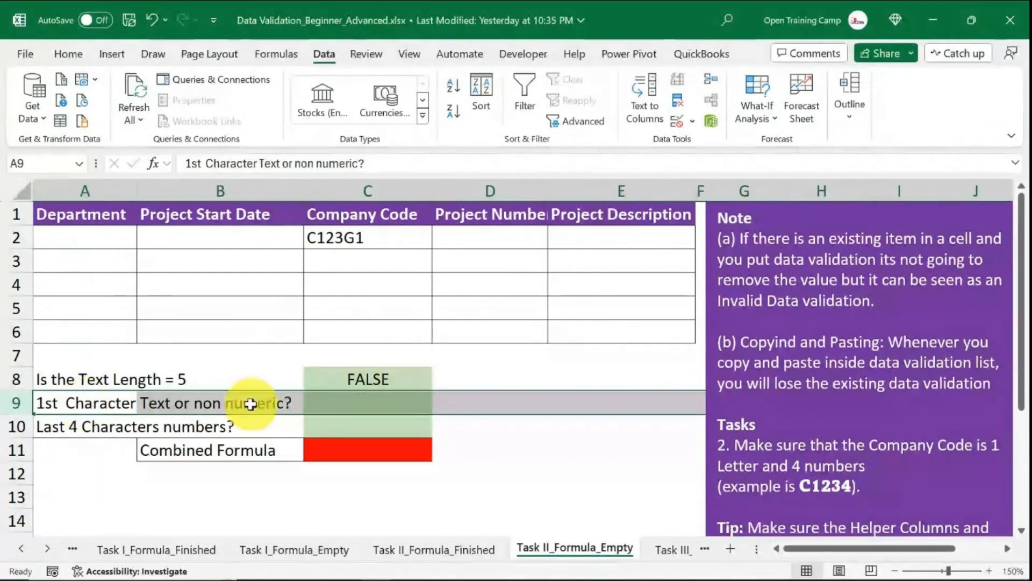
pyautogui.click(337, 238)
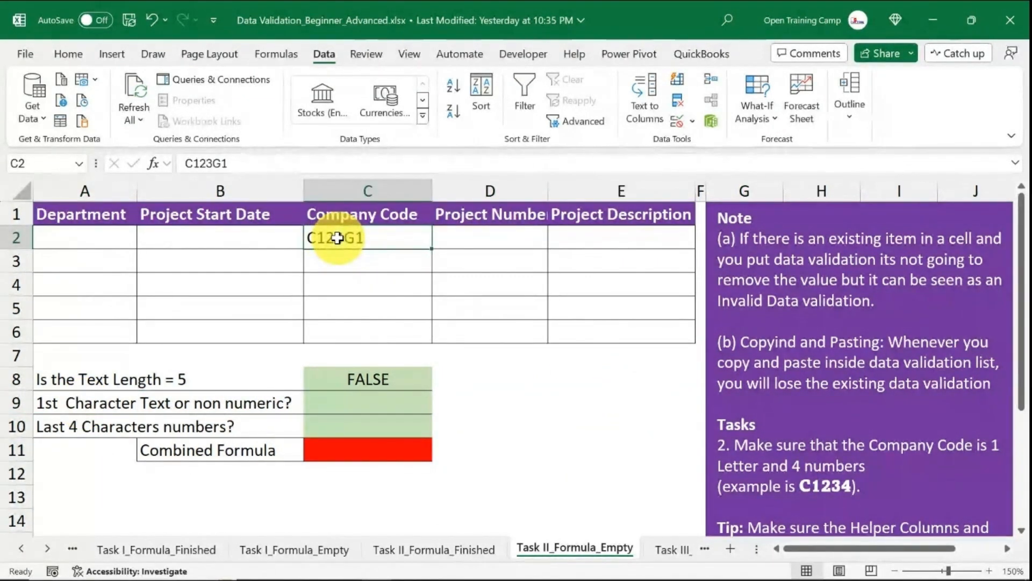
pyautogui.click(369, 403)
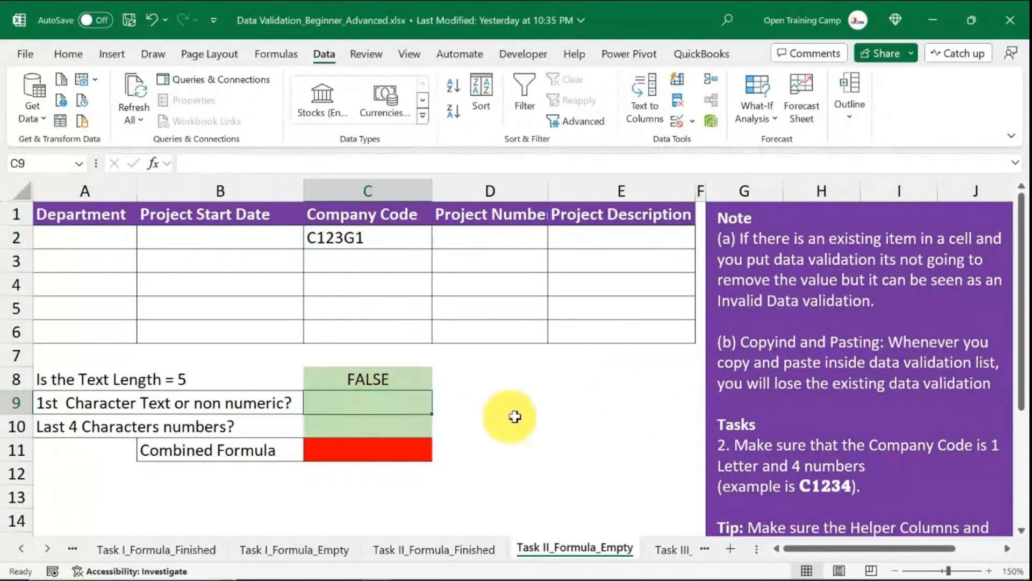
pyautogui.click(531, 419)
pyautogui.click(355, 404)
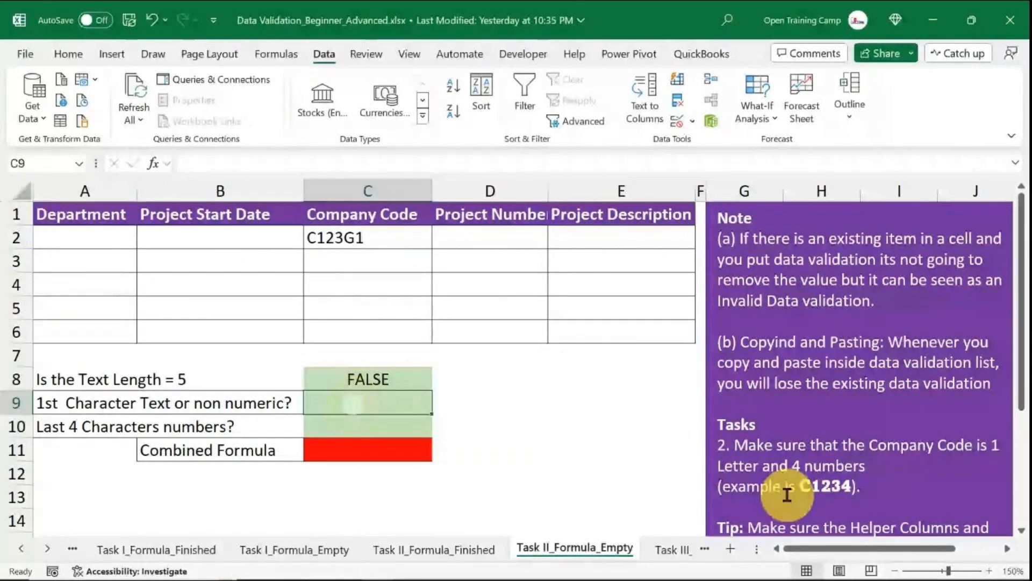
pyautogui.click(317, 232)
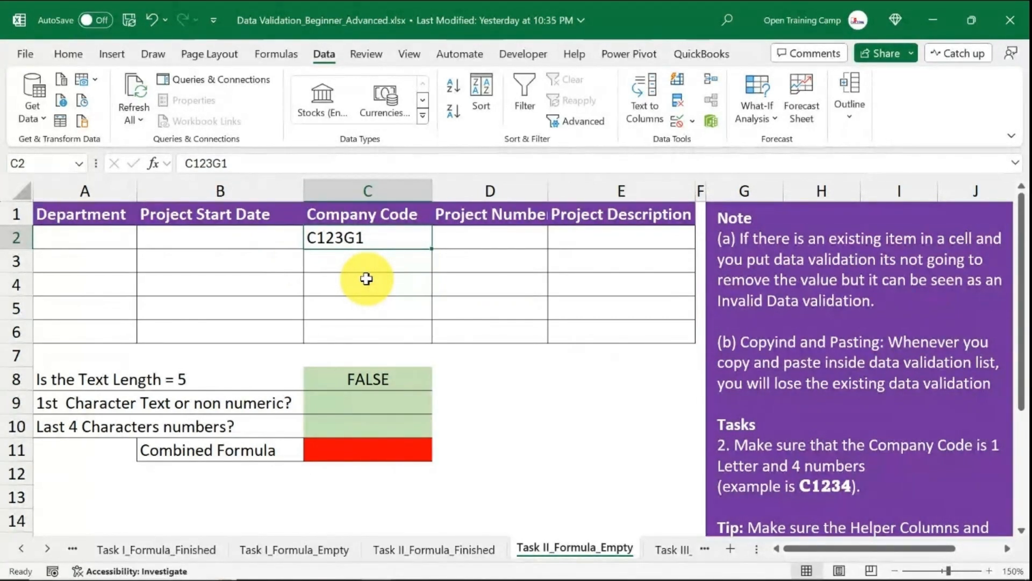
pyautogui.click(556, 422)
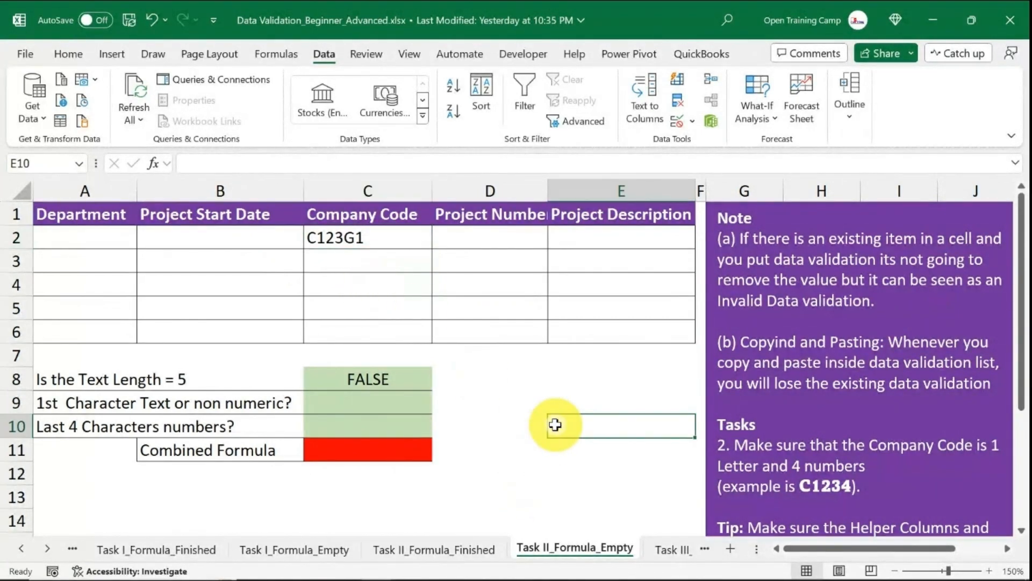
# Enter =LEFT(C2,1) in cell C9 to extract the code's first character.
pyautogui.click(354, 403)
pyautogui.write('=')
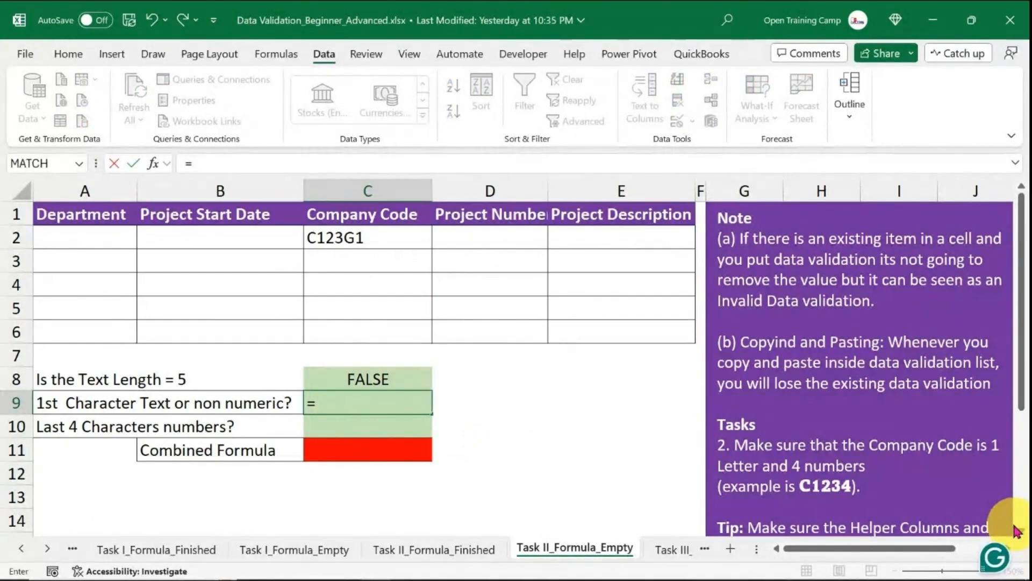
pyautogui.write('left')
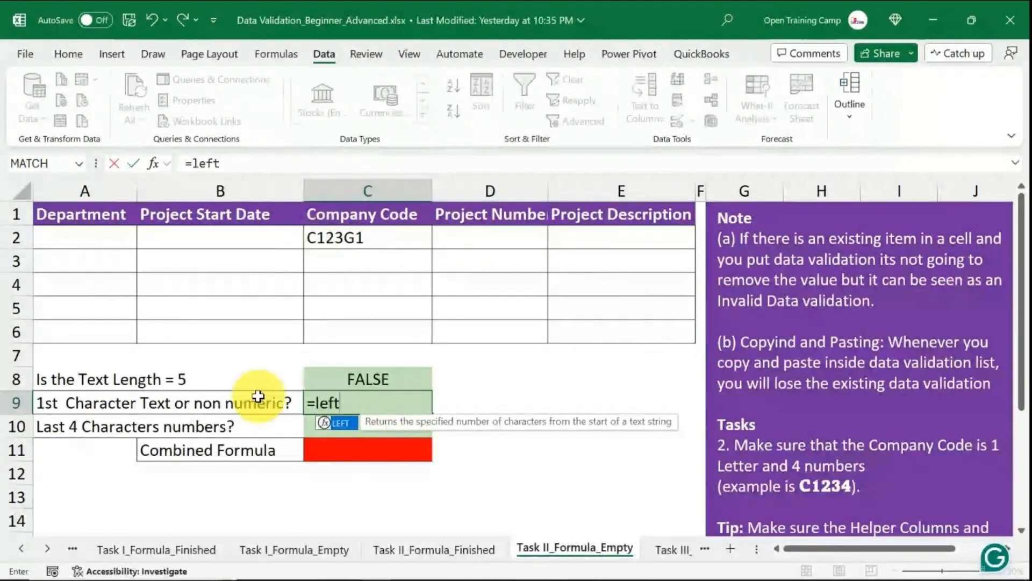
pyautogui.press('Tab')
pyautogui.click(338, 240)
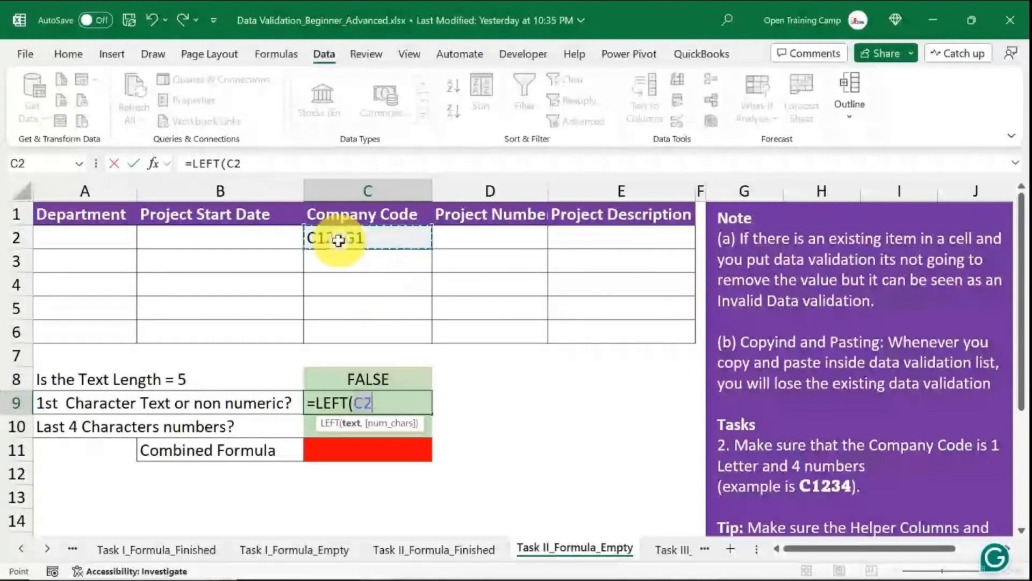
pyautogui.write(',')
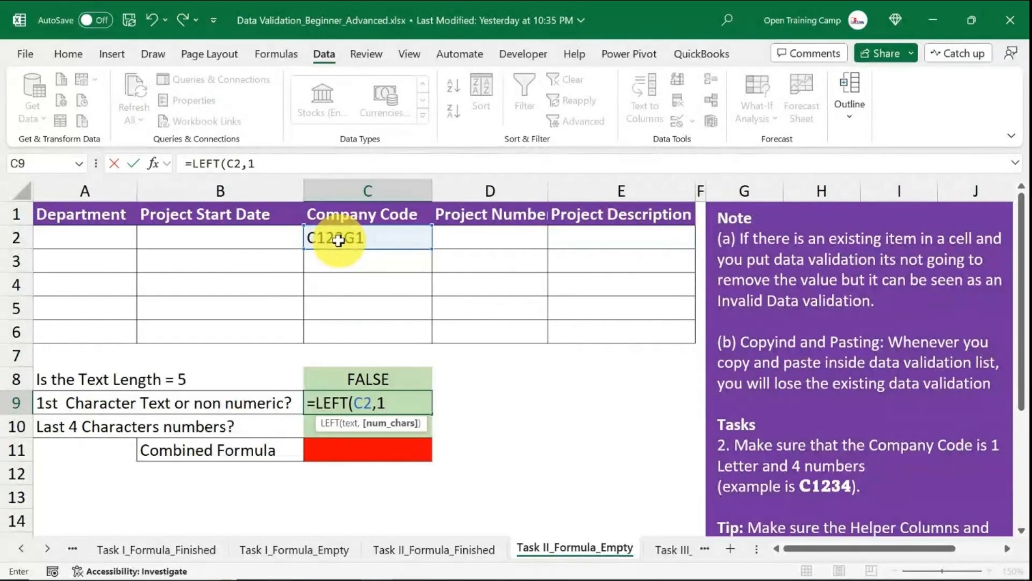
pyautogui.write('1)')
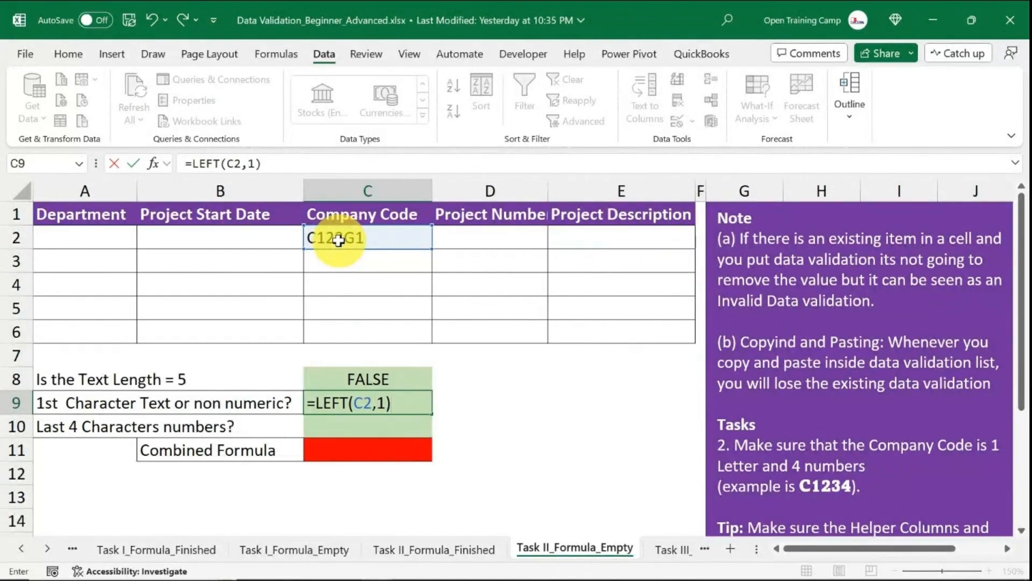
pyautogui.press('Return')
# Wrap the C9 formula as =ISNUMBER(VALUE(LEFT(C2,1))) to test whether the first character is numeric.
pyautogui.click(365, 401)
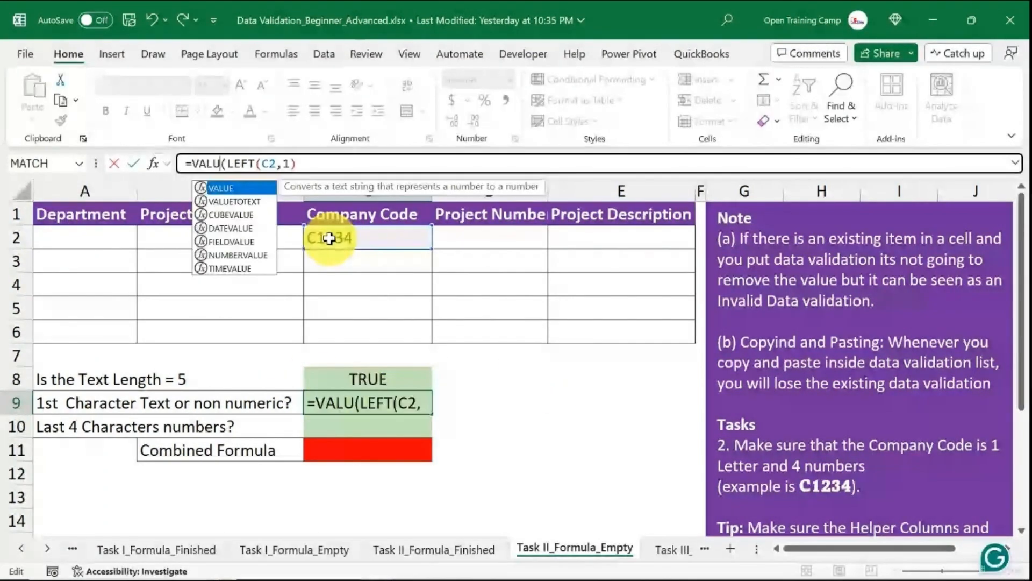
pyautogui.write('E')
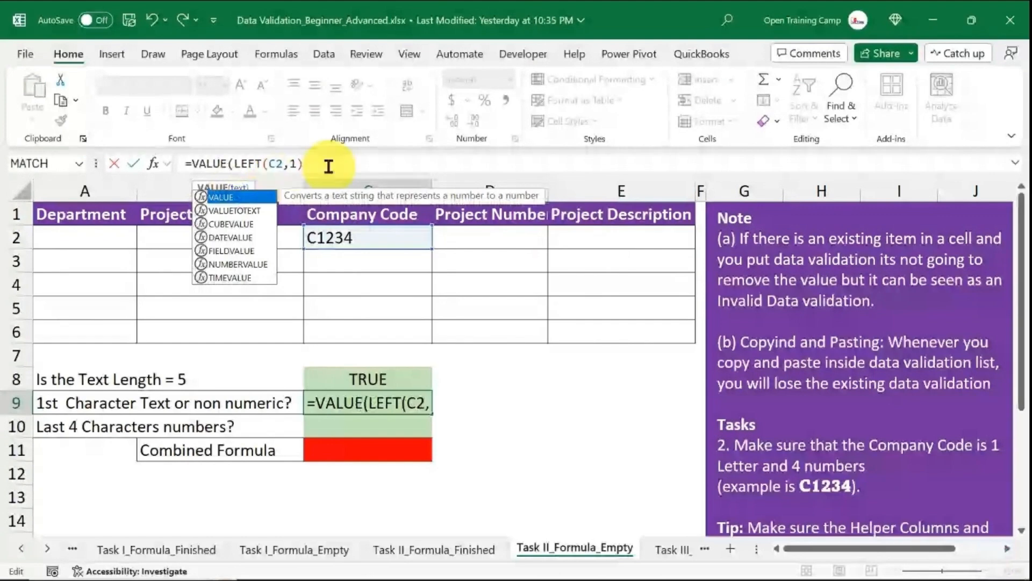
pyautogui.write('is')
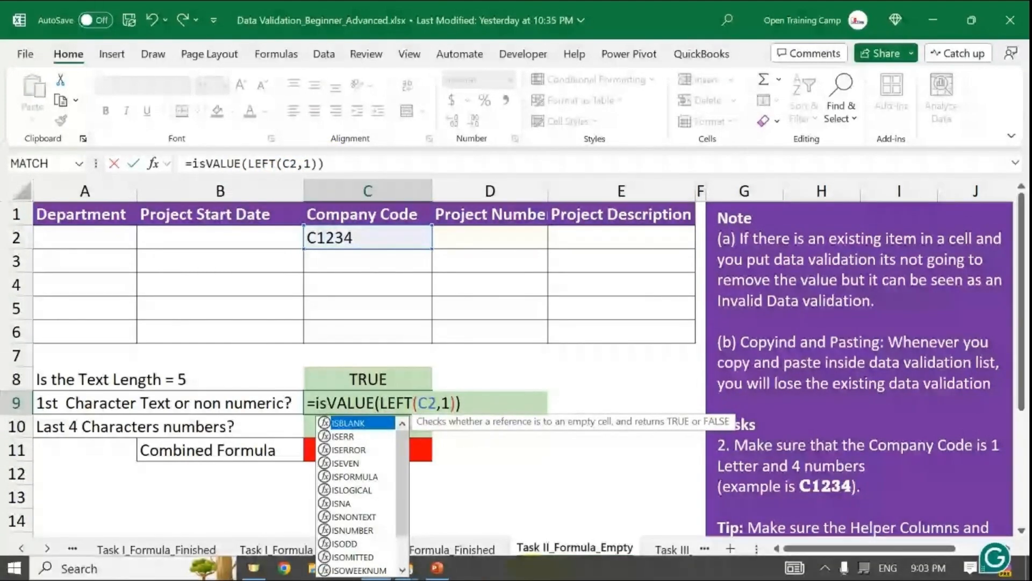
pyautogui.write('nu')
pyautogui.press('Tab')
pyautogui.click(537, 404)
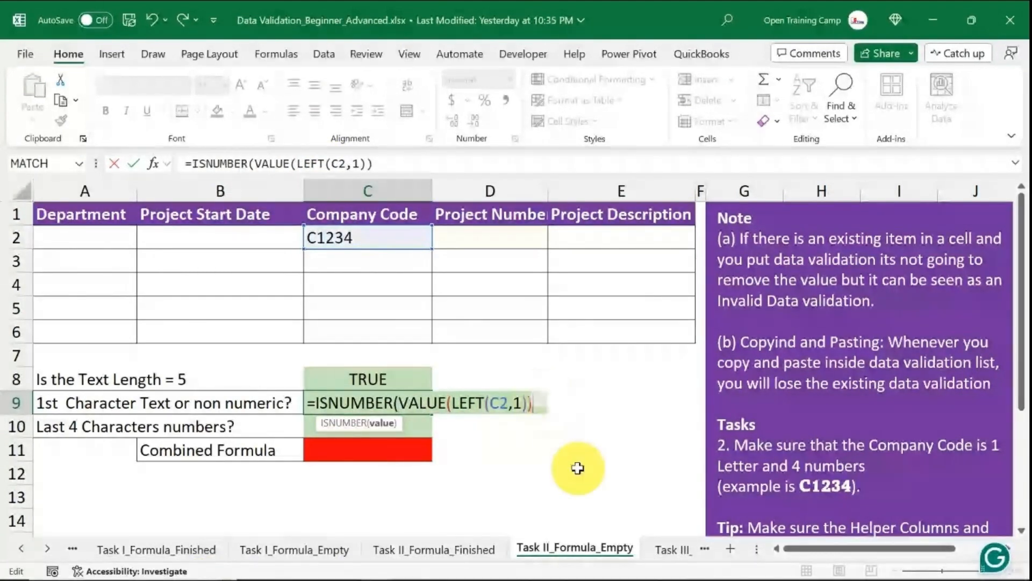
pyautogui.write(')')
pyautogui.press('Return')
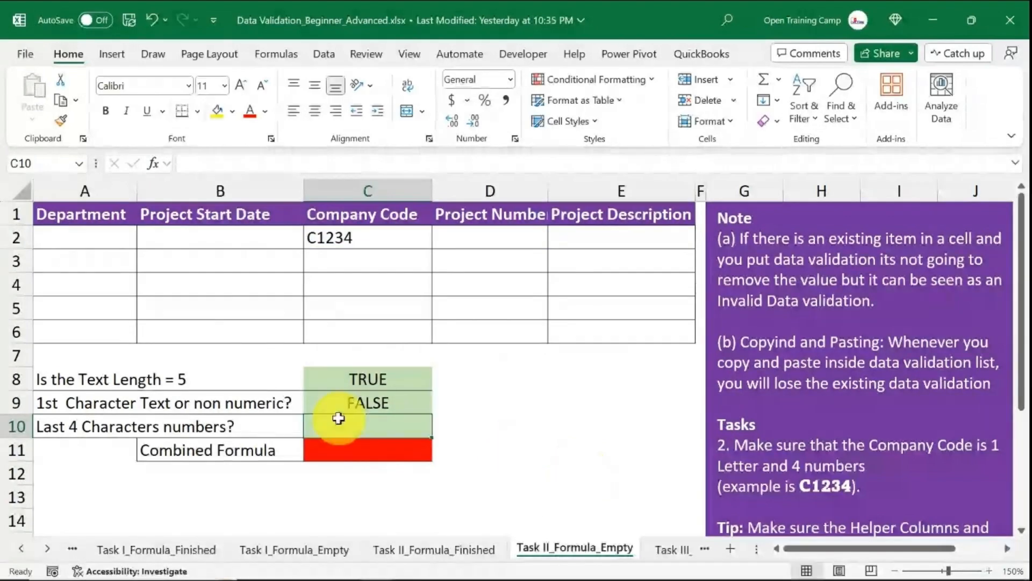
# Edit the company code in C2 to 512C34 to test the first-character check.
pyautogui.click(376, 400)
pyautogui.doubleClick(339, 238)
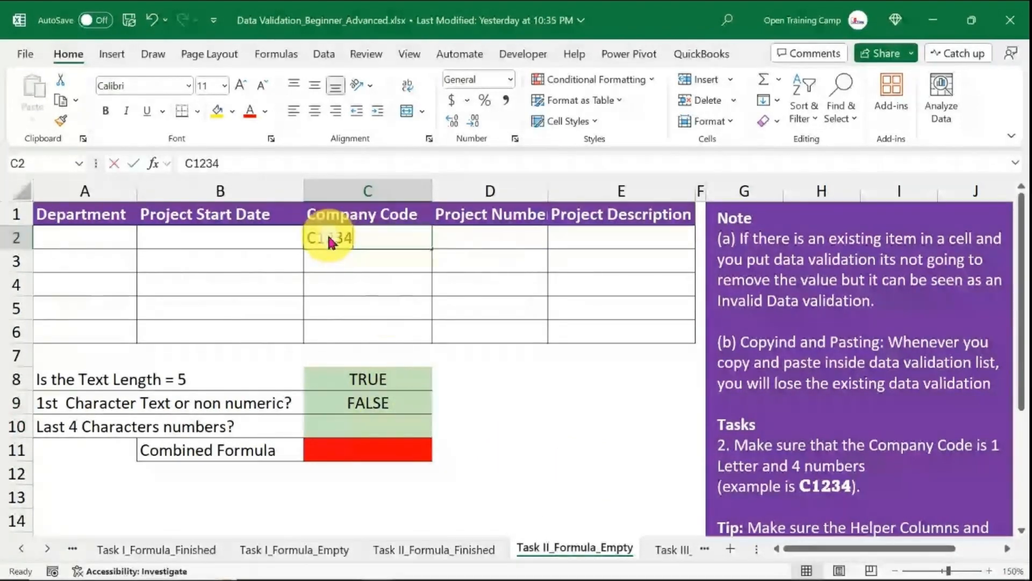
pyautogui.doubleClick(327, 232)
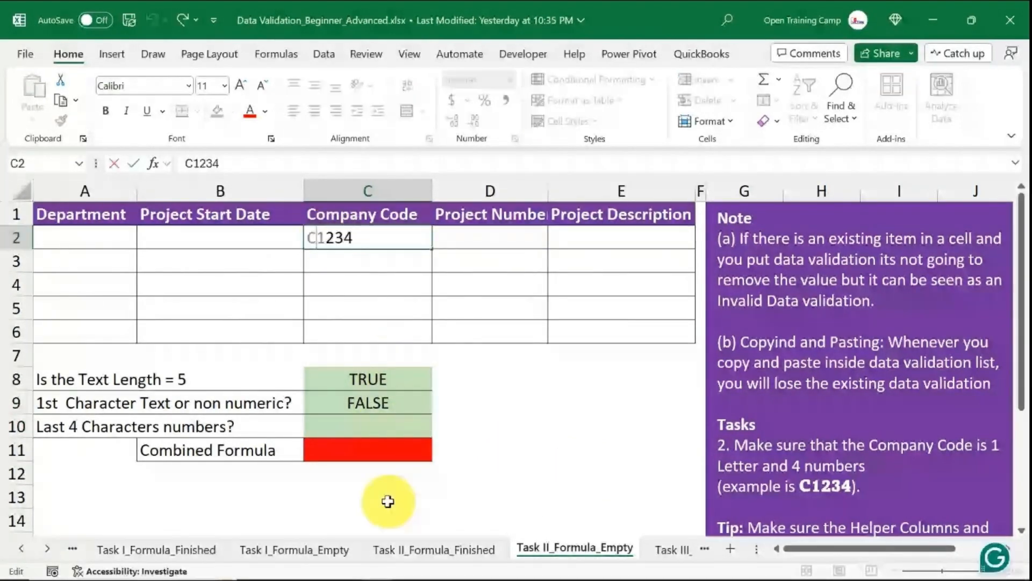
pyautogui.press('BackSpace')
pyautogui.write('512C')
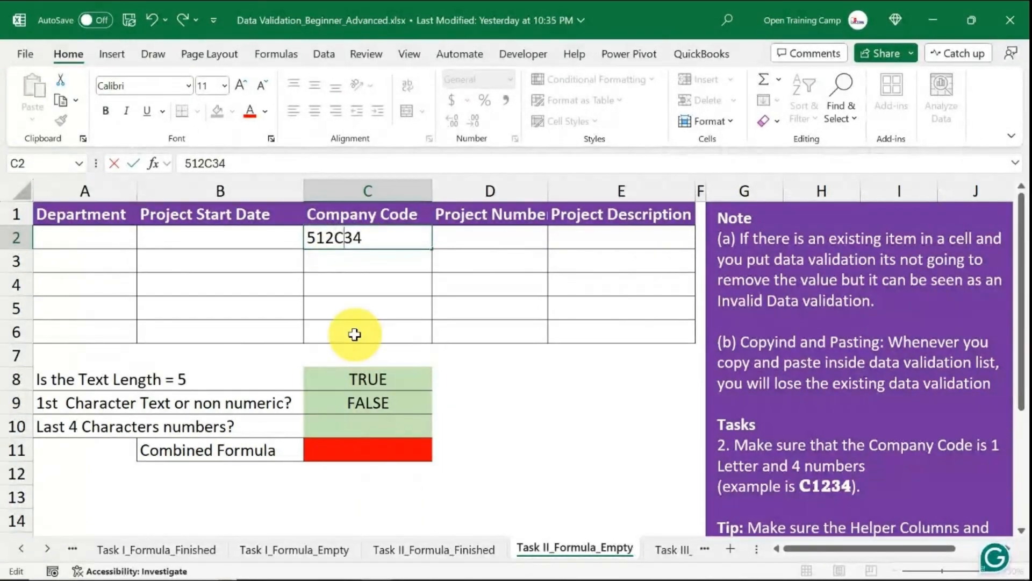
pyautogui.press('Return')
# Change the company code in C2 to CH12C34.
pyautogui.click(356, 404)
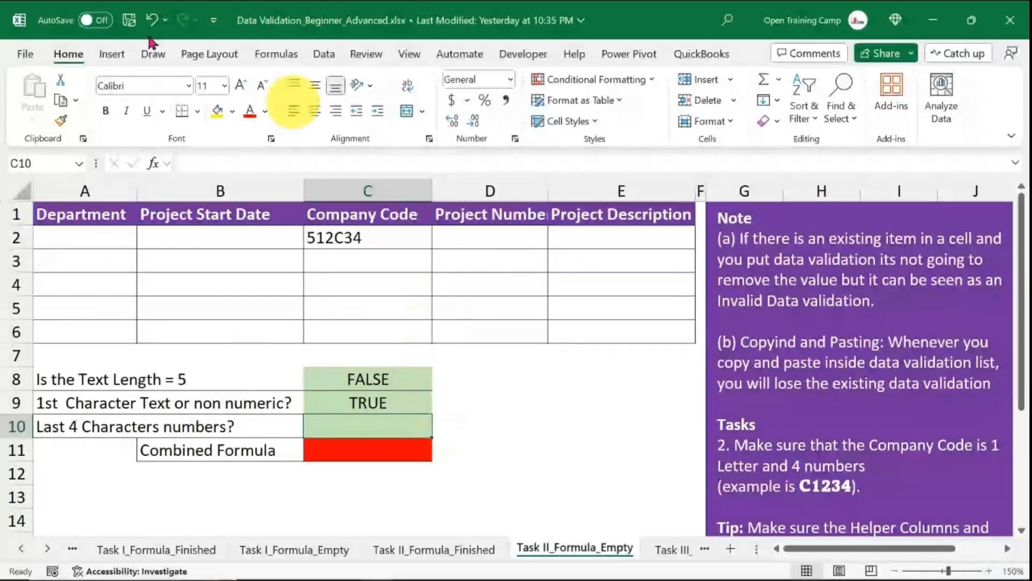
pyautogui.doubleClick(318, 236)
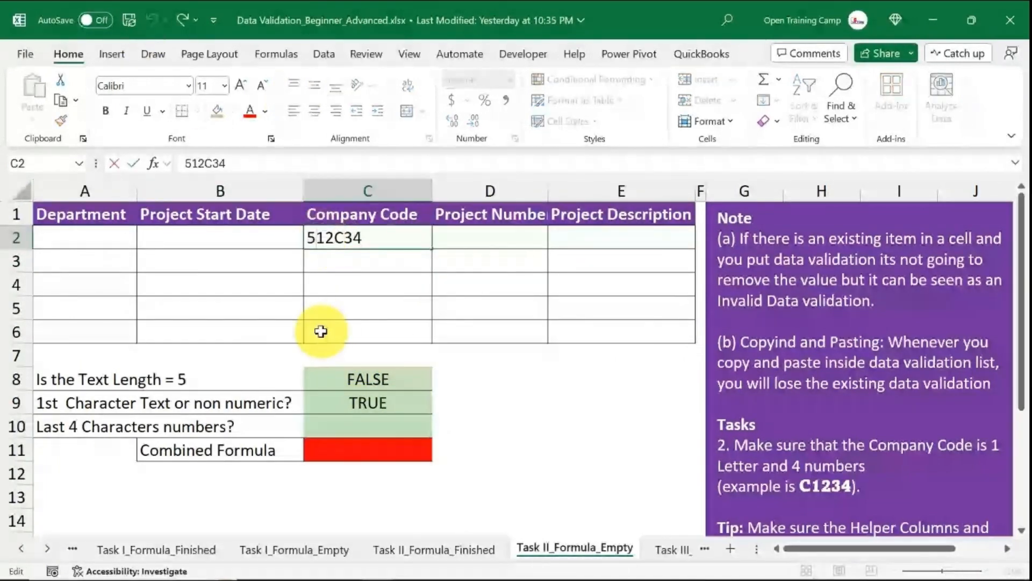
pyautogui.press('BackSpace')
pyautogui.write('CH')
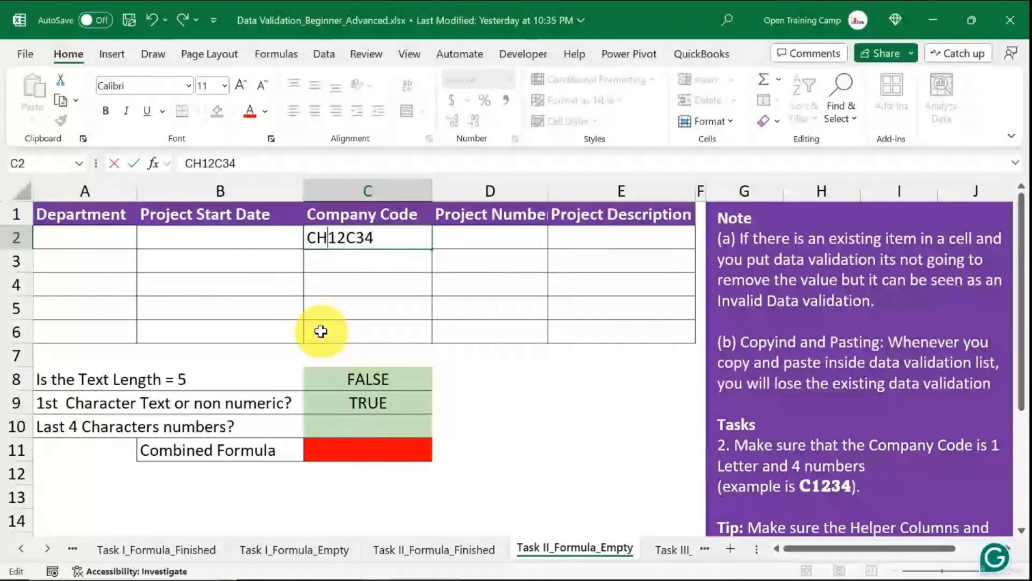
pyautogui.press('Return')
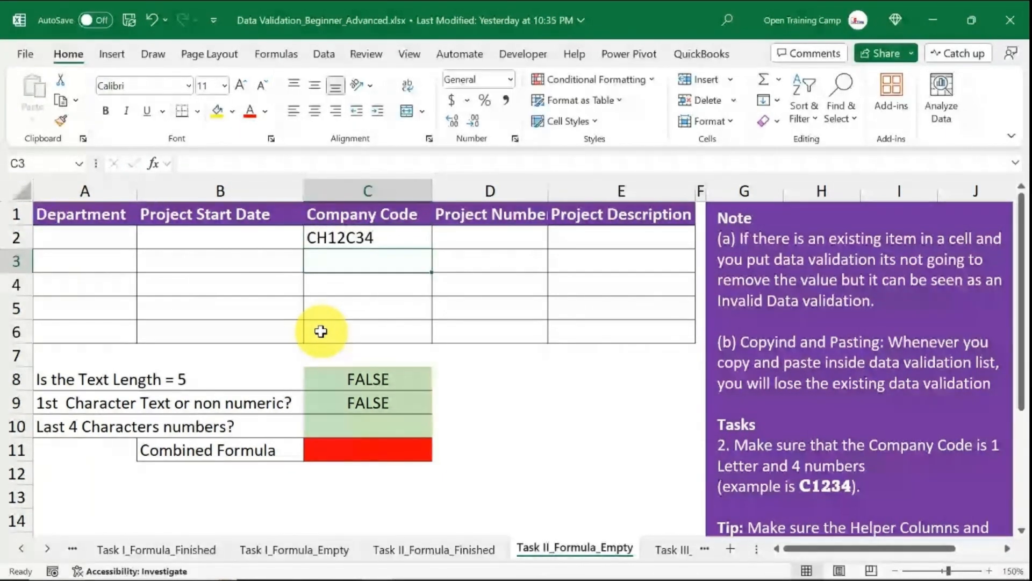
# Examine the C9 formula in the formula bar, selecting its full text.
pyautogui.click(338, 400)
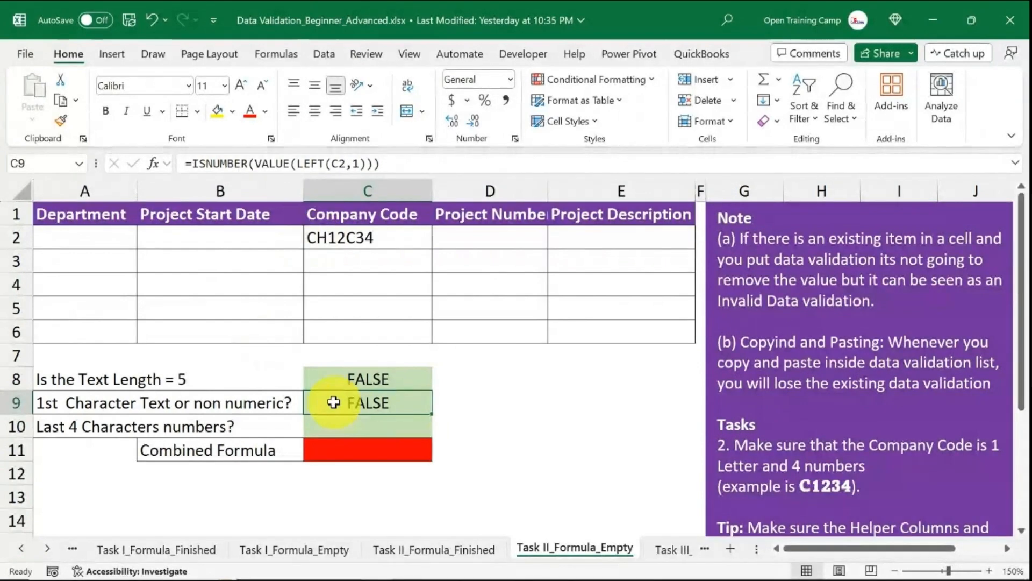
pyautogui.click(220, 163)
pyautogui.click(516, 394)
pyautogui.click(370, 406)
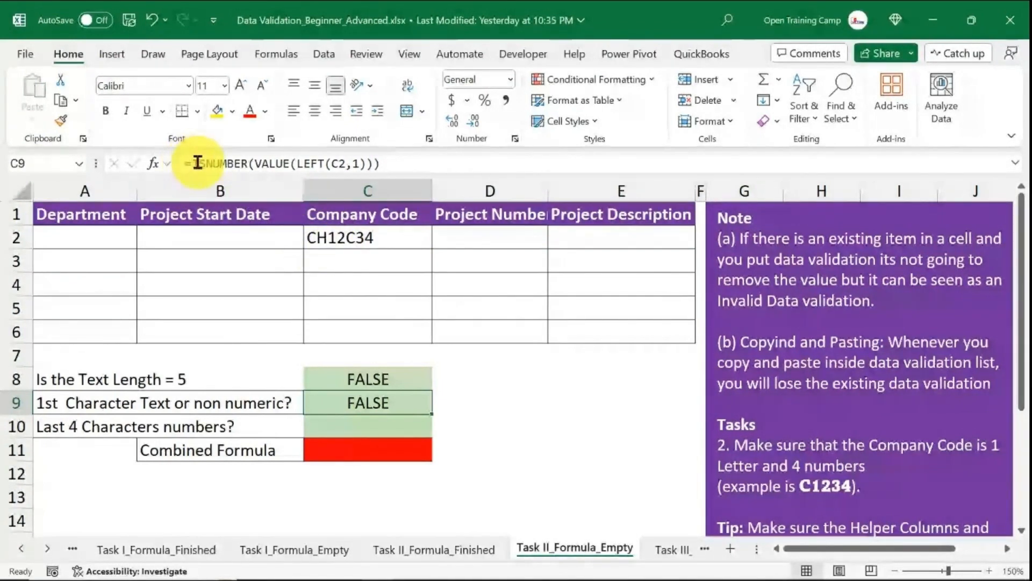
pyautogui.moveTo(193, 163); pyautogui.dragTo(466, 161)
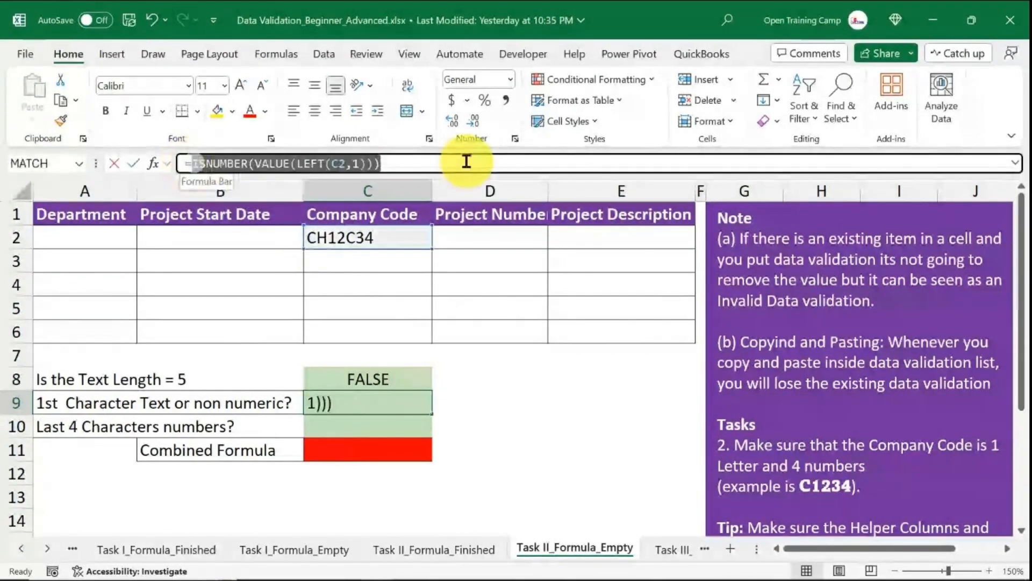
pyautogui.click(403, 161)
pyautogui.press('Return')
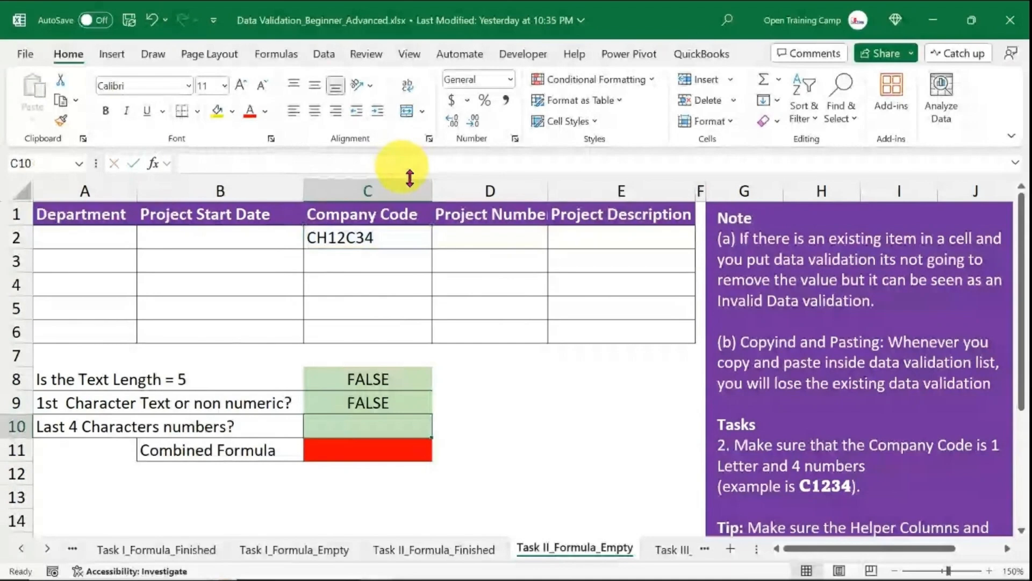
pyautogui.click(487, 417)
pyautogui.write('=not')
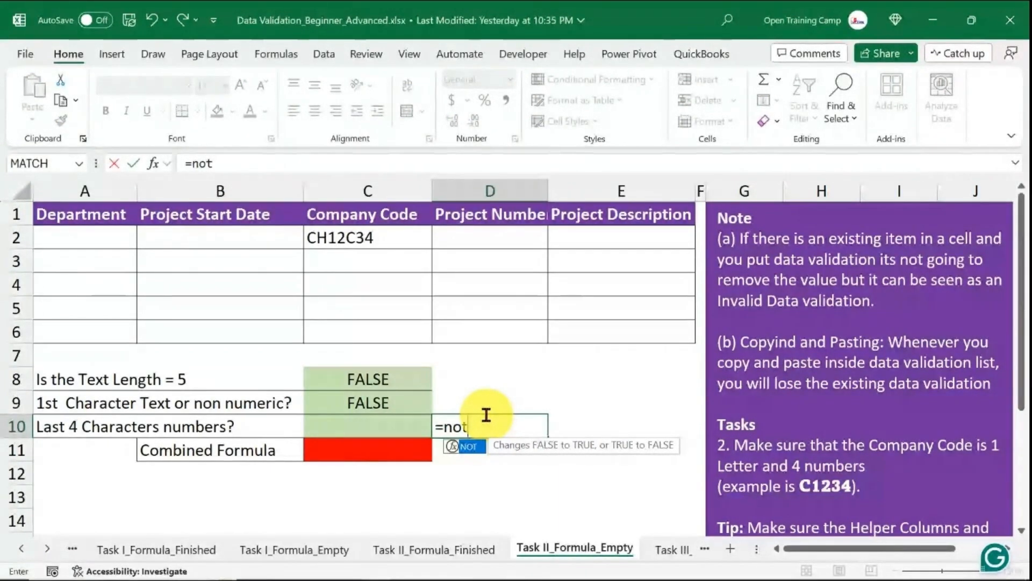
pyautogui.press('BackSpace')
pyautogui.press('BackSpace')
pyautogui.press('BackSpace')
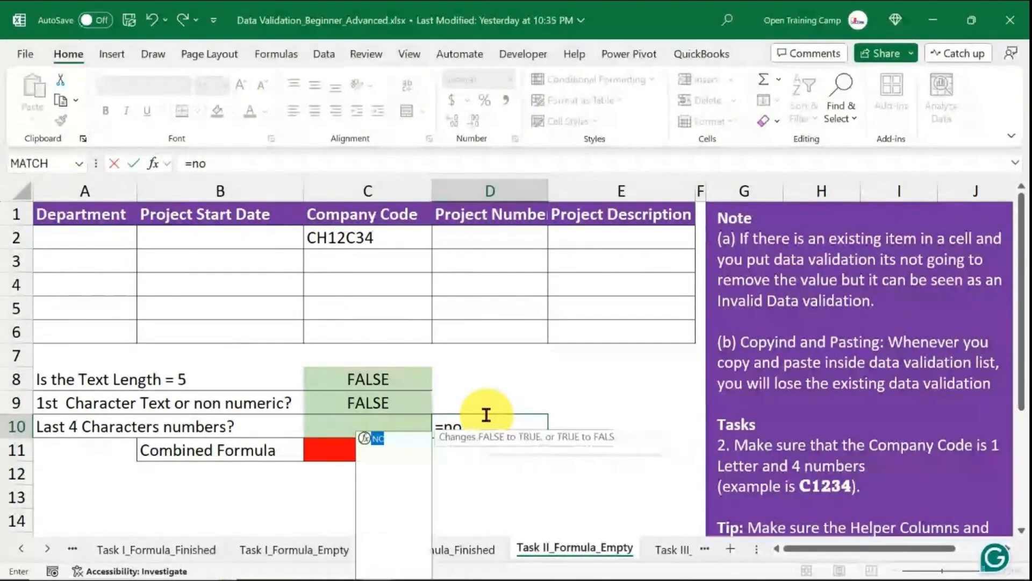
pyautogui.press('Escape')
pyautogui.click(616, 415)
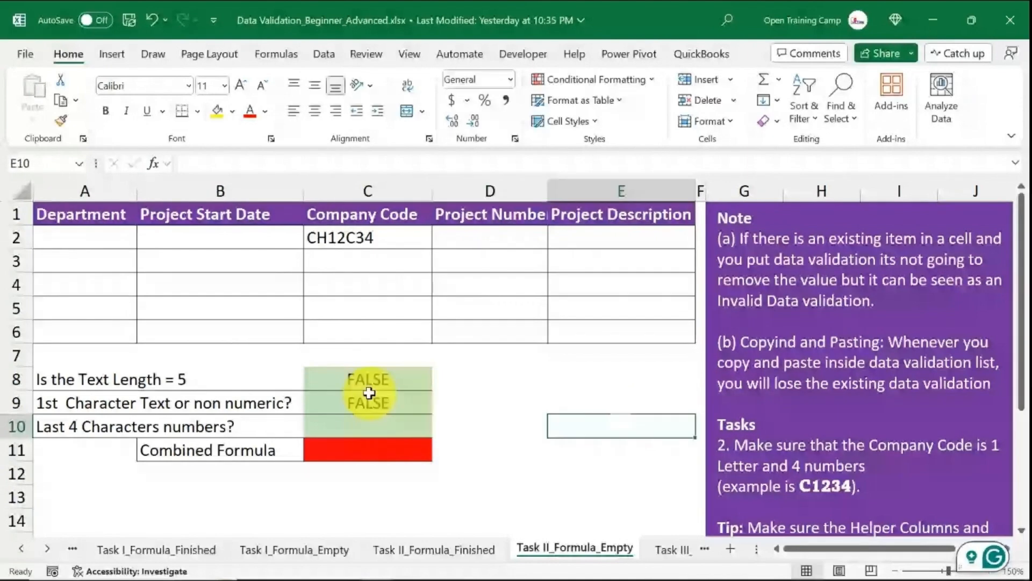
# Wrap the C9 formula in NOT so it reads =NOT(ISNUMBER(VALUE(LEFT(C2,1)))).
pyautogui.click(379, 397)
pyautogui.doubleClick(316, 403)
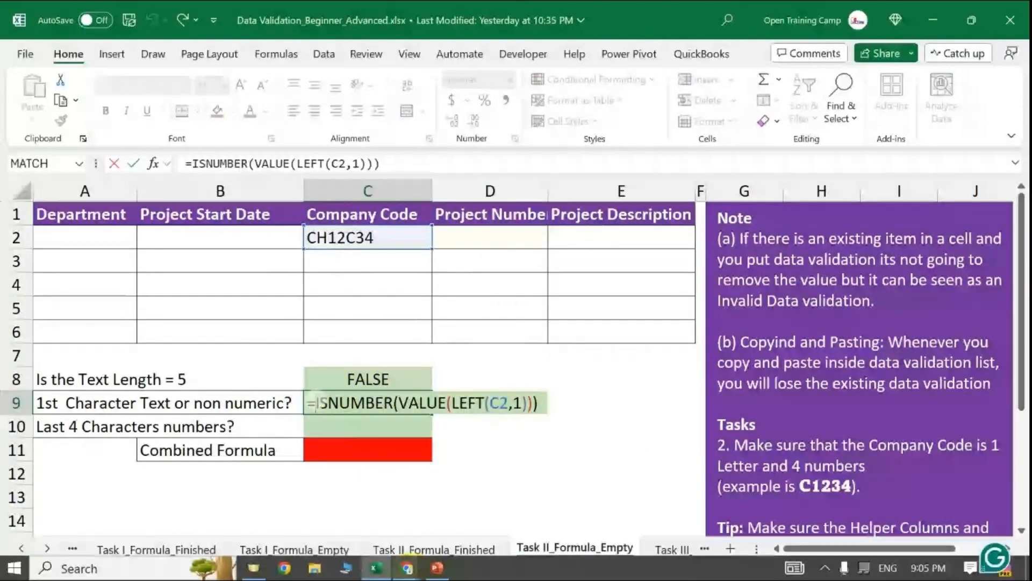
pyautogui.write('not')
pyautogui.press('Tab')
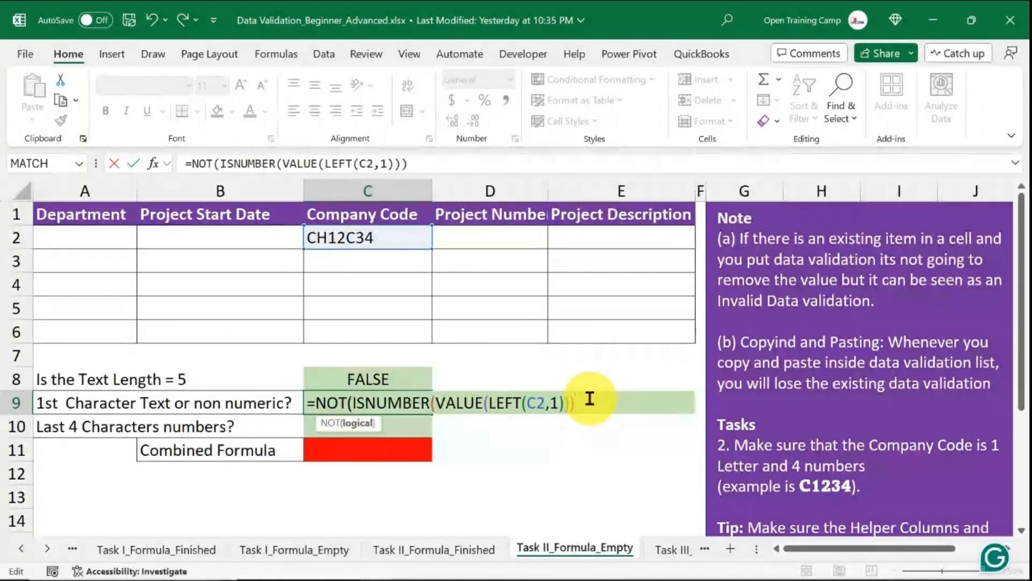
pyautogui.write(')')
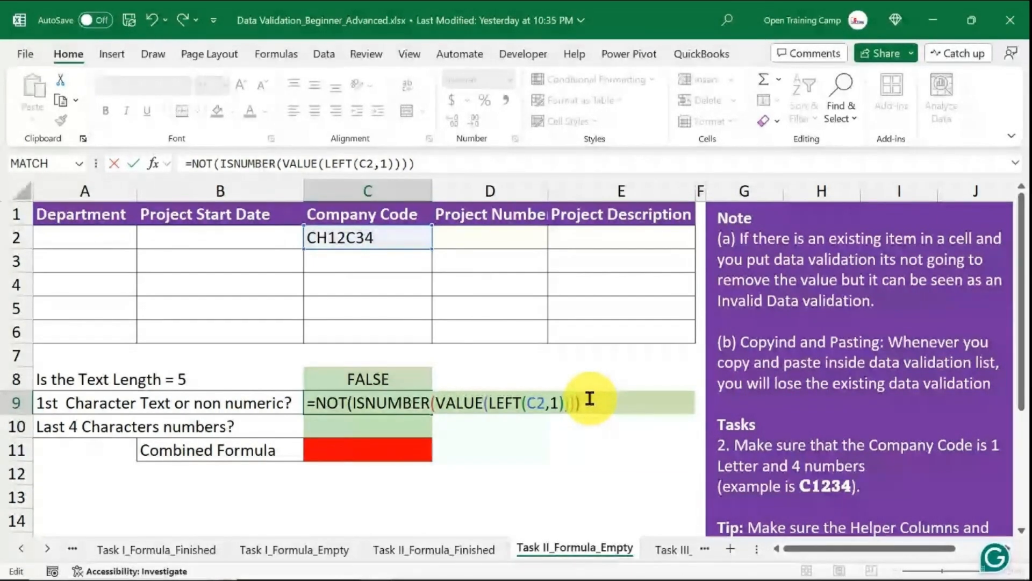
pyautogui.press('Return')
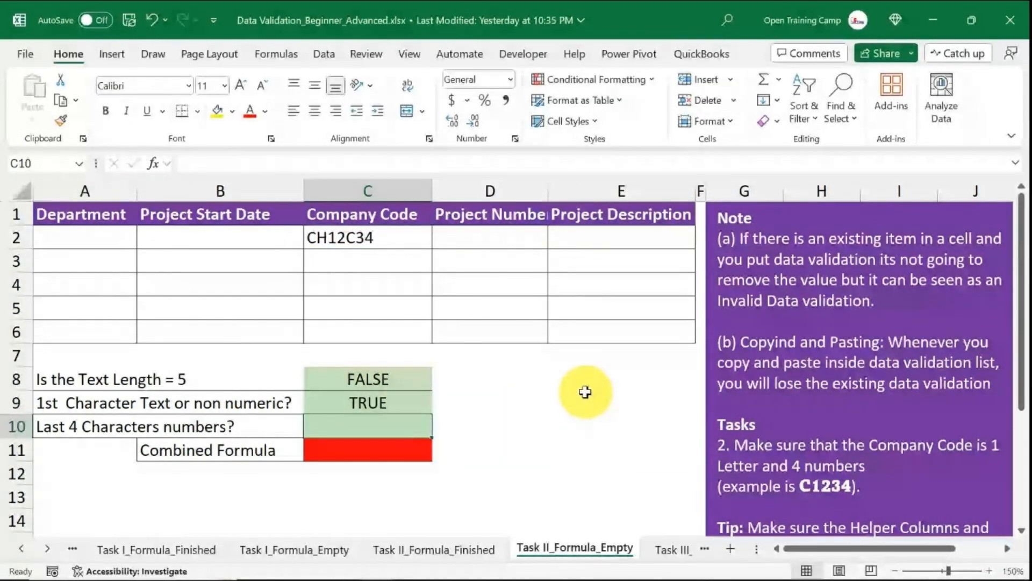
# Change the company code in C2 to 6H12C34 to test the first-character check.
pyautogui.click(400, 395)
pyautogui.doubleClick(348, 248)
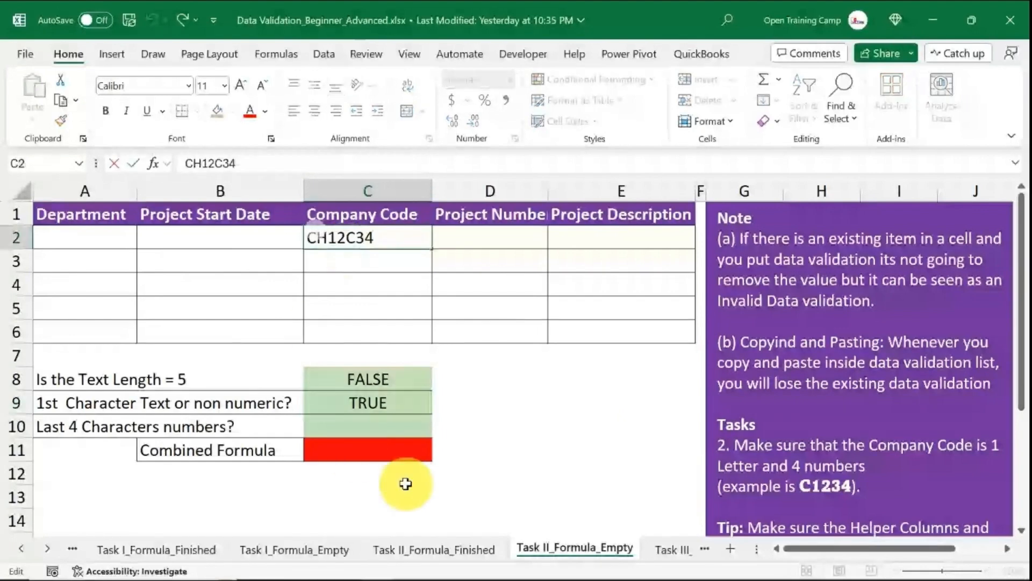
pyautogui.press('Home')
pyautogui.press('Delete')
pyautogui.write('6')
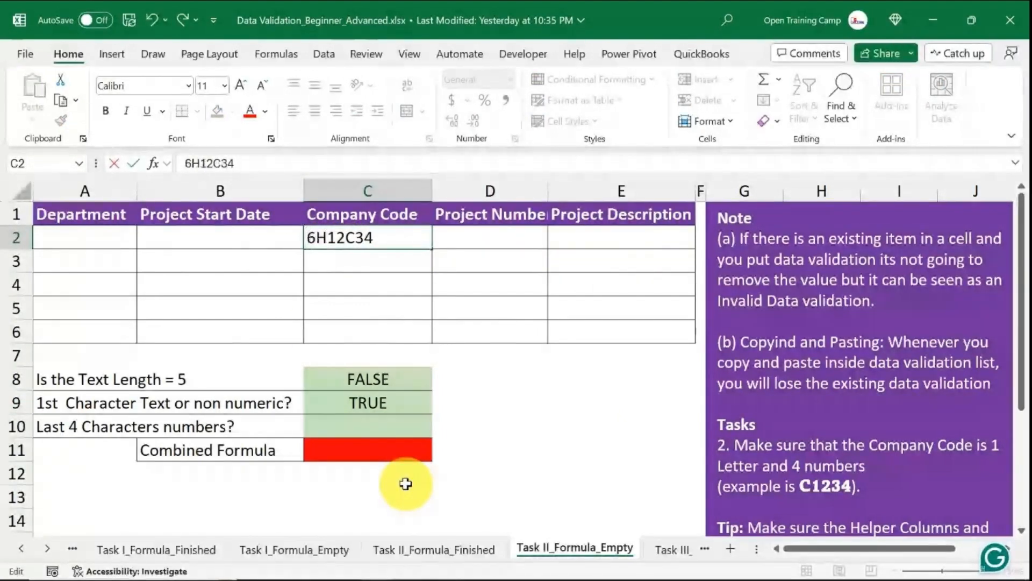
pyautogui.press('Return')
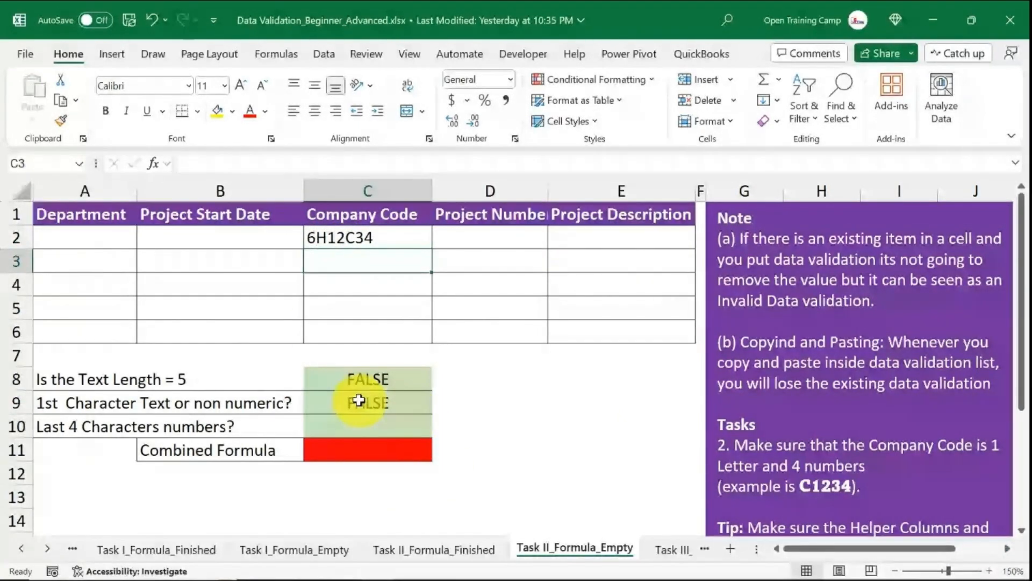
# Replace the company code in C2 with C1234.
pyautogui.click(359, 400)
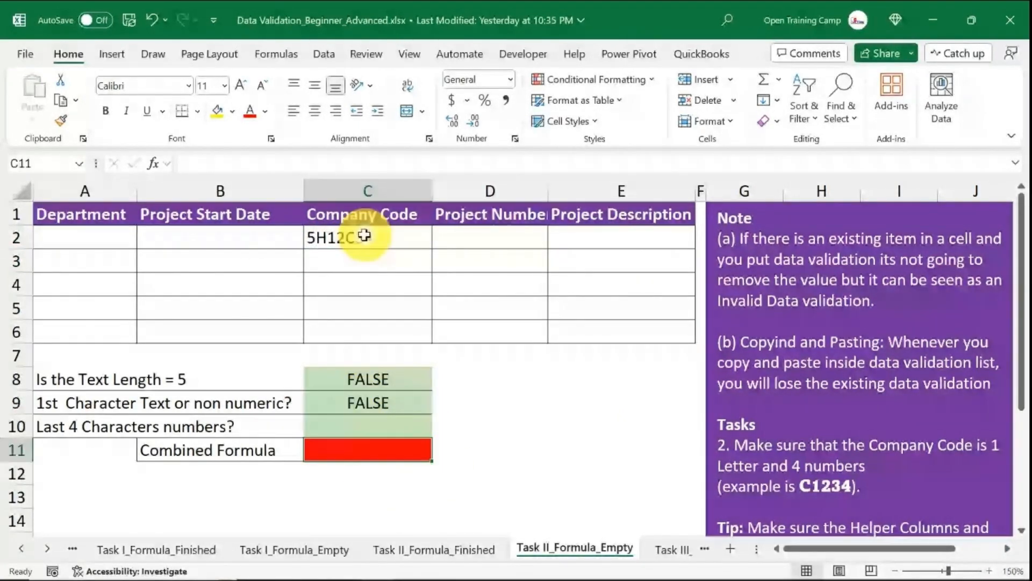
pyautogui.click(364, 235)
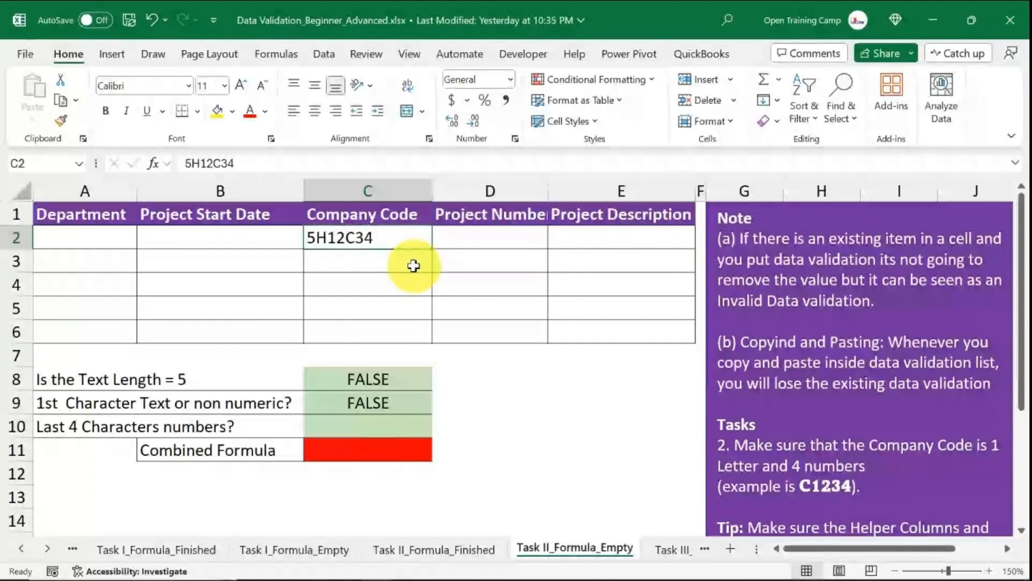
pyautogui.write('C1')
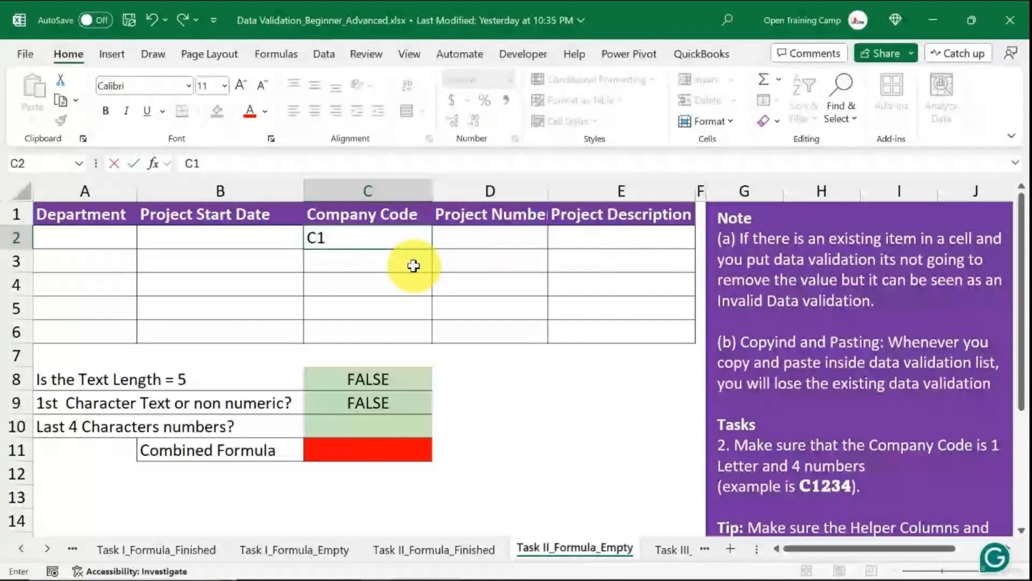
pyautogui.press('Return')
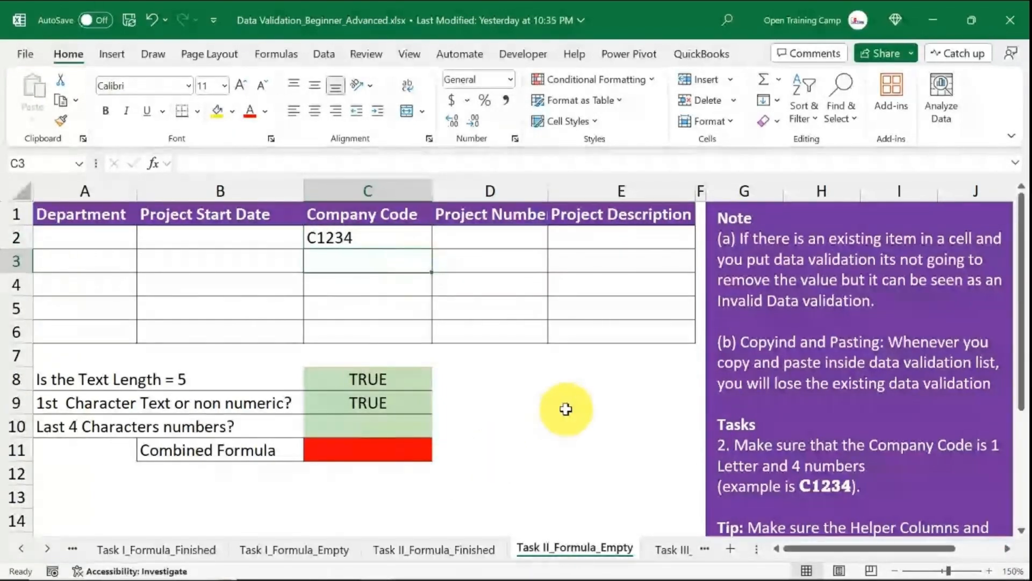
# Enter =RIGHT(C2,4) in C10 to extract the last four characters of the company code.
pyautogui.click(565, 410)
pyautogui.click(372, 379)
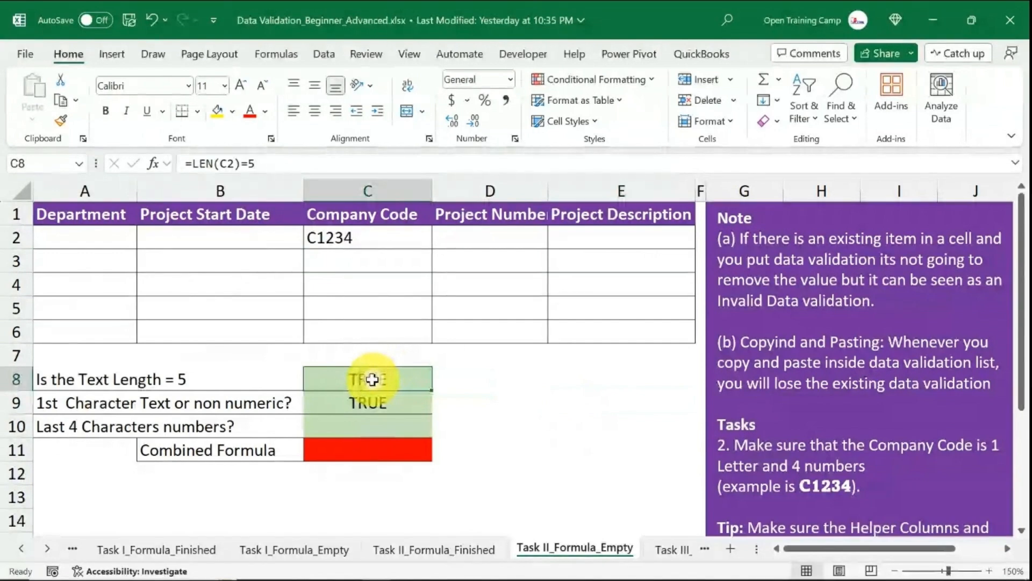
pyautogui.click(10, 378)
pyautogui.click(385, 410)
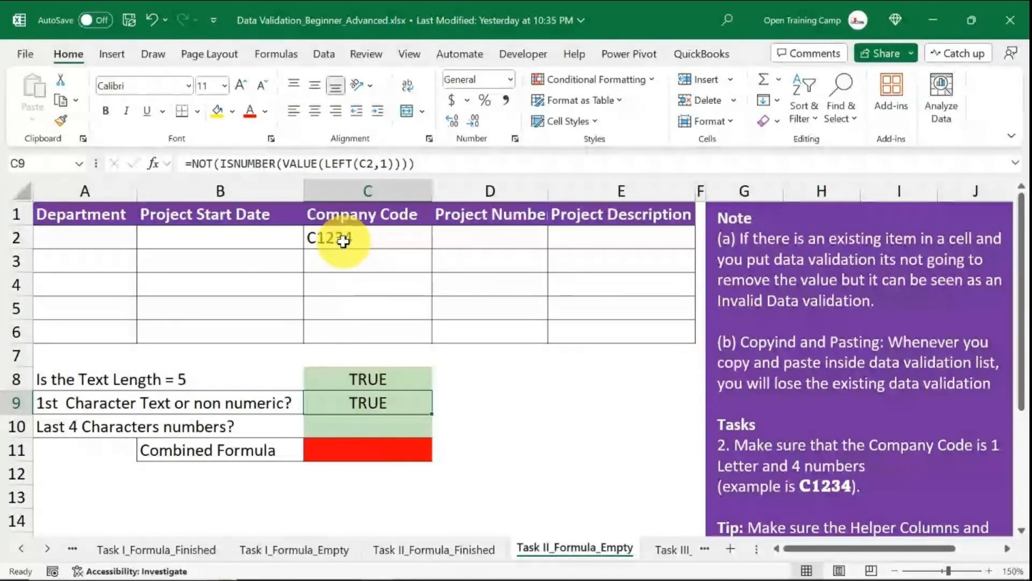
pyautogui.click(12, 425)
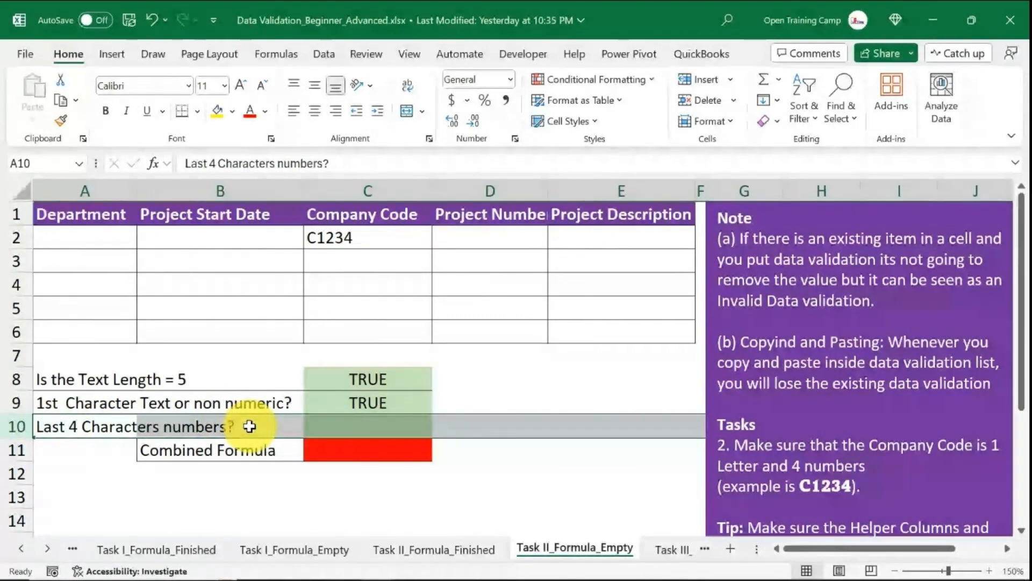
pyautogui.click(372, 426)
pyautogui.write('=right')
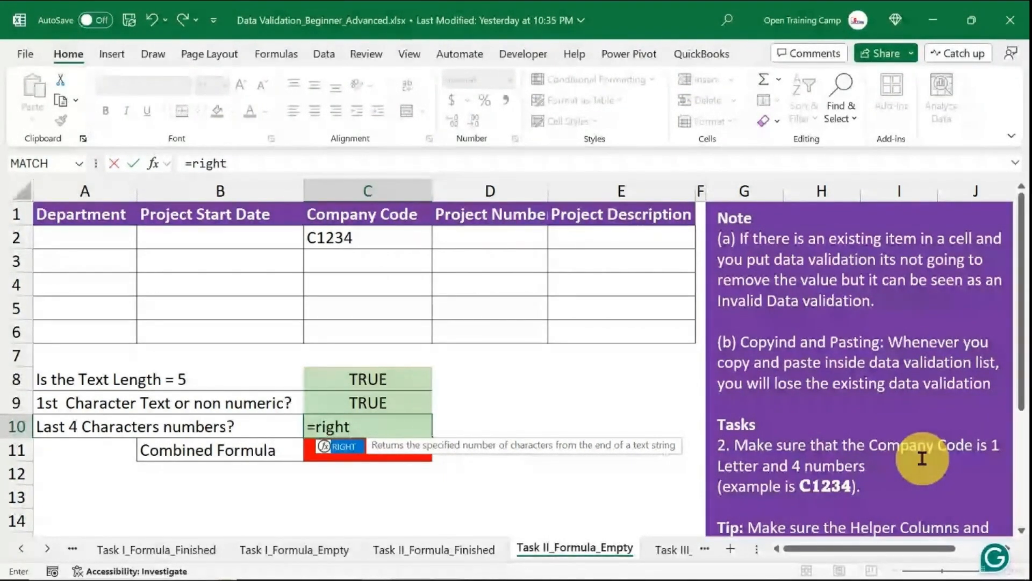
pyautogui.press('Tab')
pyautogui.click(378, 237)
pyautogui.write(',')
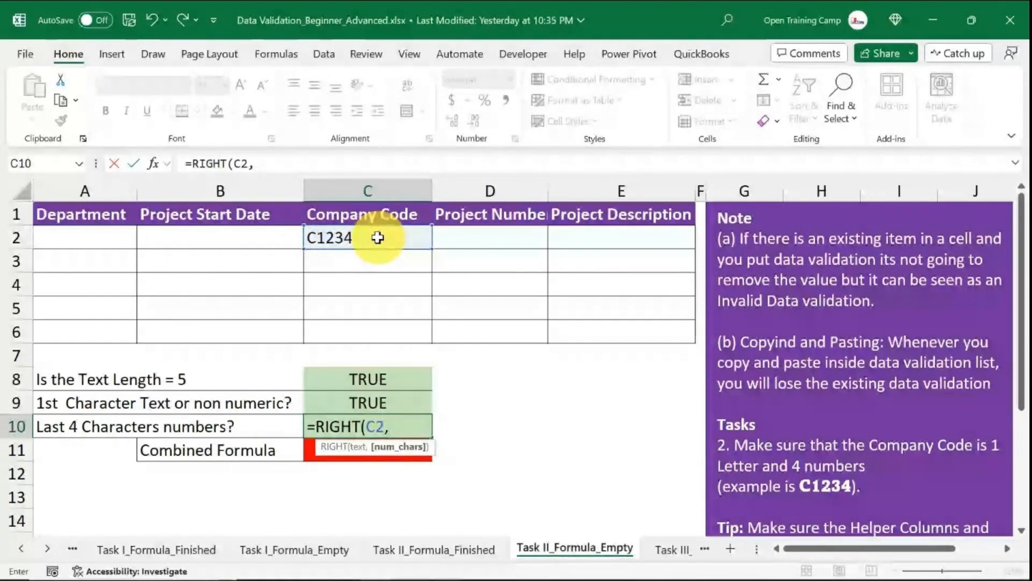
pyautogui.write('4)')
pyautogui.press('Return')
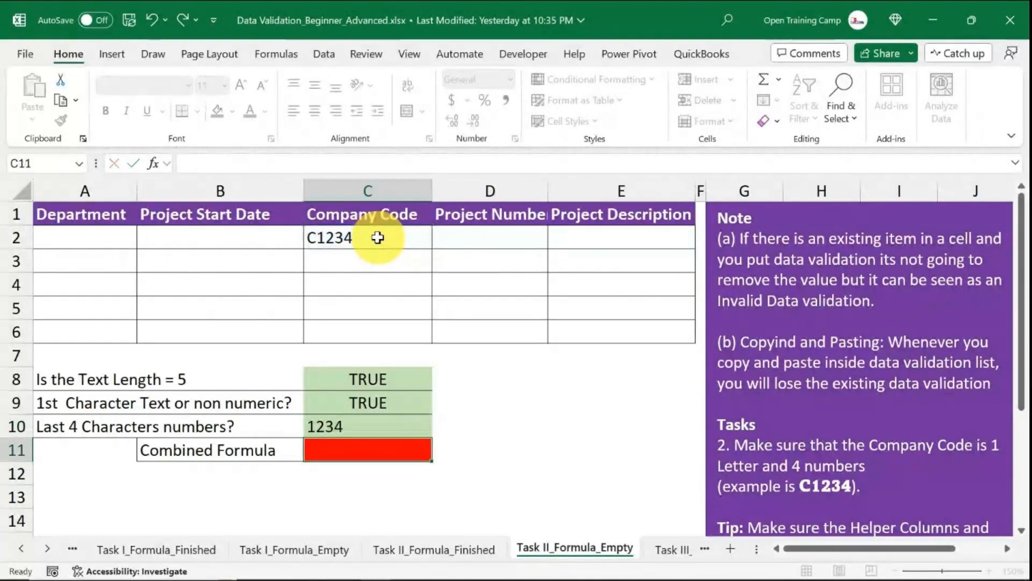
# Wrap the C10 formula in VALUE so it reads =VALUE(RIGHT(C2,4)).
pyautogui.click(371, 433)
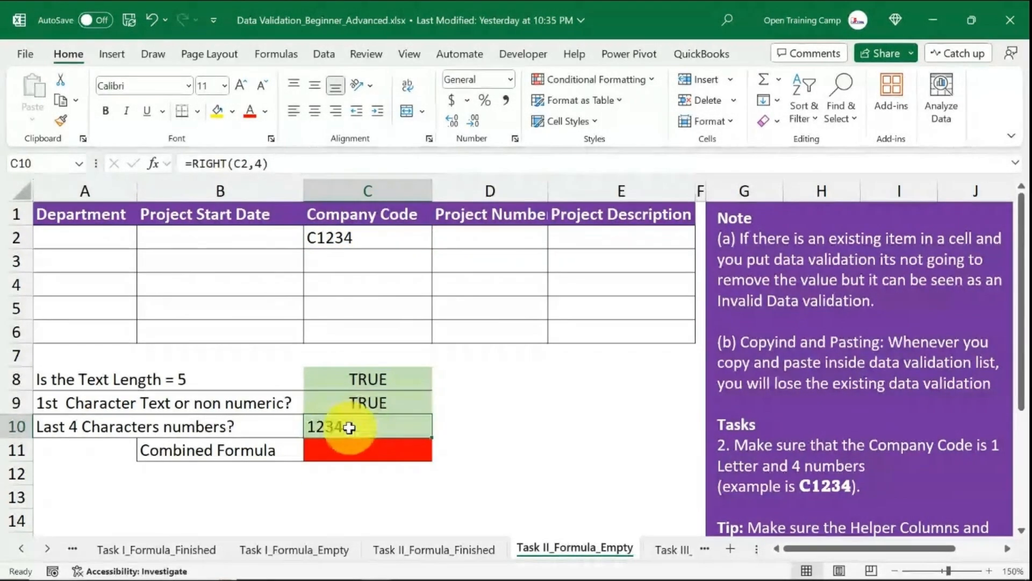
pyautogui.doubleClick(385, 423)
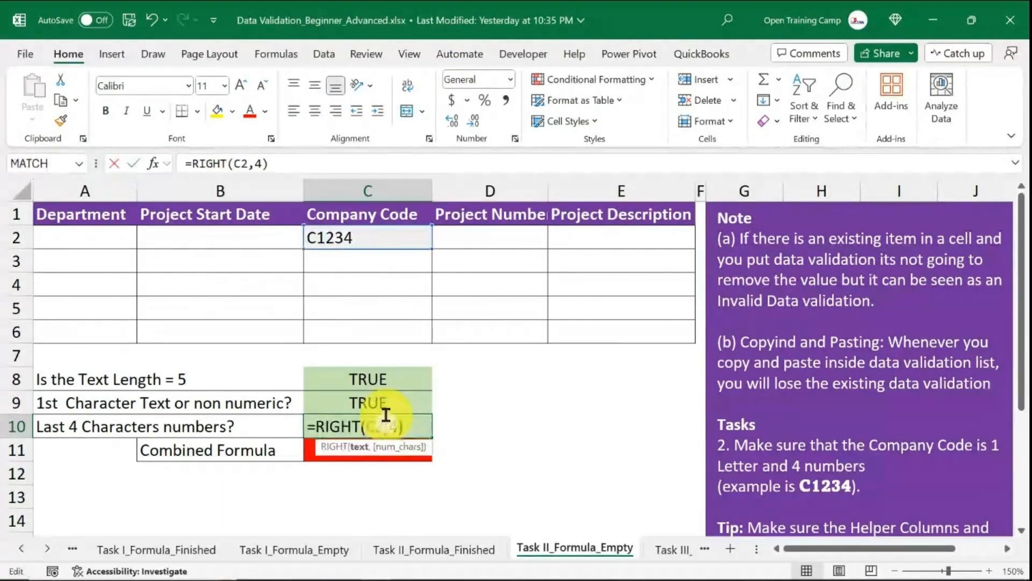
pyautogui.click(318, 433)
pyautogui.write('va')
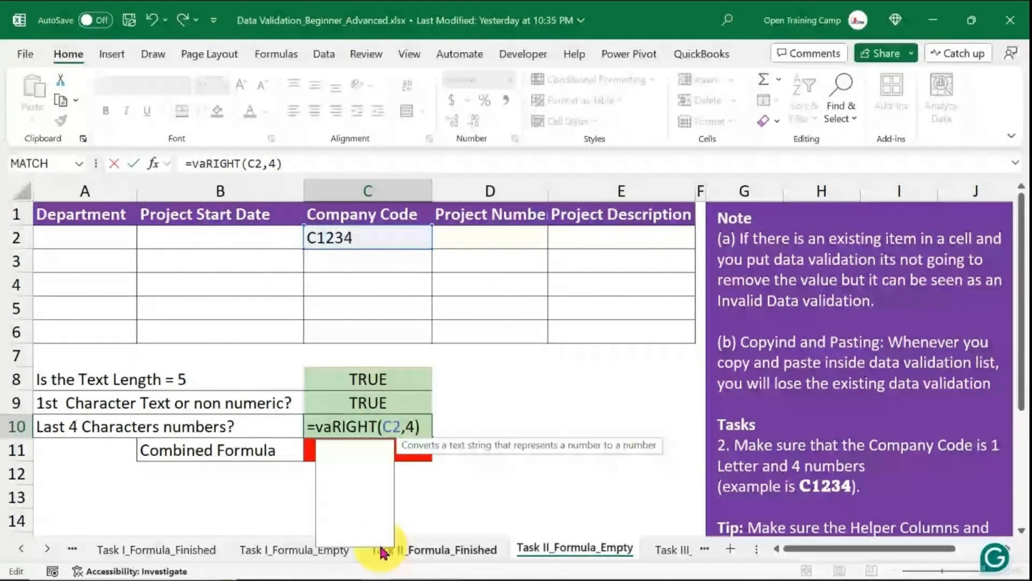
pyautogui.press('Tab')
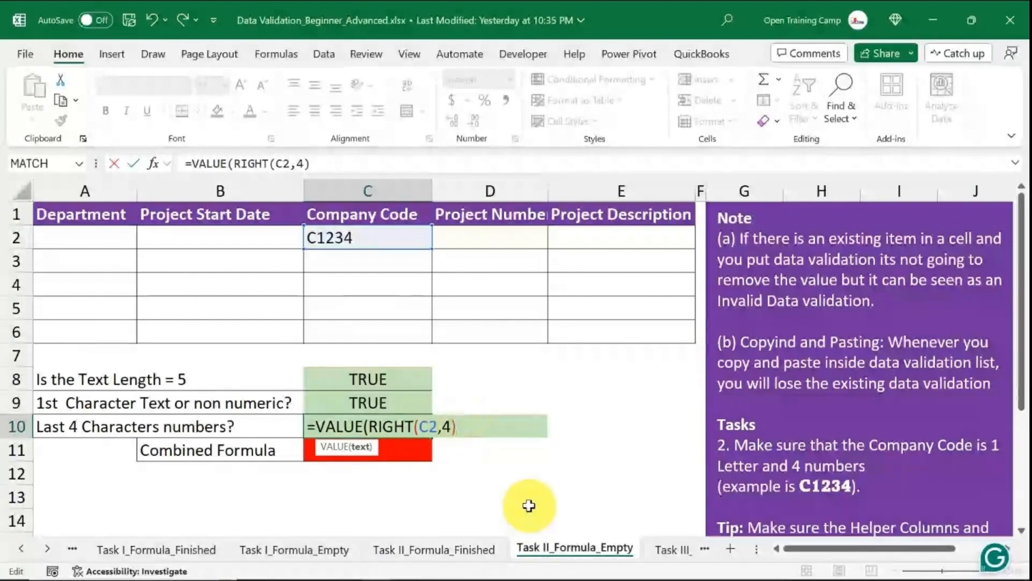
pyautogui.write(')')
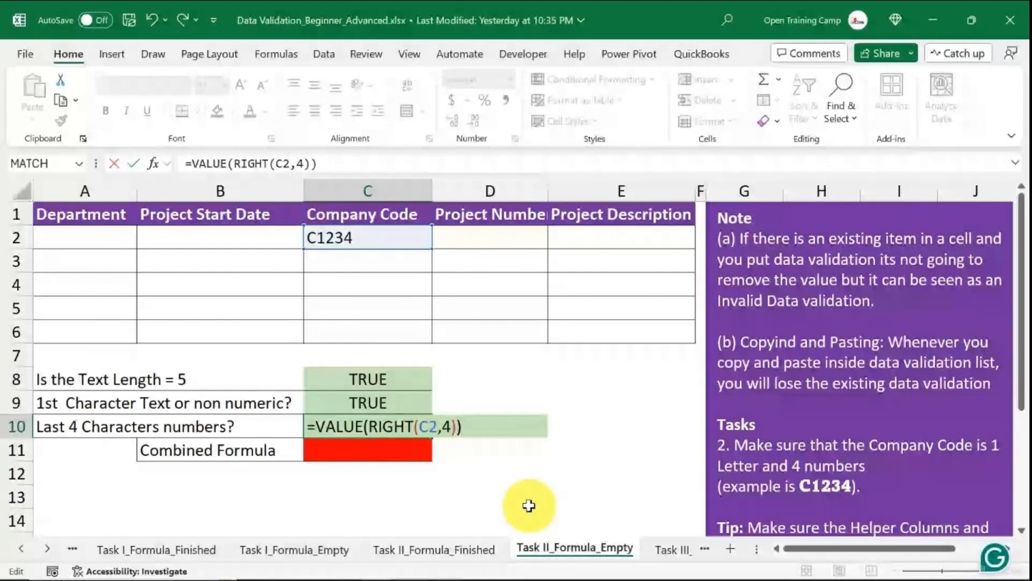
pyautogui.press('Return')
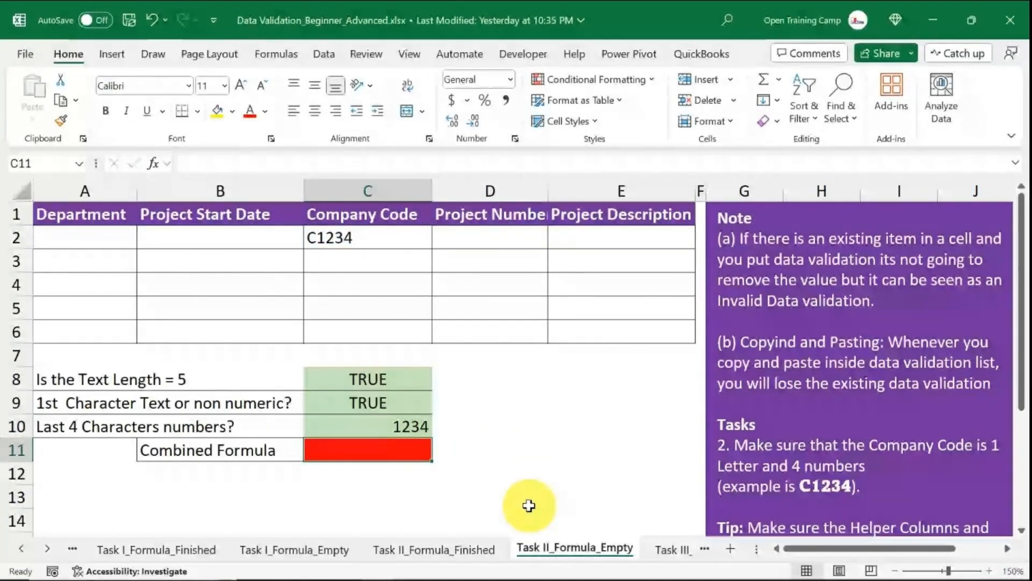
# Wrap the C10 formula in ISNUMBER so it reads =ISNUMBER(VALUE(RIGHT(C2,4))).
pyautogui.click(366, 425)
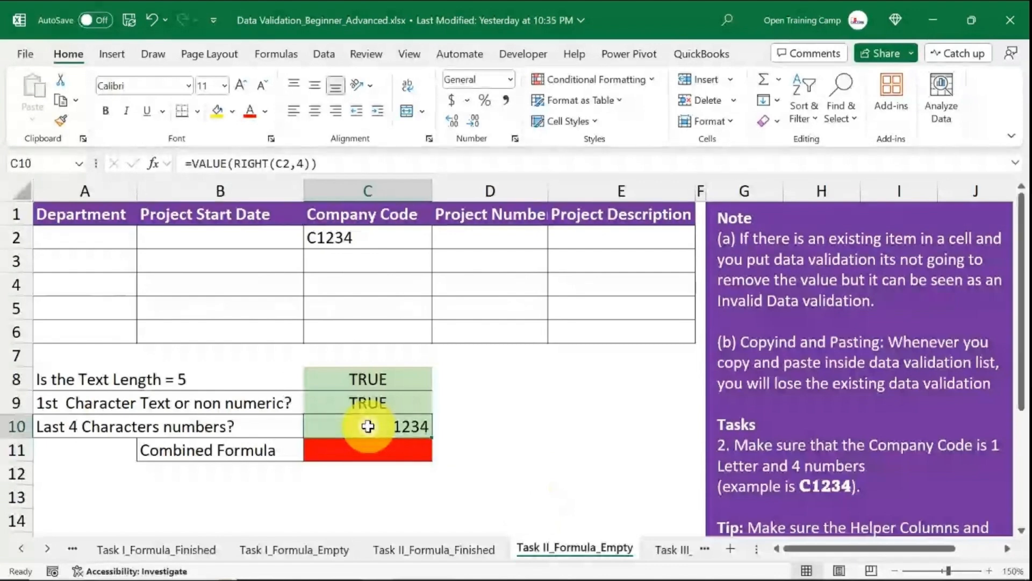
pyautogui.click(193, 161)
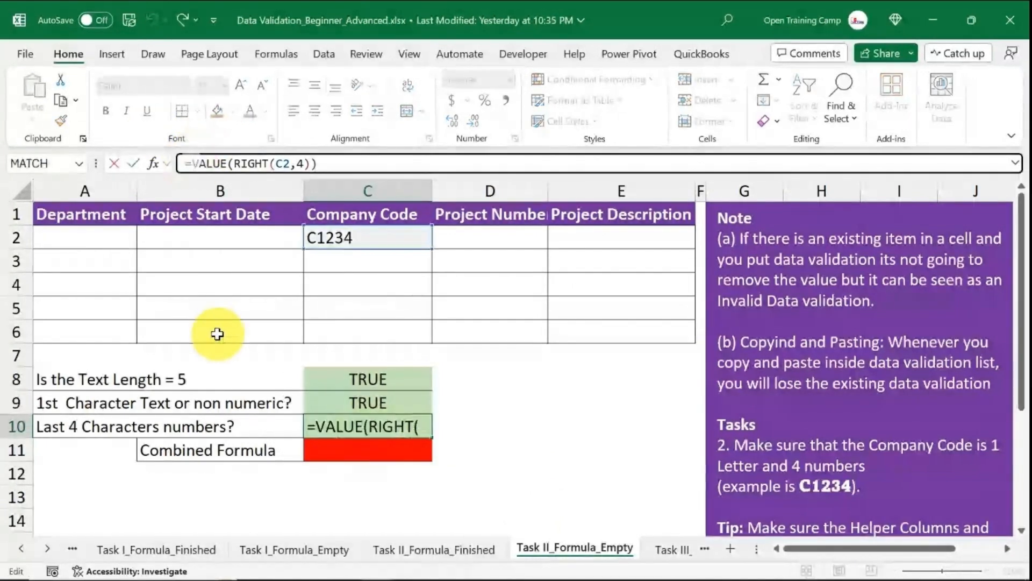
pyautogui.write('isnu')
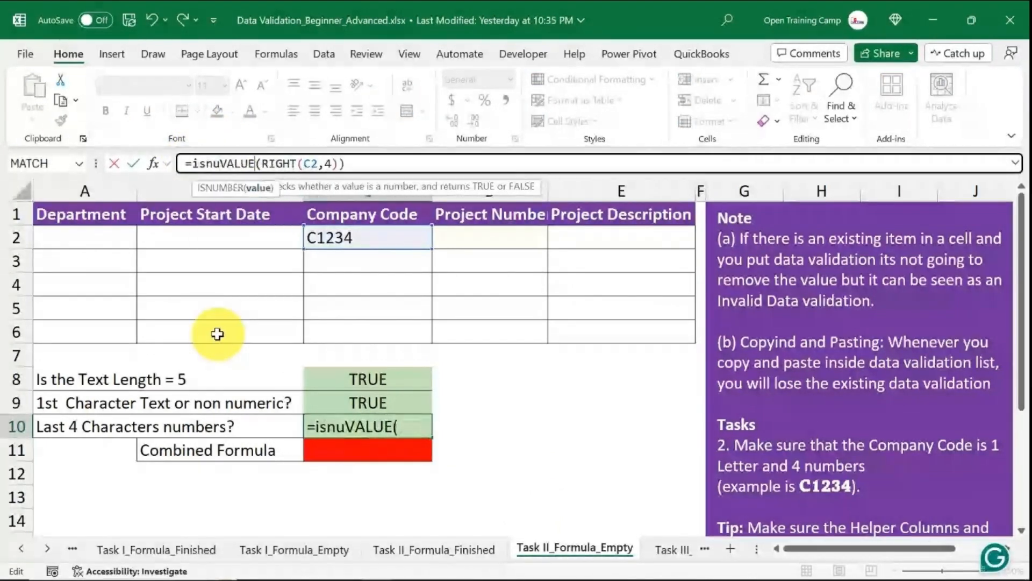
pyautogui.press('Tab')
pyautogui.moveTo(395, 163); pyautogui.dragTo(255, 152)
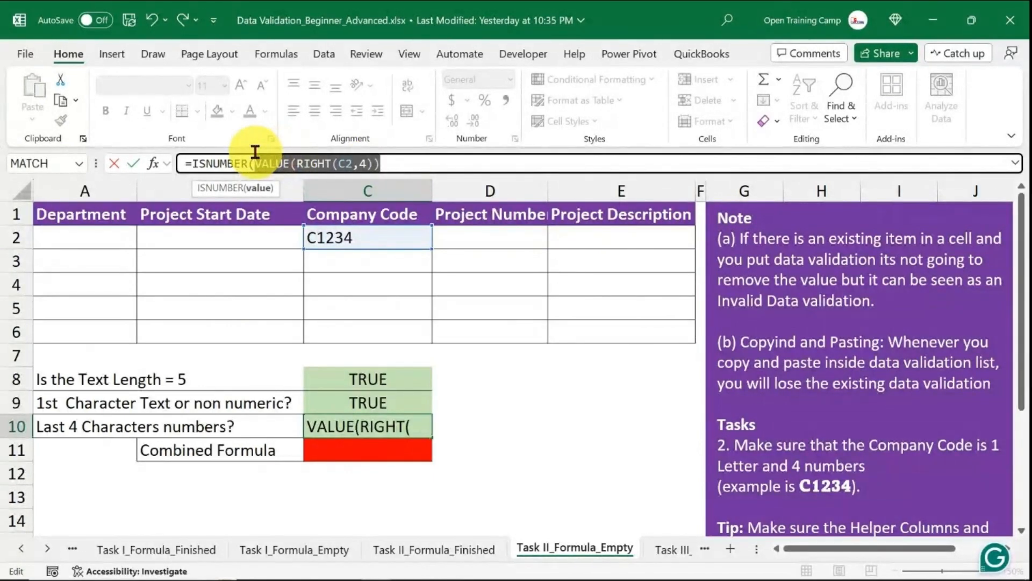
pyautogui.click(403, 160)
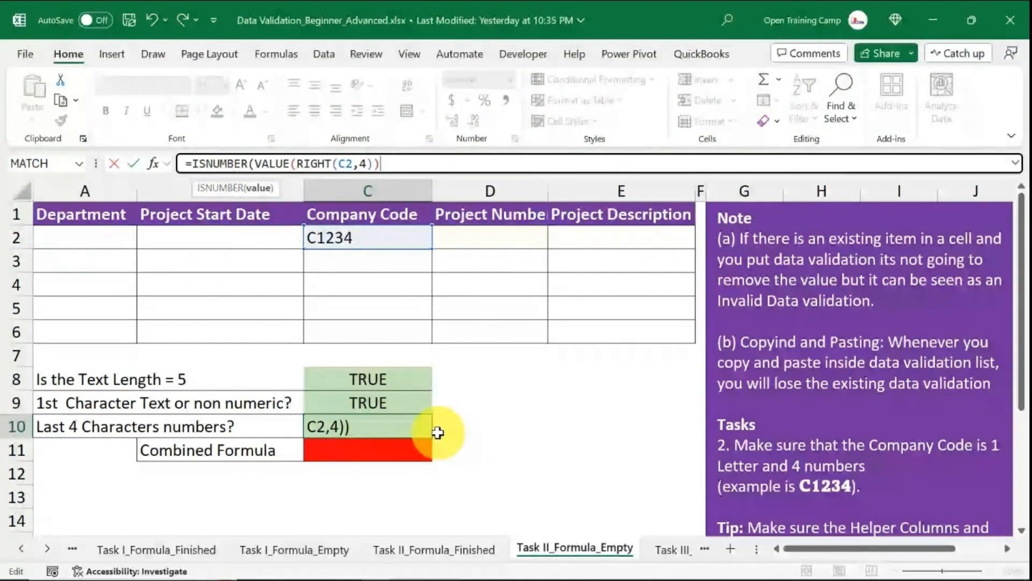
pyautogui.press('Return')
pyautogui.click(520, 435)
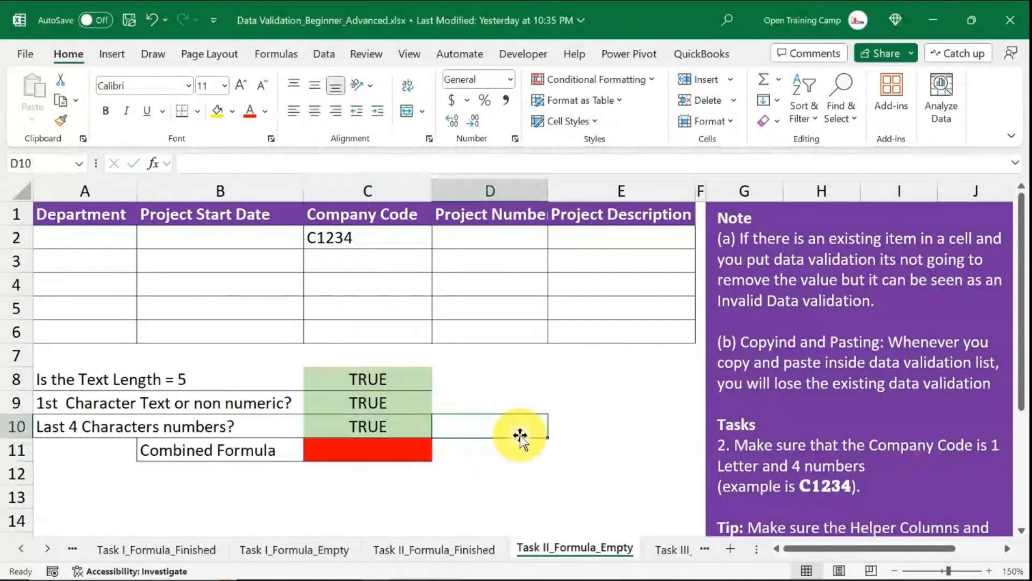
# Change the company code in C2 to C123H to test the last-four-numbers check.
pyautogui.click(364, 426)
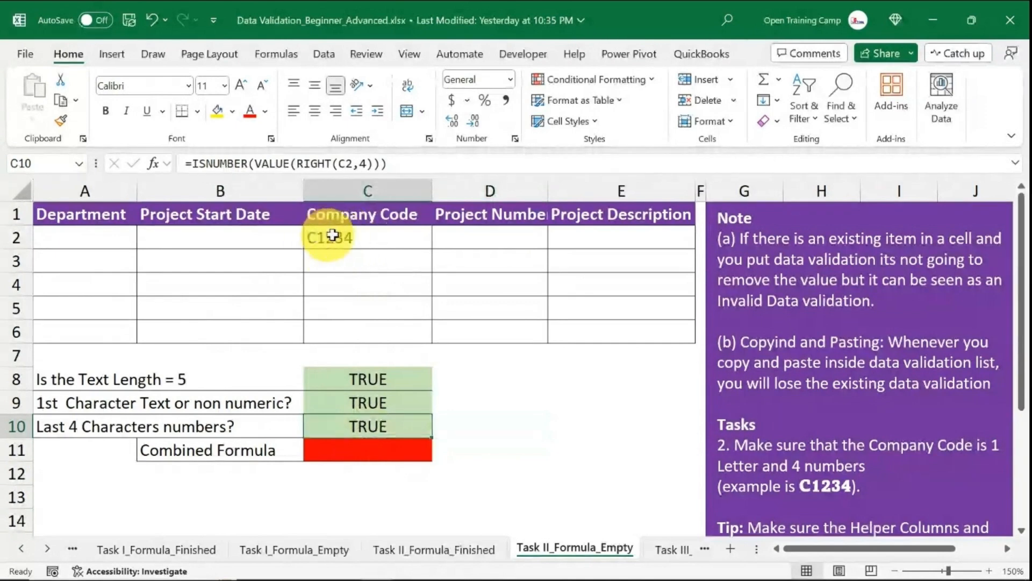
pyautogui.doubleClick(340, 235)
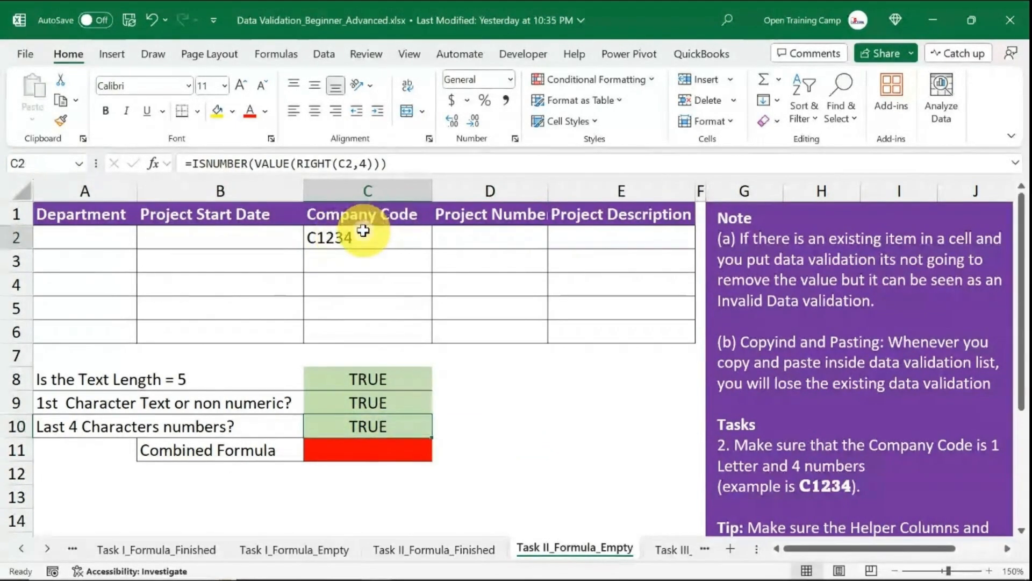
pyautogui.press('BackSpace')
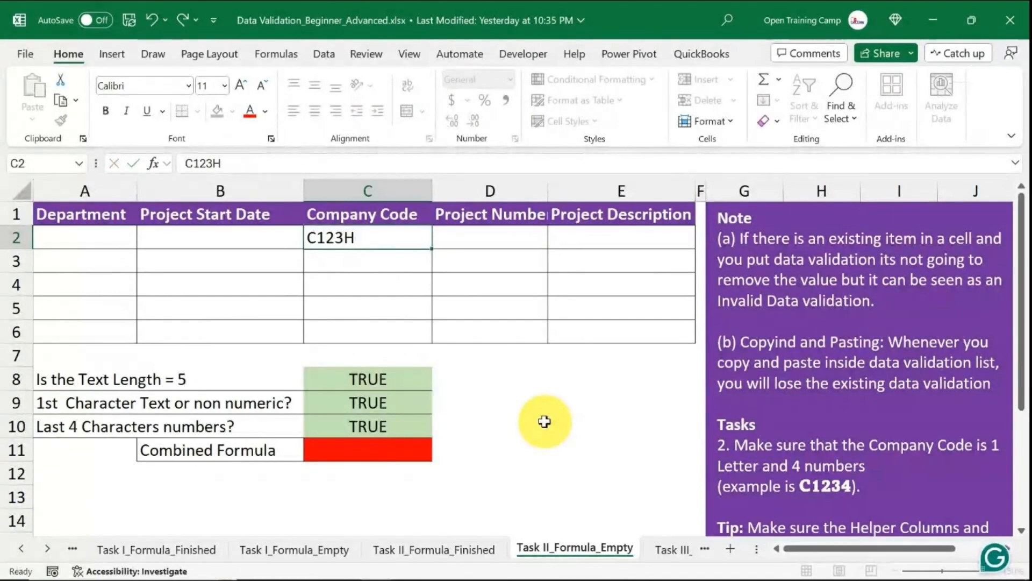
pyautogui.press('Return')
pyautogui.click(541, 420)
pyautogui.click(366, 426)
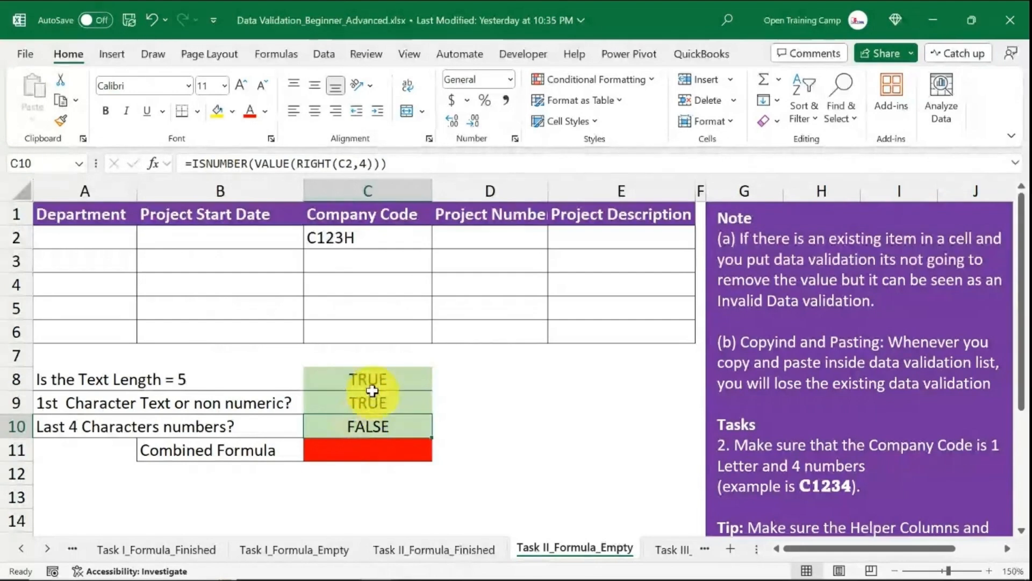
# Review the three helper check cells in C8:C10 against the company code cells C2:C6.
pyautogui.moveTo(369, 377); pyautogui.dragTo(367, 428)
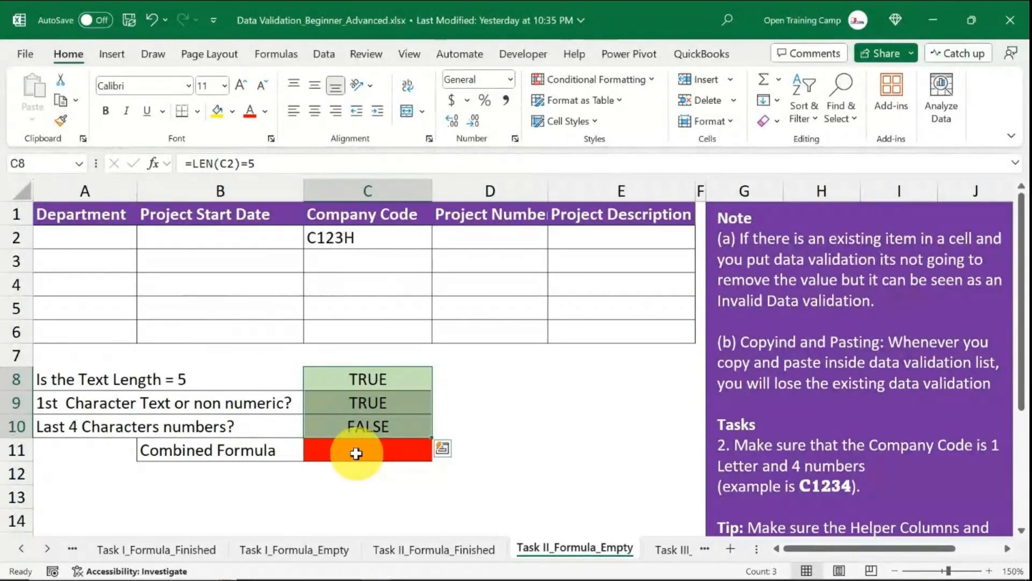
pyautogui.click(537, 402)
pyautogui.moveTo(369, 380); pyautogui.dragTo(375, 422)
pyautogui.moveTo(374, 237); pyautogui.dragTo(379, 335)
pyautogui.click(493, 383)
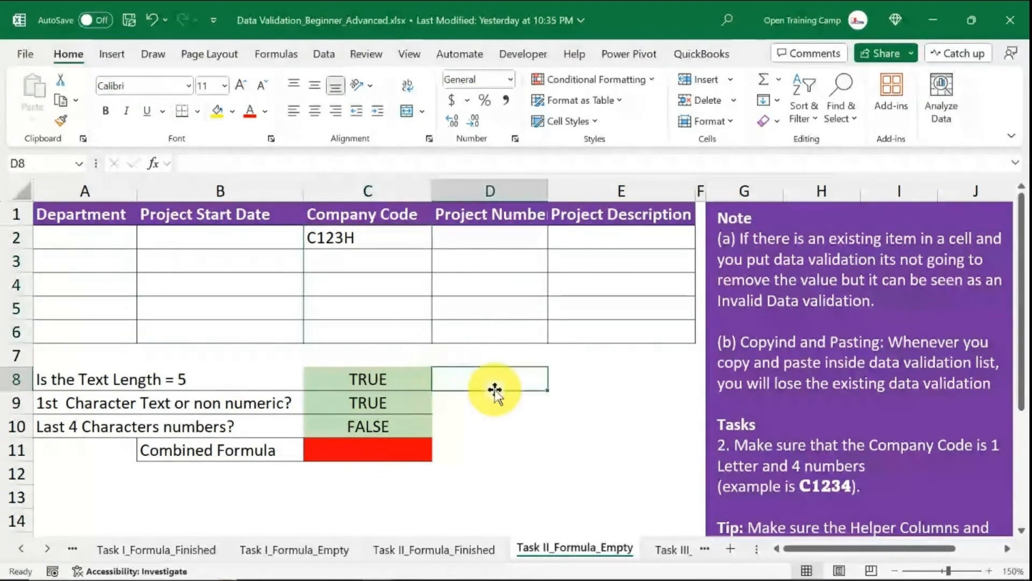
pyautogui.moveTo(369, 377); pyautogui.dragTo(369, 417)
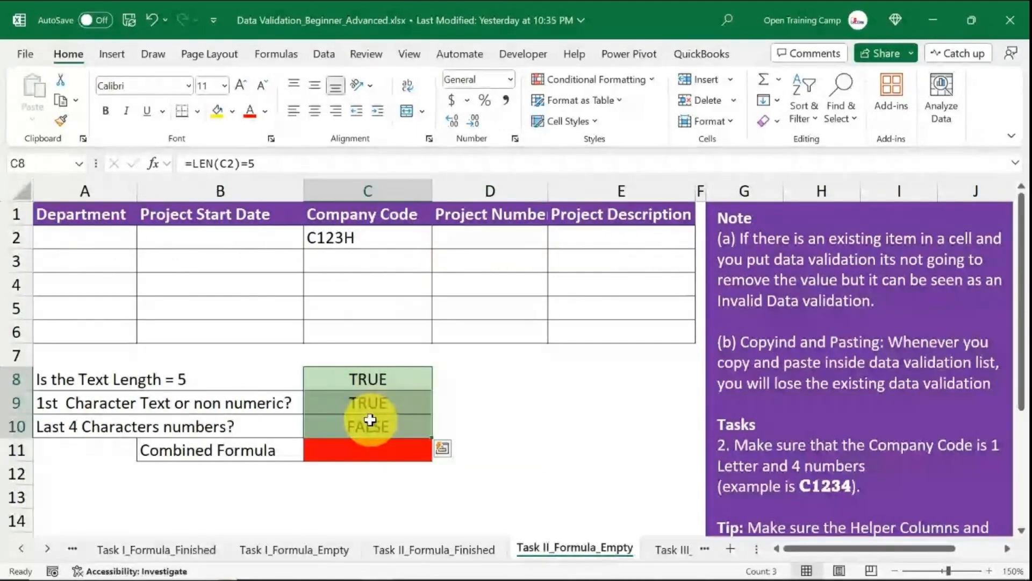
pyautogui.moveTo(374, 236); pyautogui.dragTo(373, 338)
pyautogui.click(592, 417)
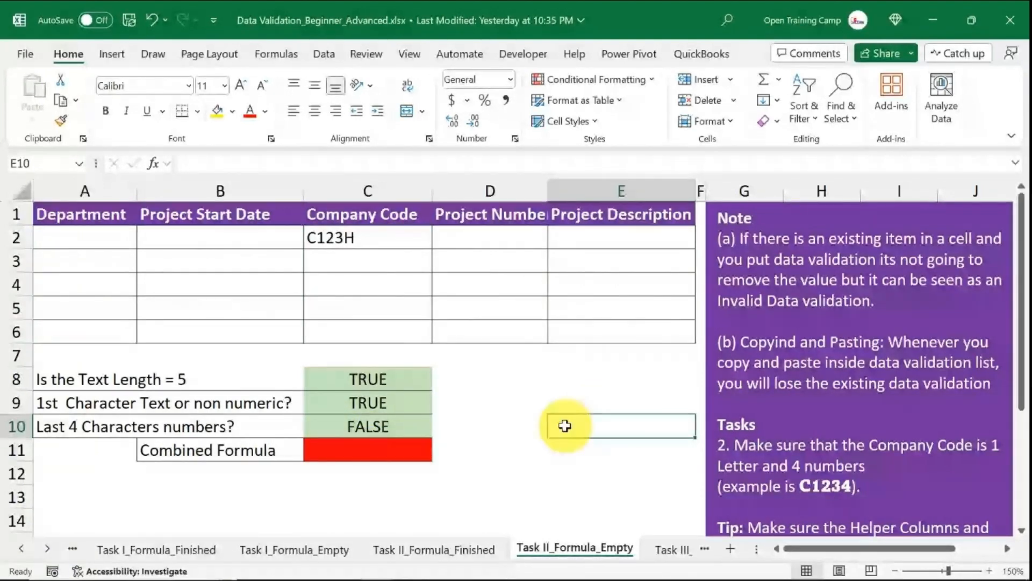
pyautogui.moveTo(385, 375); pyautogui.dragTo(382, 422)
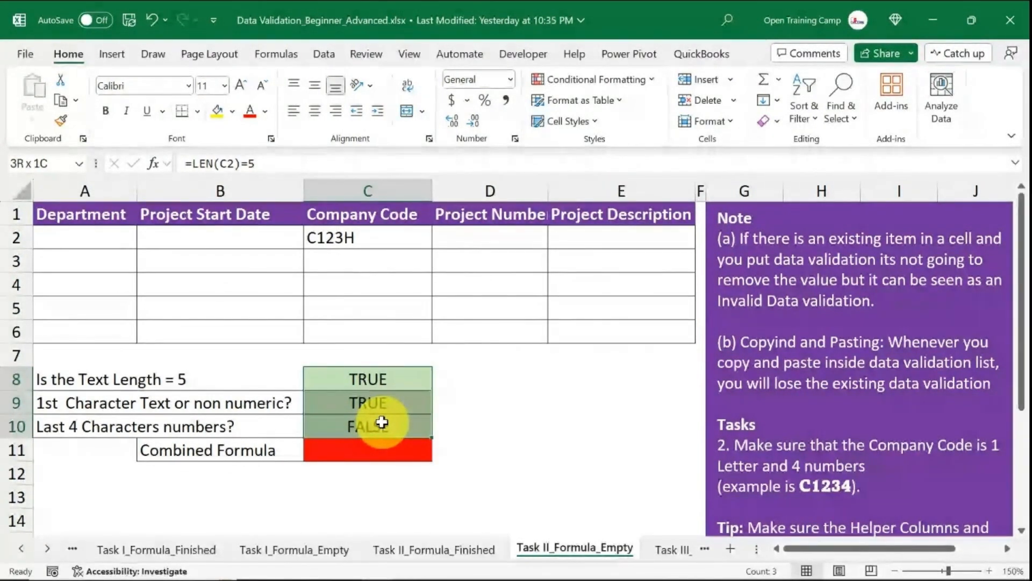
pyautogui.moveTo(381, 422); pyautogui.dragTo(382, 422)
pyautogui.click(371, 451)
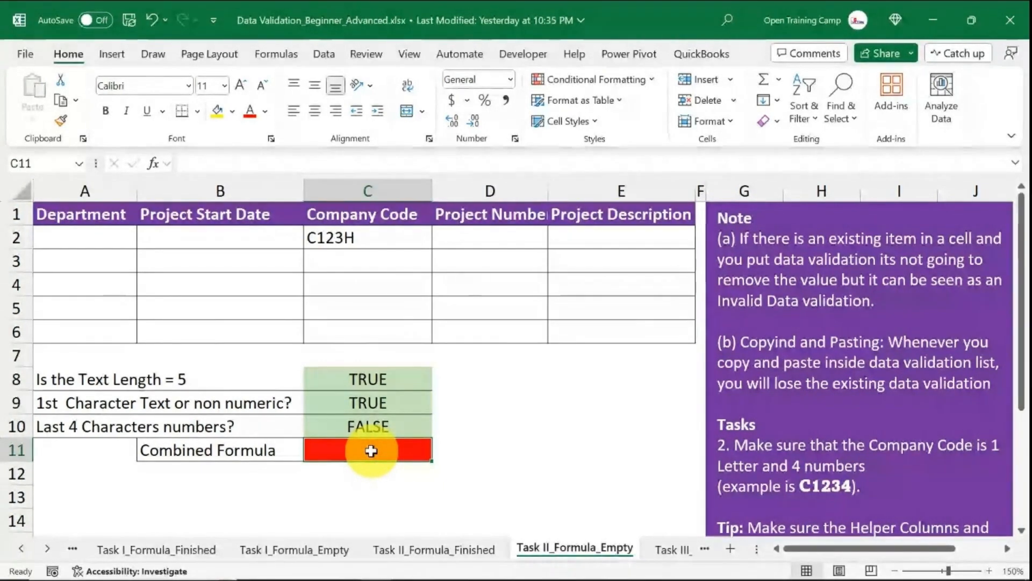
pyautogui.moveTo(387, 376); pyautogui.dragTo(386, 427)
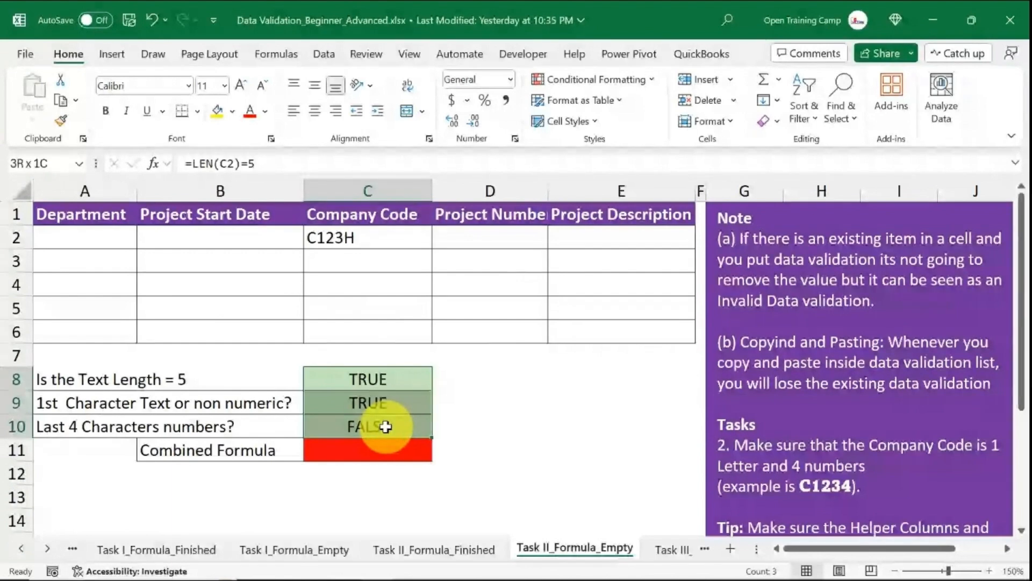
pyautogui.moveTo(386, 426); pyautogui.dragTo(386, 426)
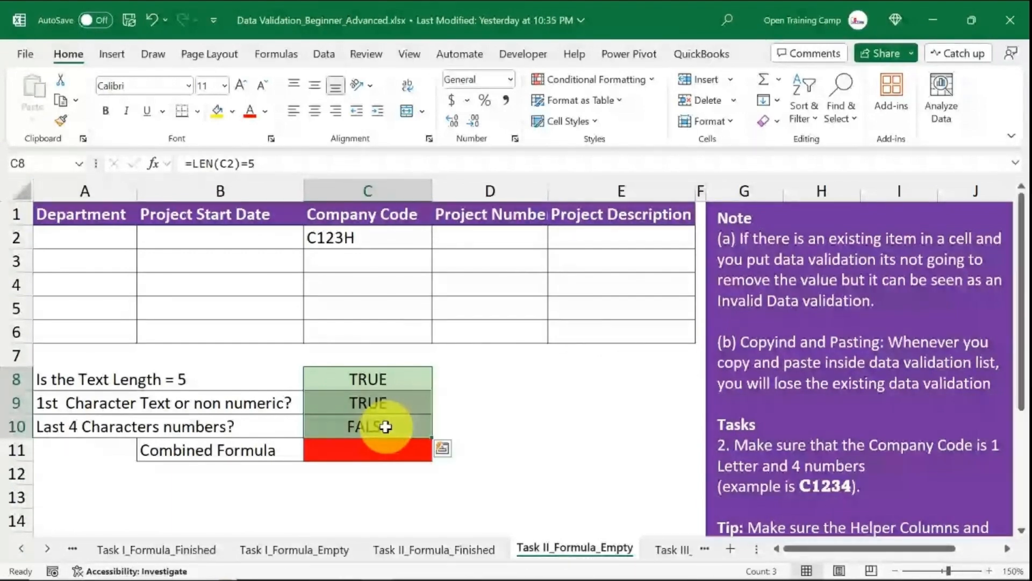
pyautogui.click(492, 420)
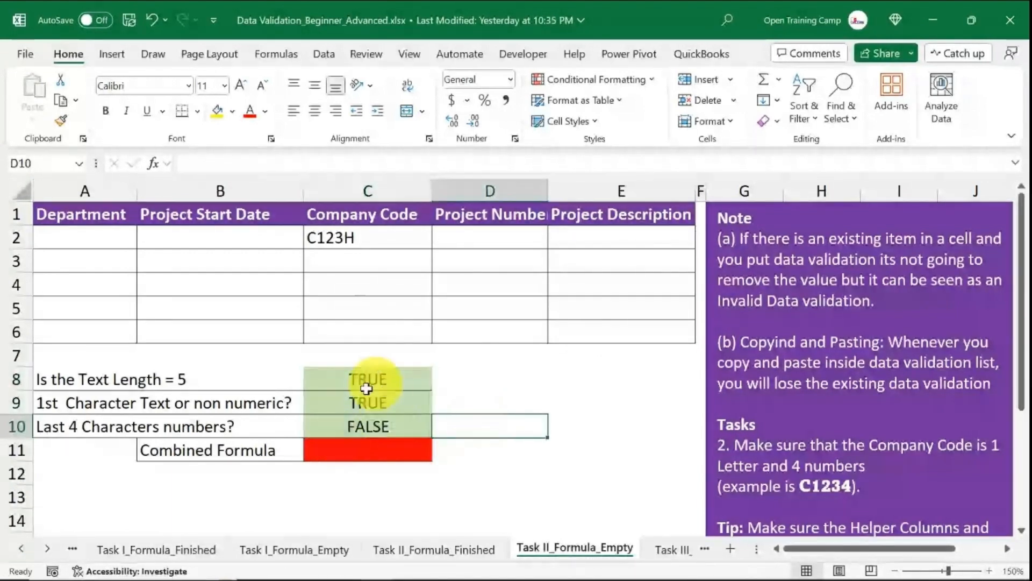
pyautogui.moveTo(376, 377); pyautogui.dragTo(374, 421)
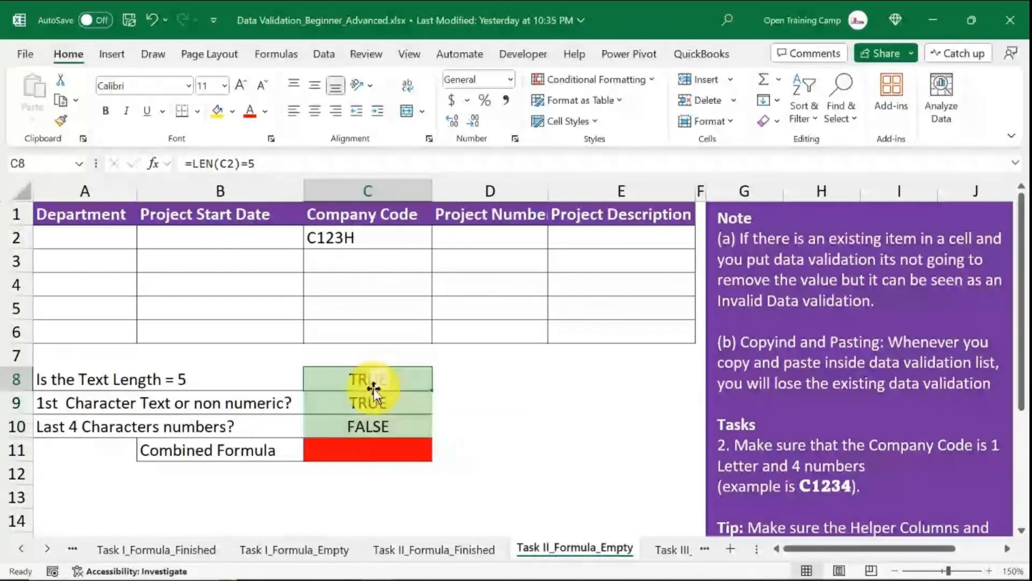
pyautogui.click(373, 411)
pyautogui.click(369, 428)
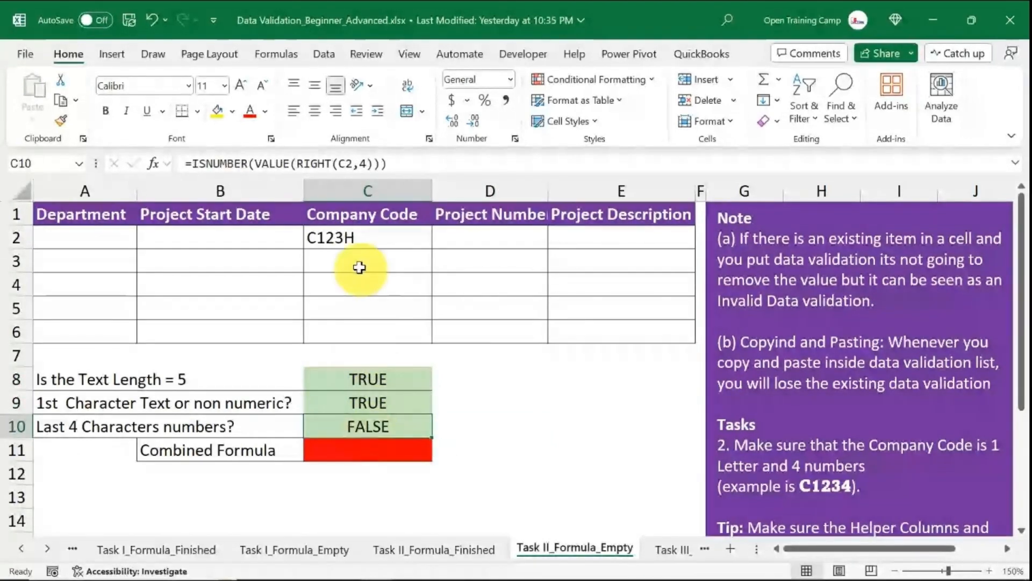
pyautogui.moveTo(363, 239); pyautogui.dragTo(360, 332)
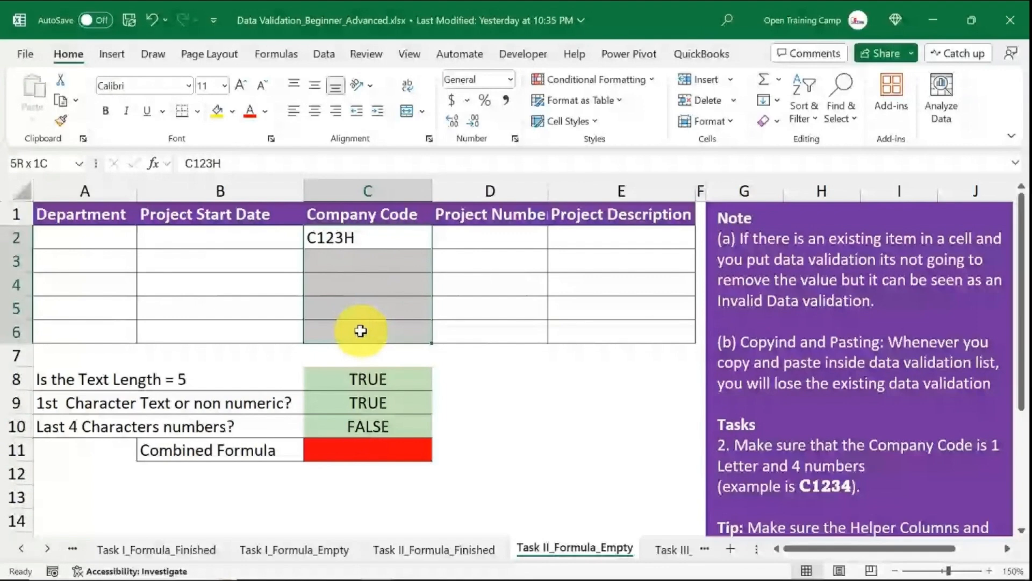
pyautogui.click(373, 424)
pyautogui.moveTo(375, 379); pyautogui.dragTo(366, 426)
pyautogui.click(380, 403)
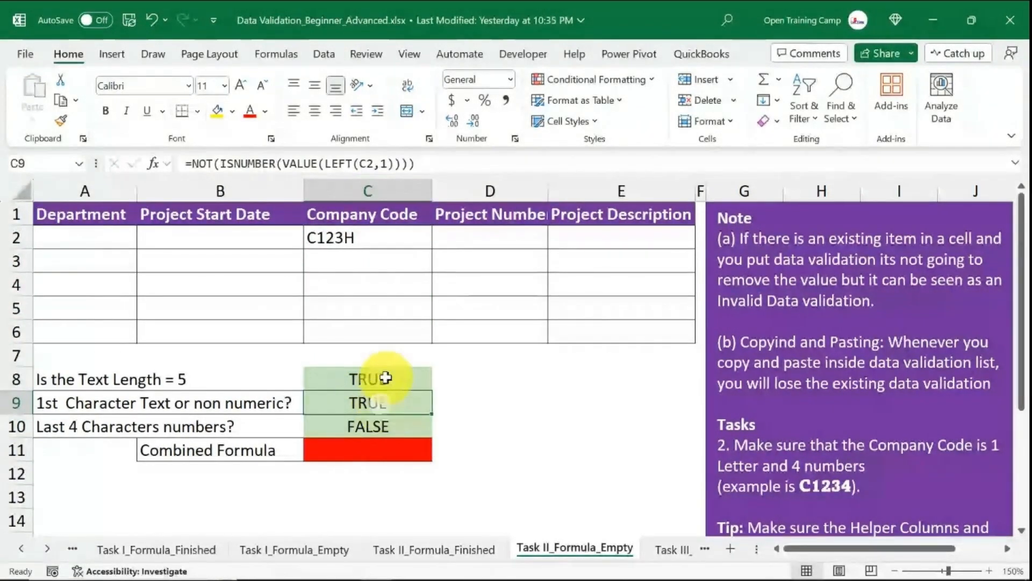
pyautogui.click(392, 380)
pyautogui.moveTo(381, 244); pyautogui.dragTo(373, 328)
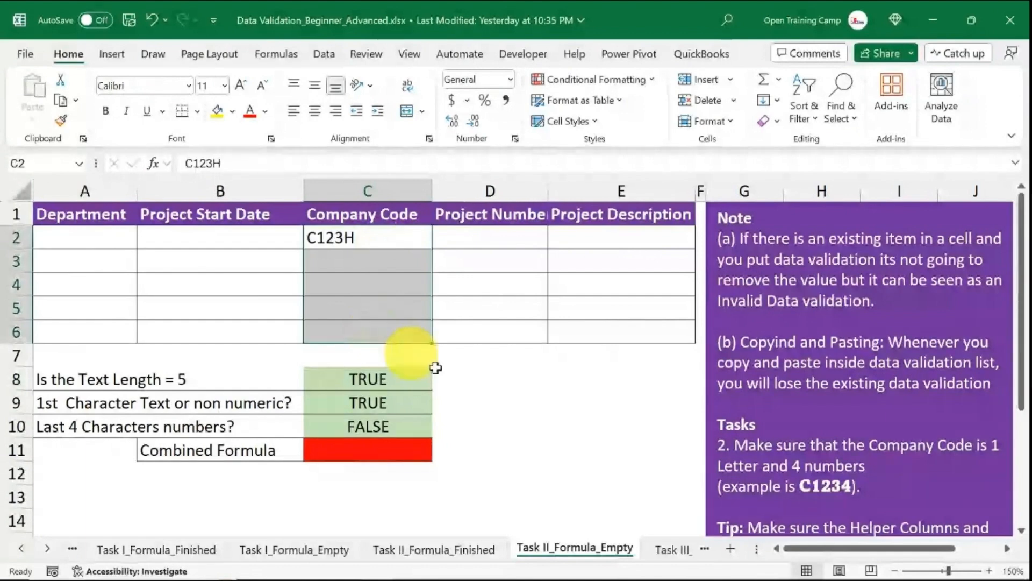
pyautogui.click(436, 428)
# Try to build an AND formula in C11 from LEFT(C2,1) checks, then delete the entry.
pyautogui.click(429, 457)
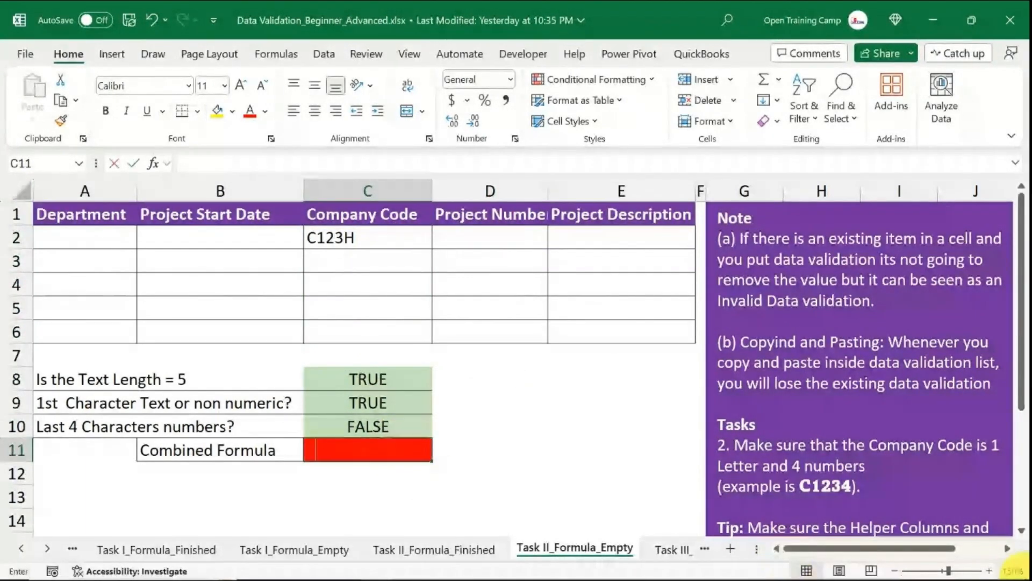
pyautogui.write('=and')
pyautogui.press('Tab')
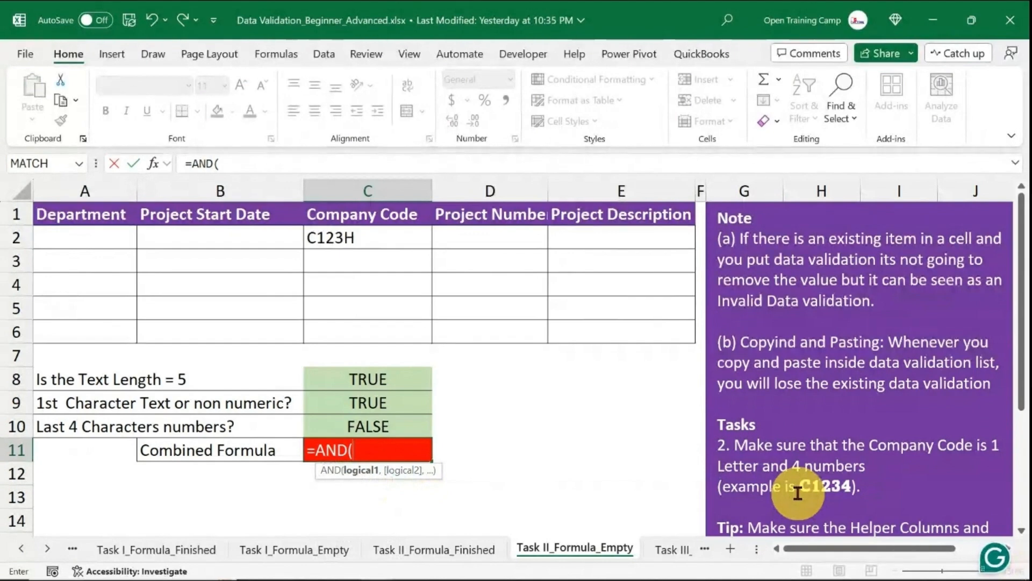
pyautogui.write('left')
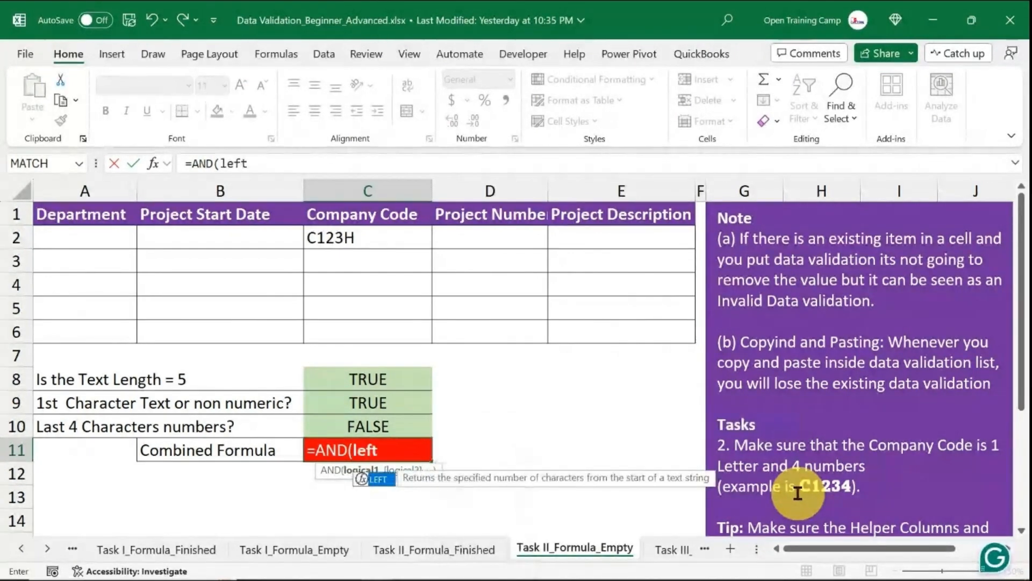
pyautogui.press('Tab')
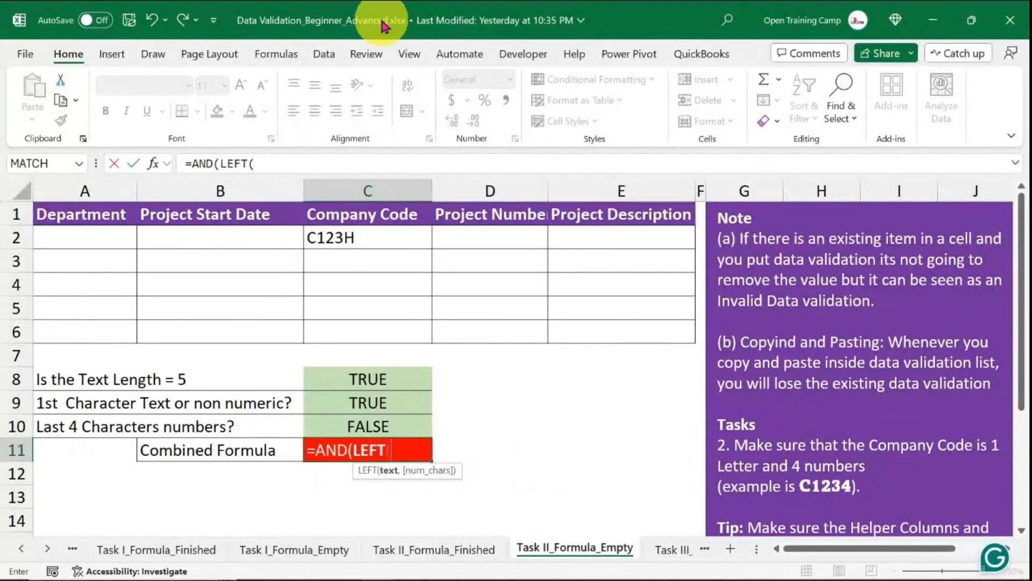
pyautogui.click(352, 238)
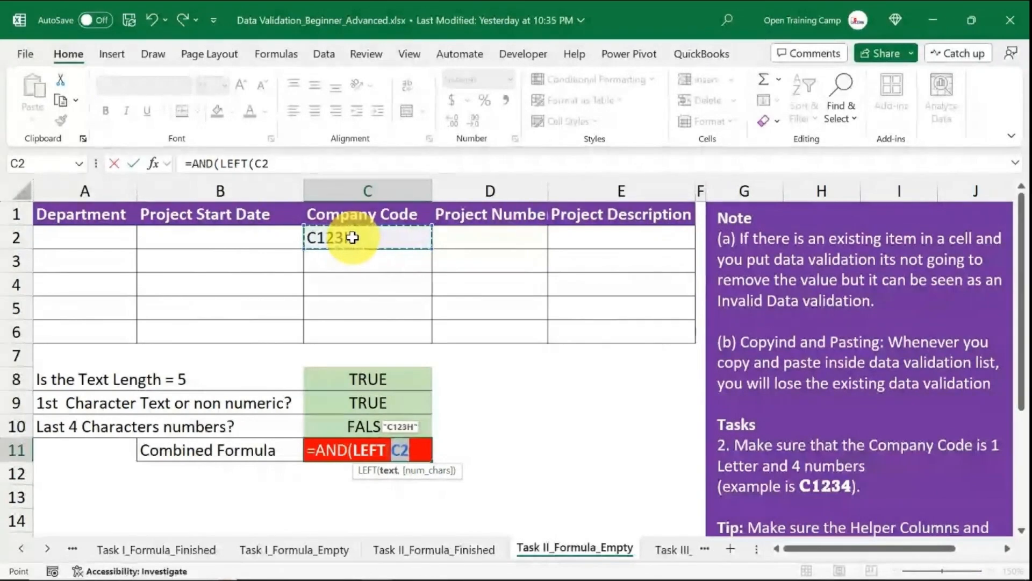
pyautogui.write(',1')
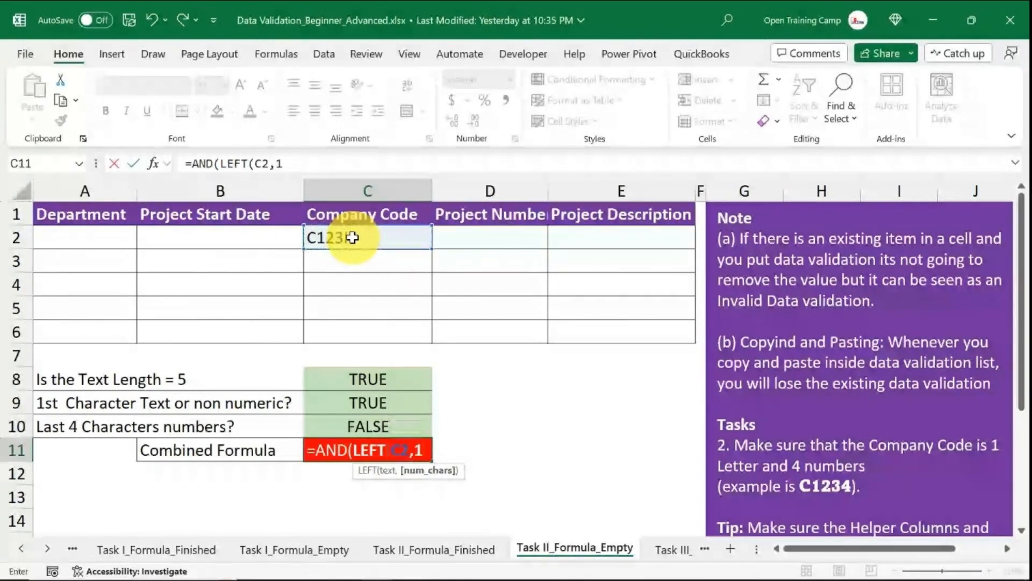
pyautogui.write(')')
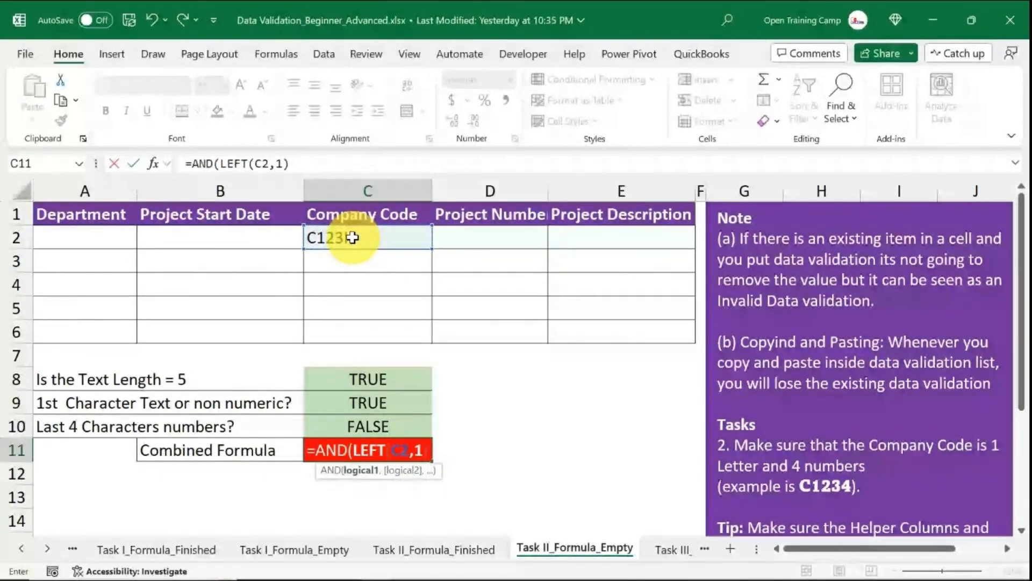
pyautogui.write('=')
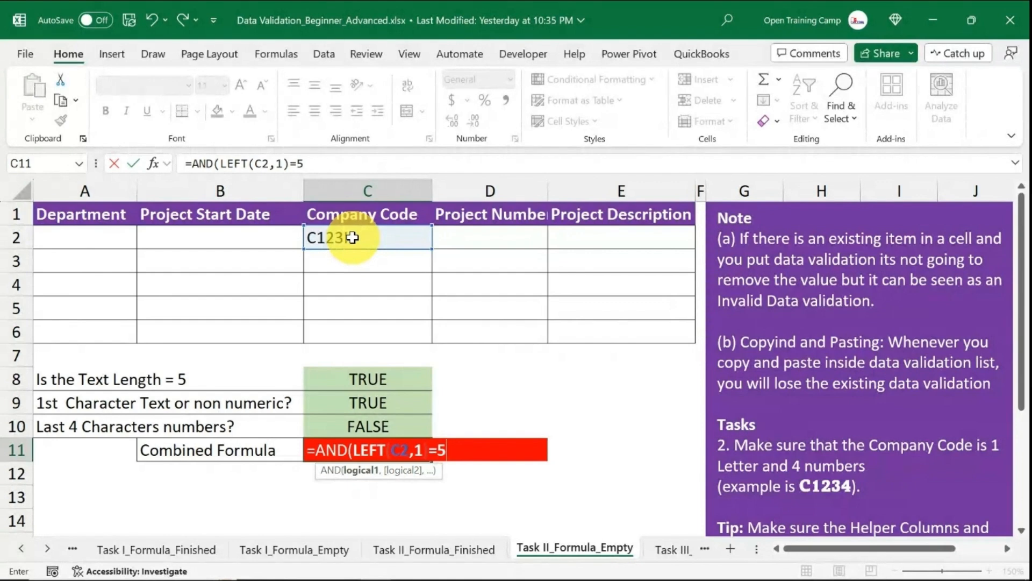
pyautogui.write('5,')
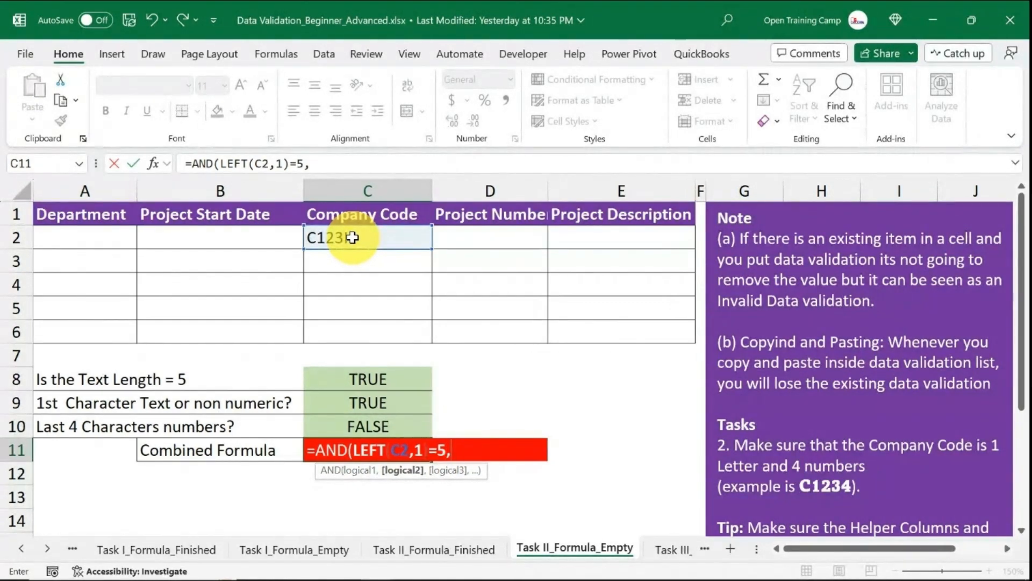
pyautogui.write('left')
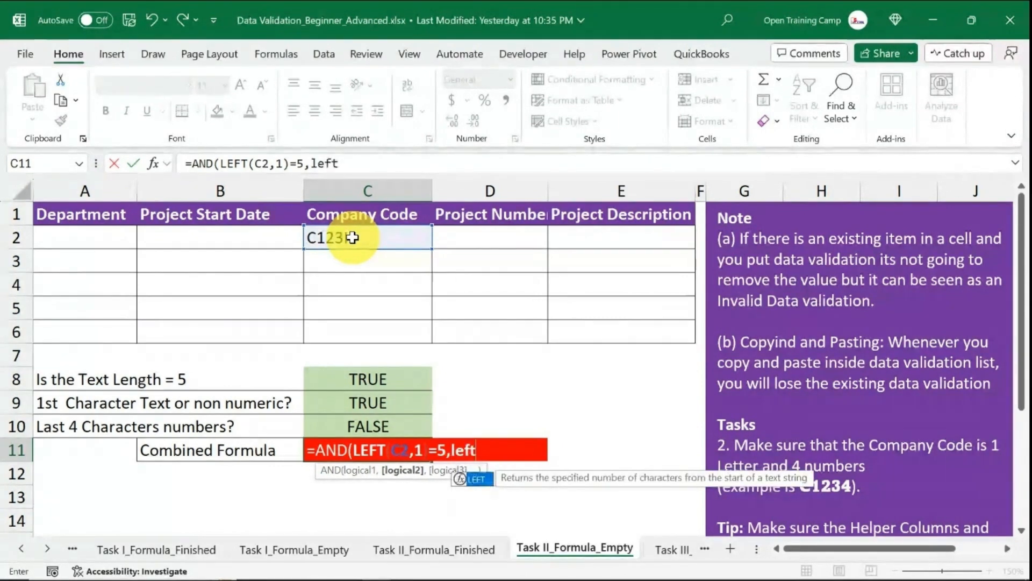
pyautogui.press('Tab')
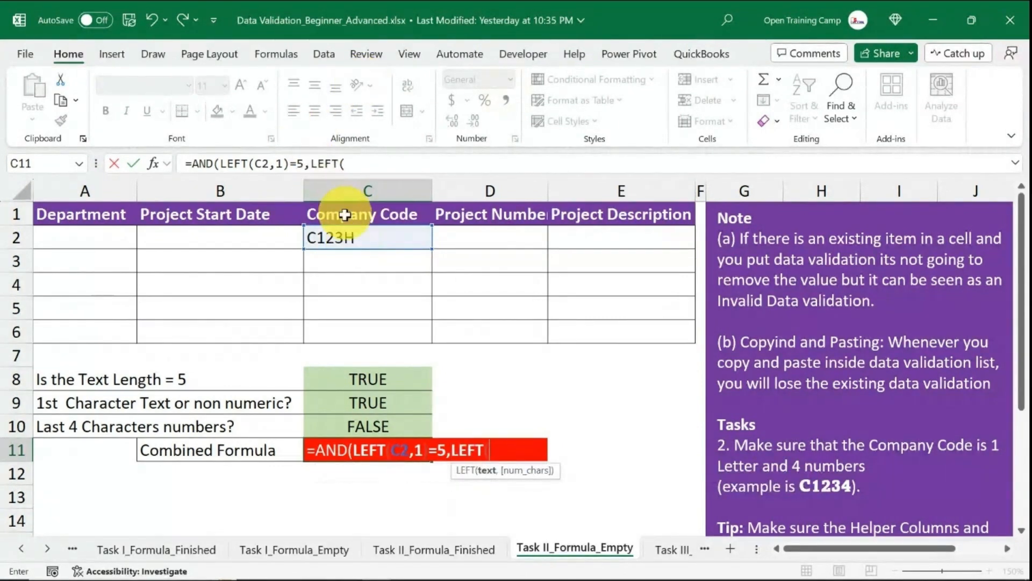
pyautogui.click(349, 236)
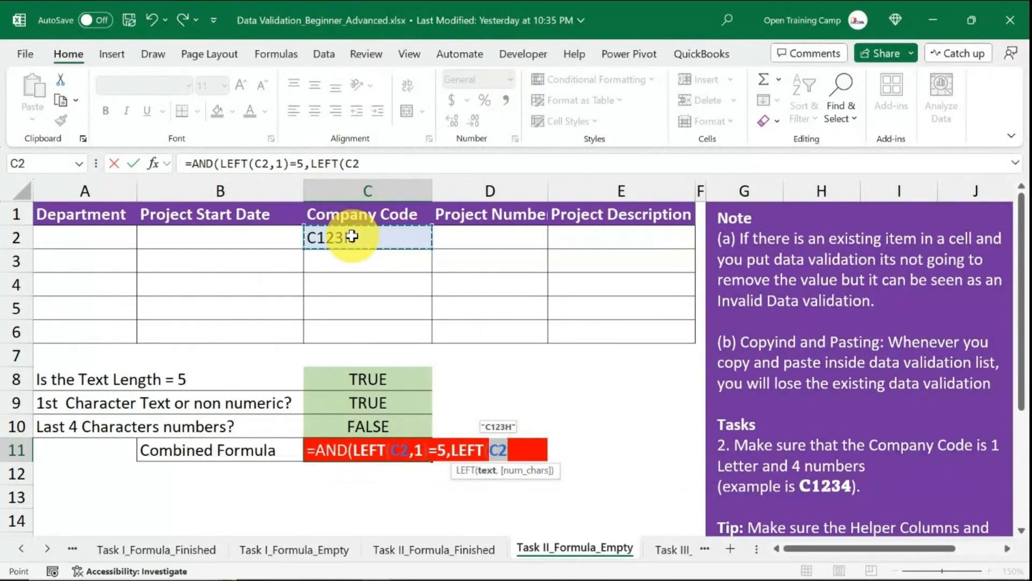
pyautogui.write(',')
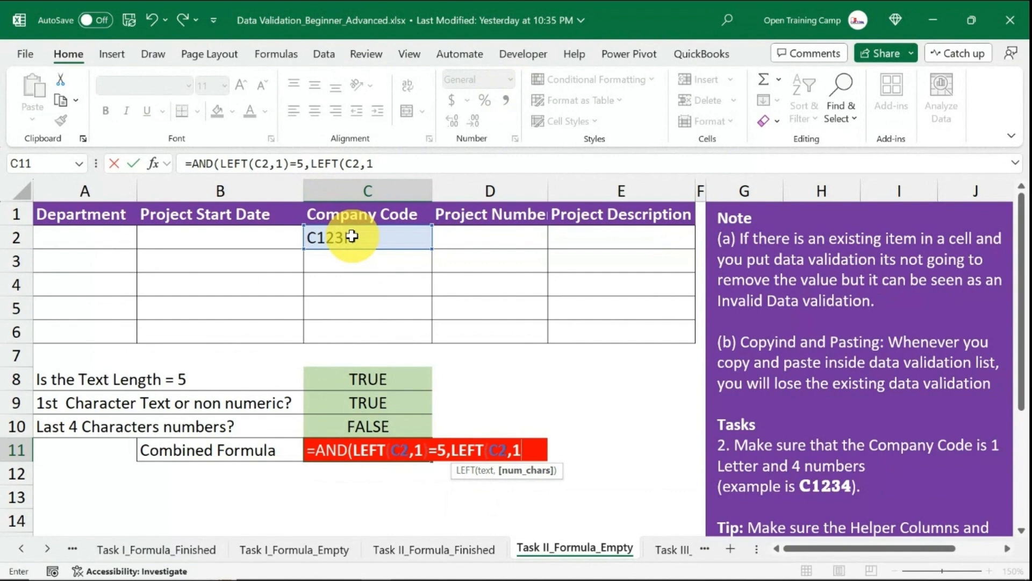
pyautogui.write('1)')
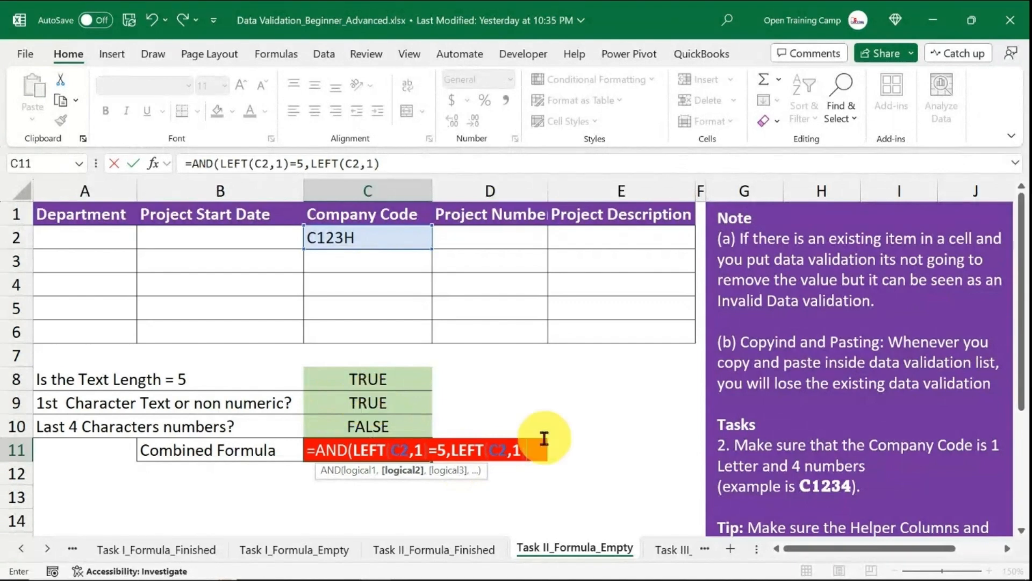
pyautogui.moveTo(532, 450); pyautogui.dragTo(290, 456)
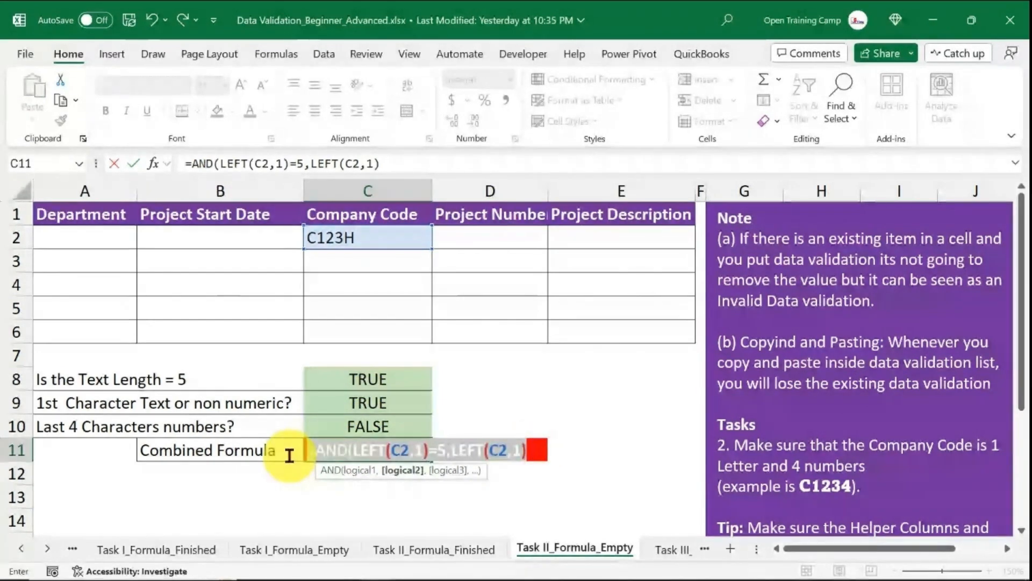
pyautogui.press('BackSpace')
pyautogui.click(640, 431)
pyautogui.click(490, 497)
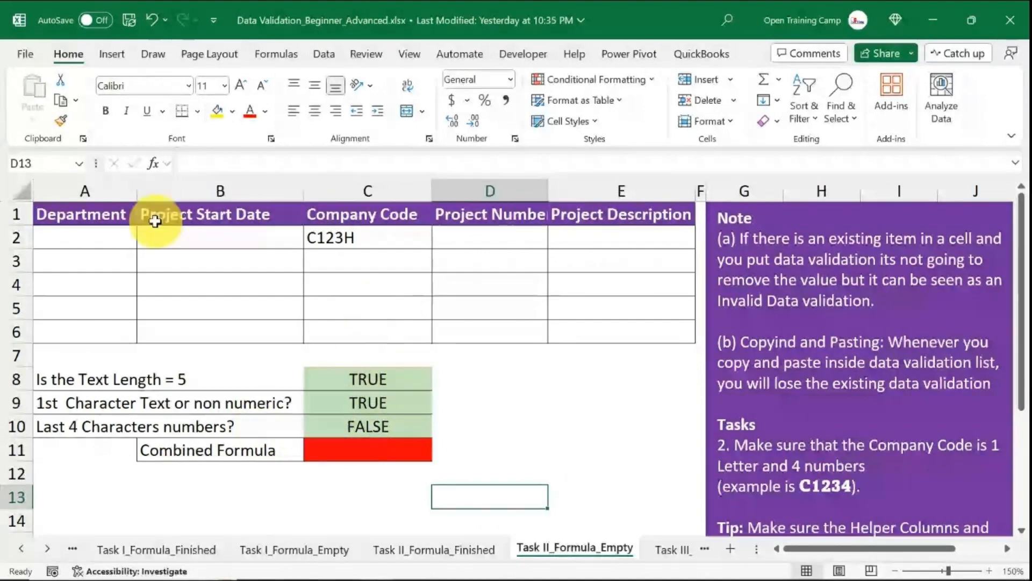
# Copy the C8 formula text =LEN(C2)=5 into the Clipboard pane to collect the helper formulas.
pyautogui.click(368, 378)
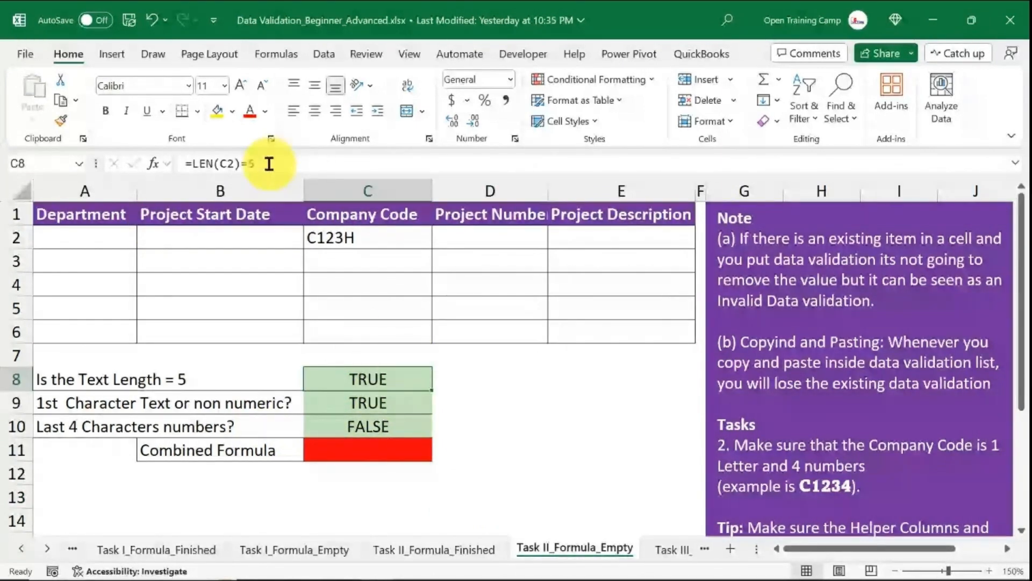
pyautogui.moveTo(269, 163); pyautogui.dragTo(135, 157)
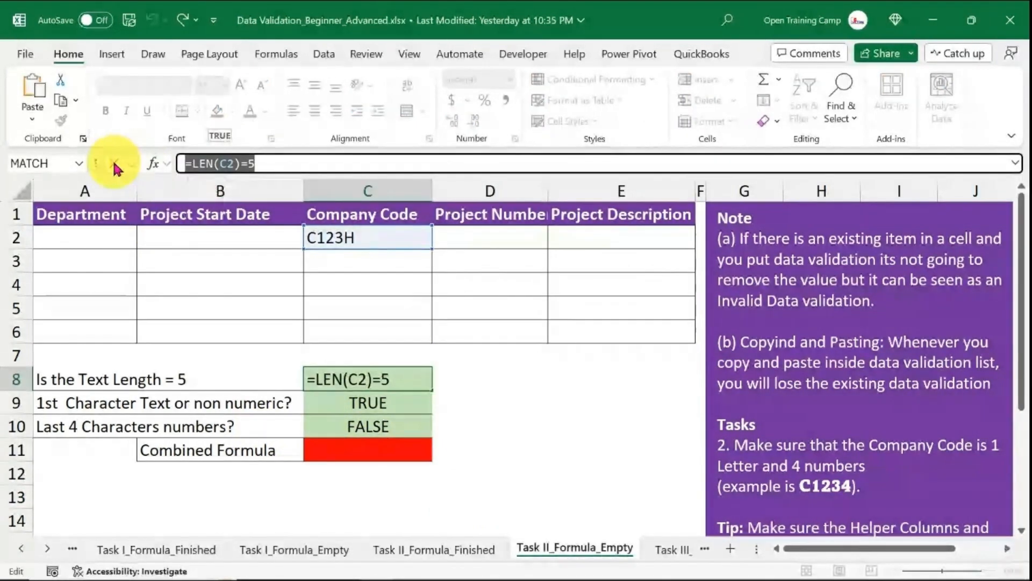
pyautogui.click(114, 163)
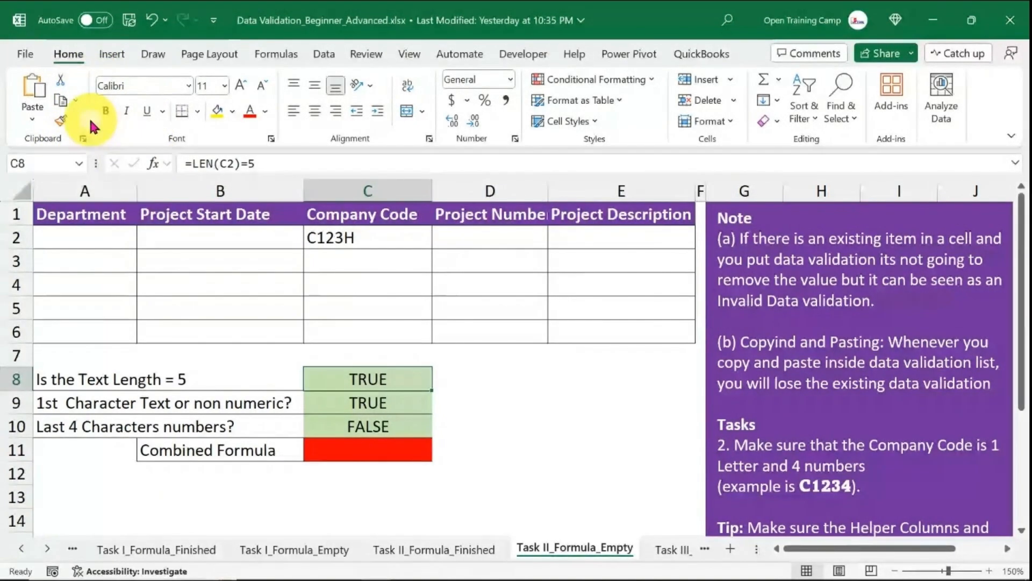
pyautogui.click(83, 139)
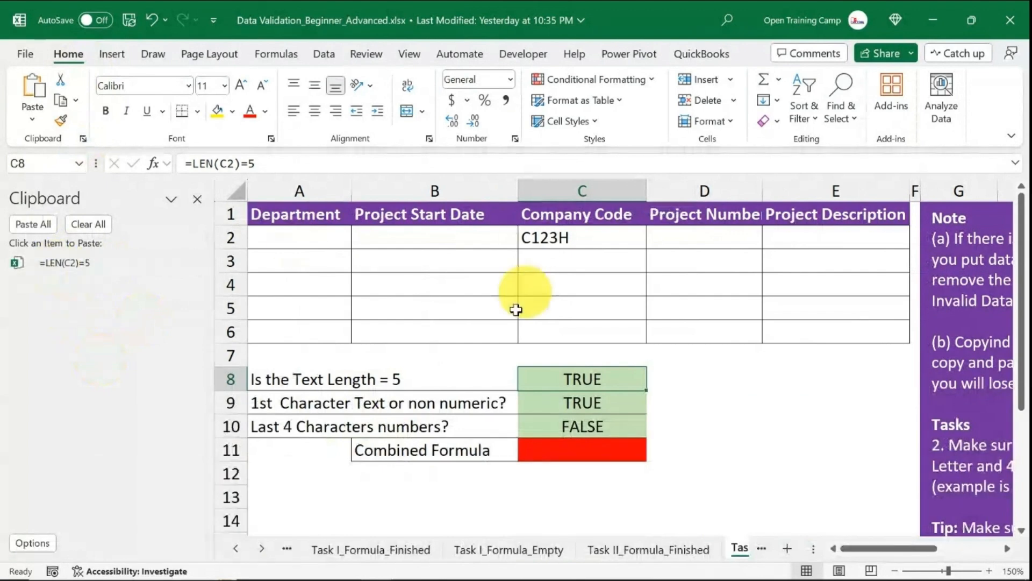
pyautogui.click(586, 404)
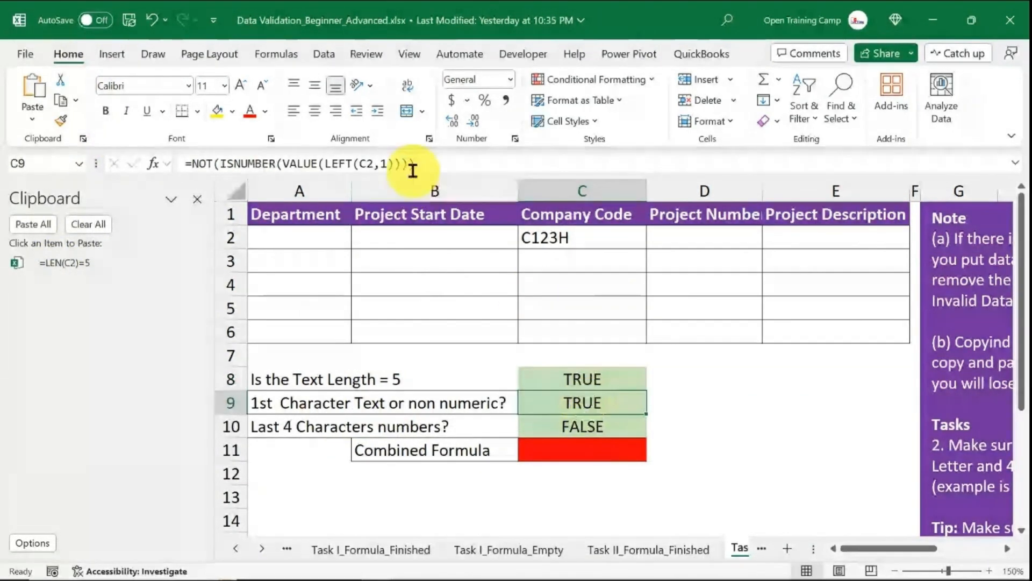
# Copy the C9 and C10 helper formula texts into the Clipboard pane.
pyautogui.moveTo(454, 162); pyautogui.dragTo(151, 157)
pyautogui.hotkey('ctrl', 'c')
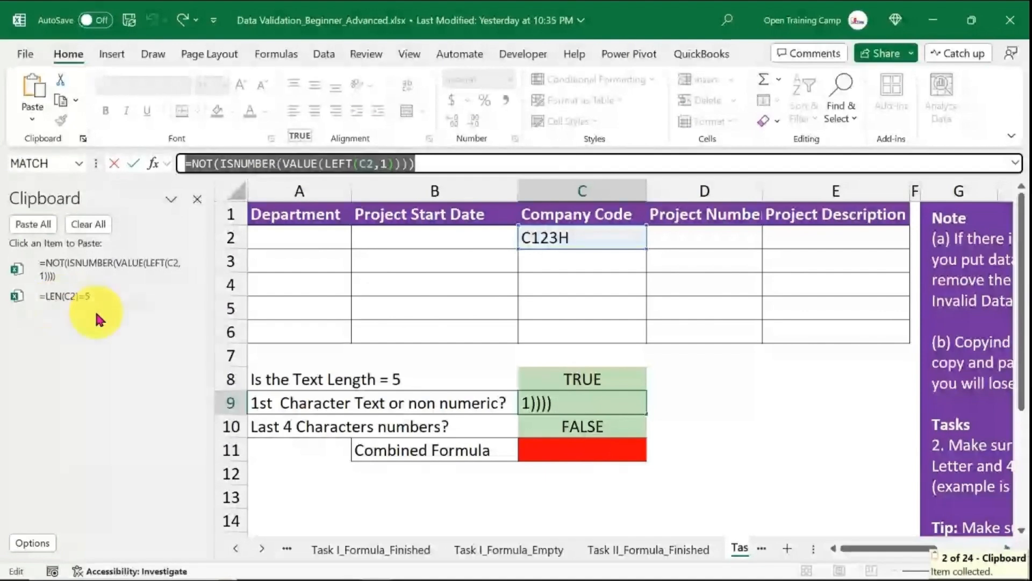
pyautogui.click(587, 427)
pyautogui.moveTo(421, 171); pyautogui.dragTo(104, 166)
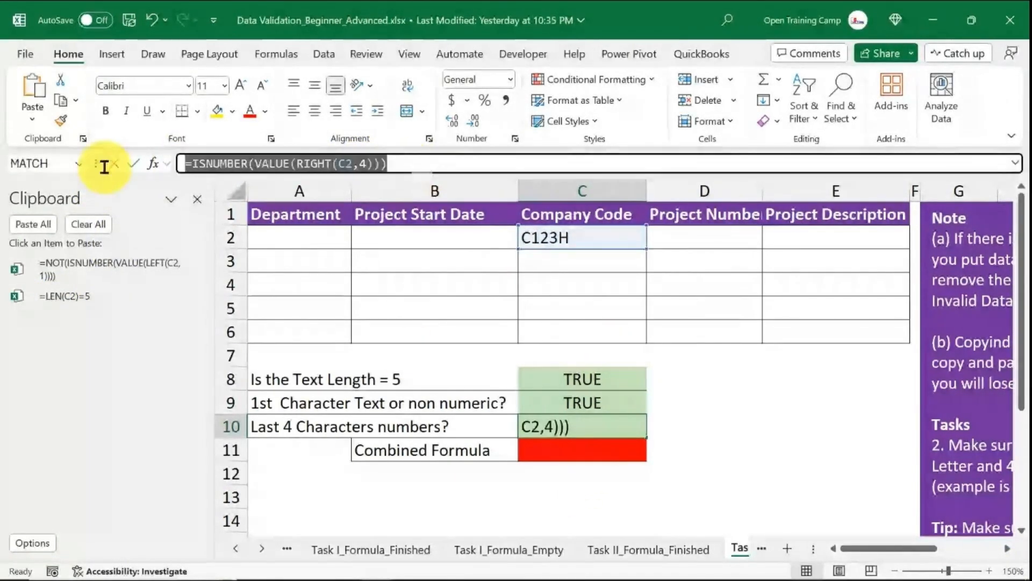
pyautogui.hotkey('ctrl', 'c')
pyautogui.press('Escape')
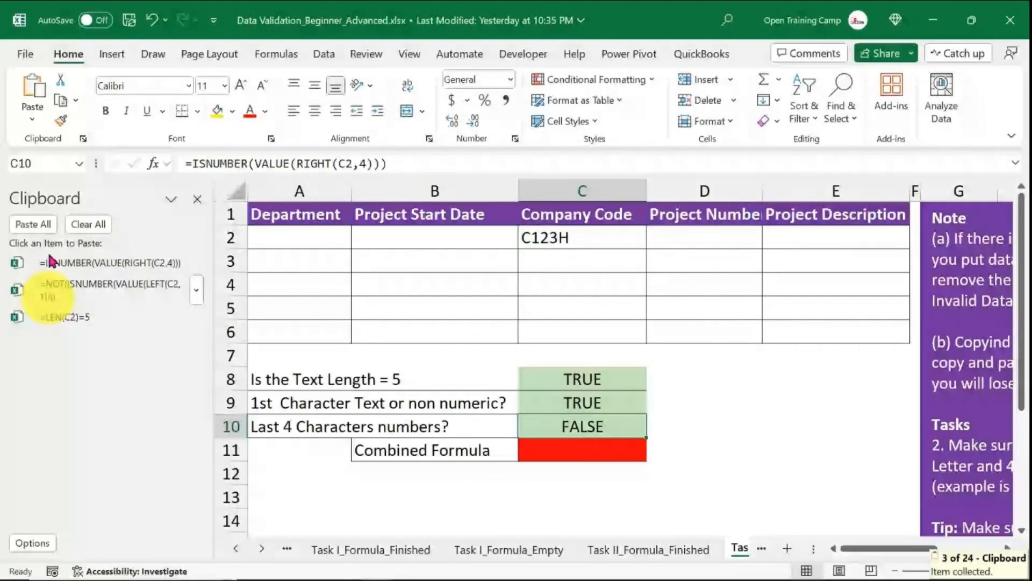
# Start an AND formula in C11 that combines the three helper formulas pasted from the Clipboard pane.
pyautogui.click(589, 475)
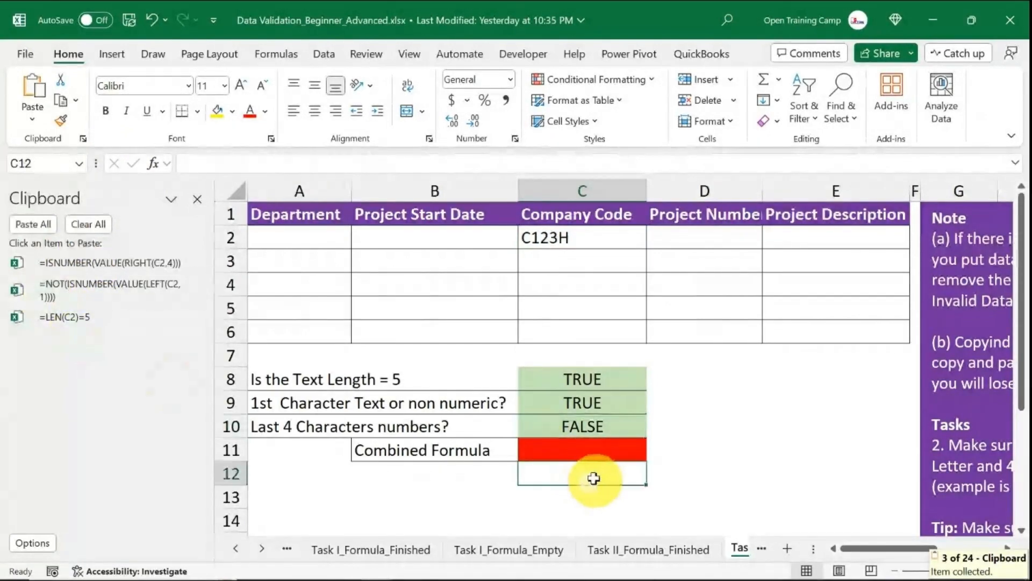
pyautogui.click(569, 452)
pyautogui.write('=')
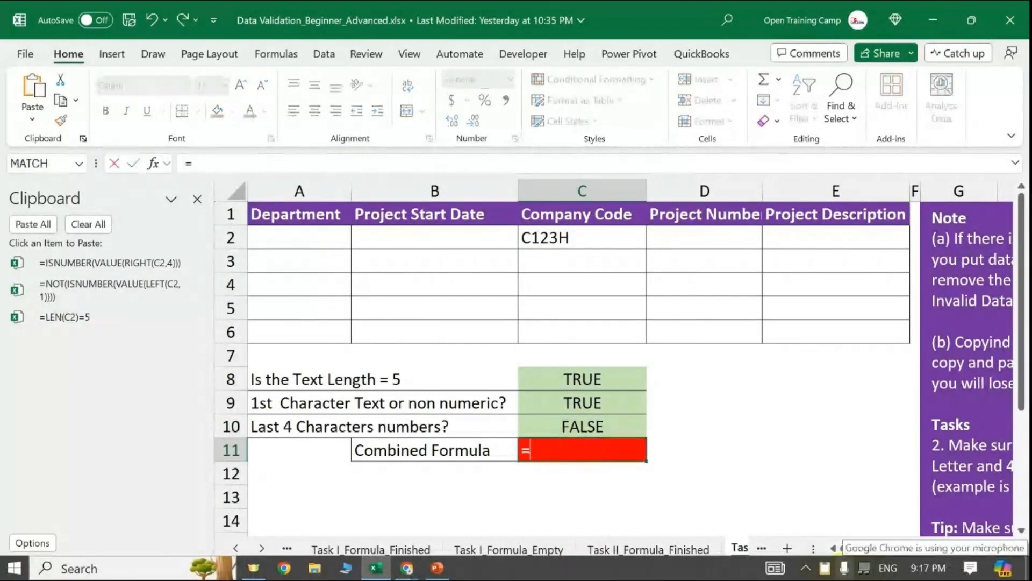
pyautogui.write('AND(')
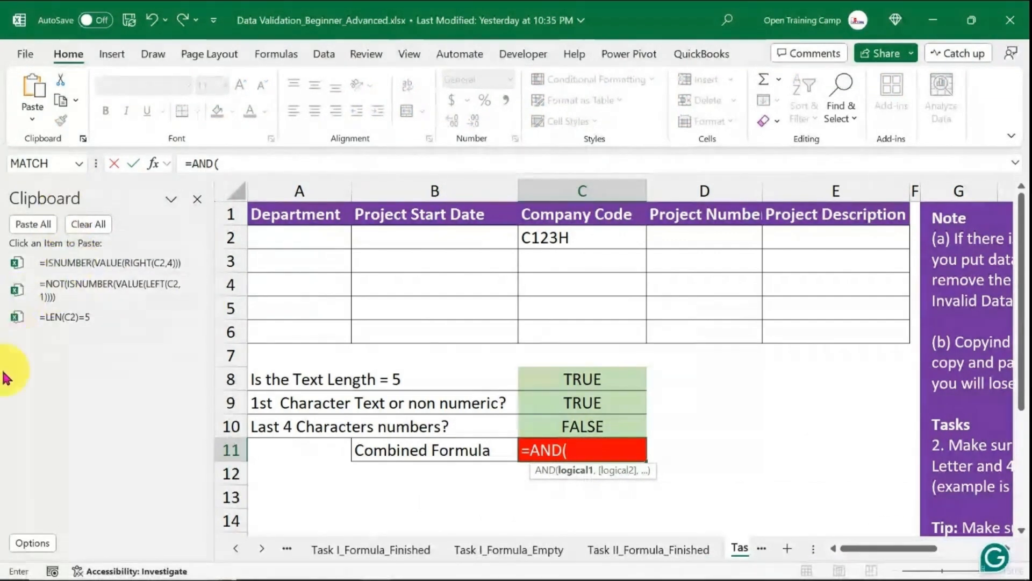
pyautogui.click(66, 312)
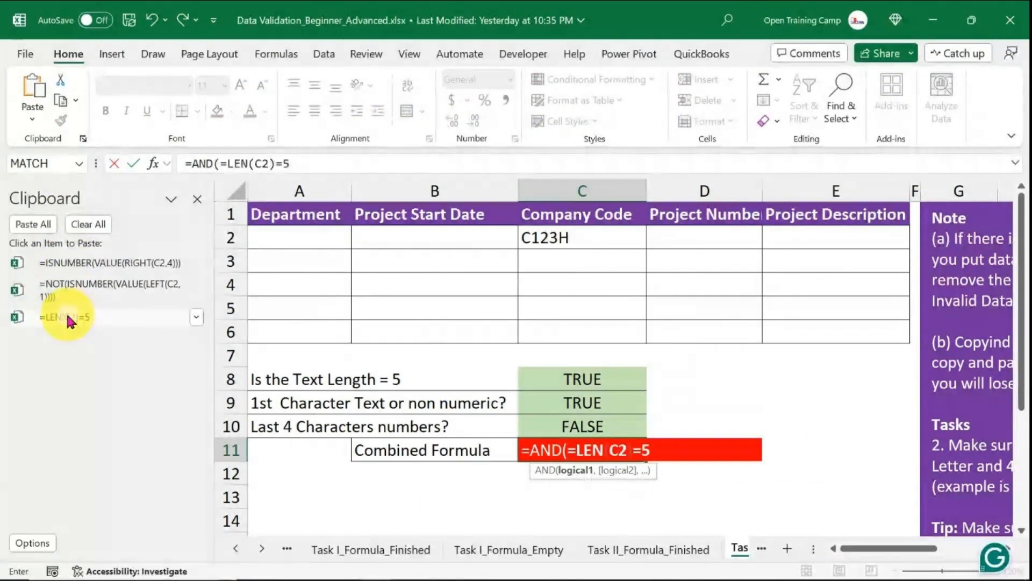
pyautogui.write(',')
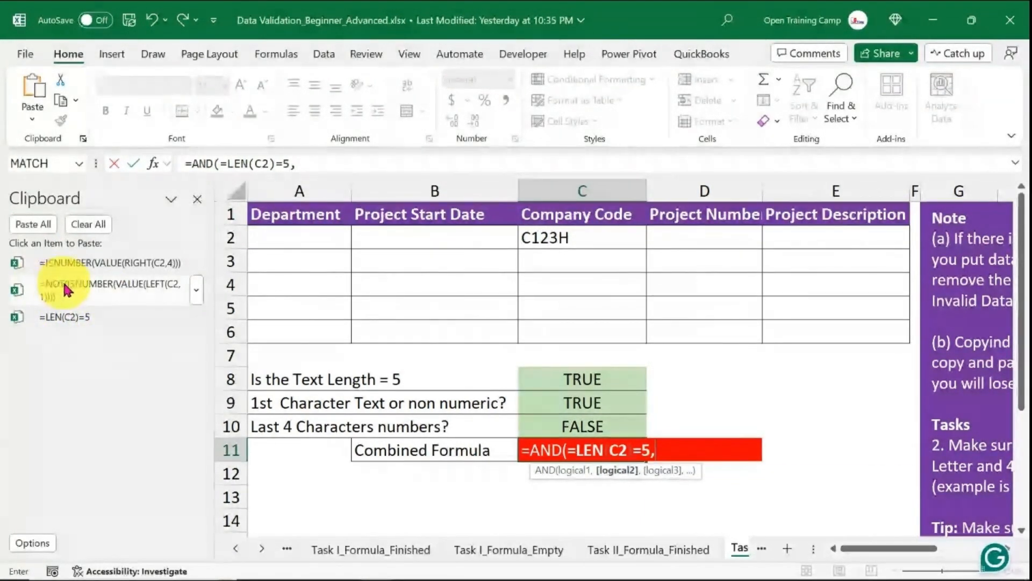
pyautogui.click(60, 294)
pyautogui.write(',1)))),')
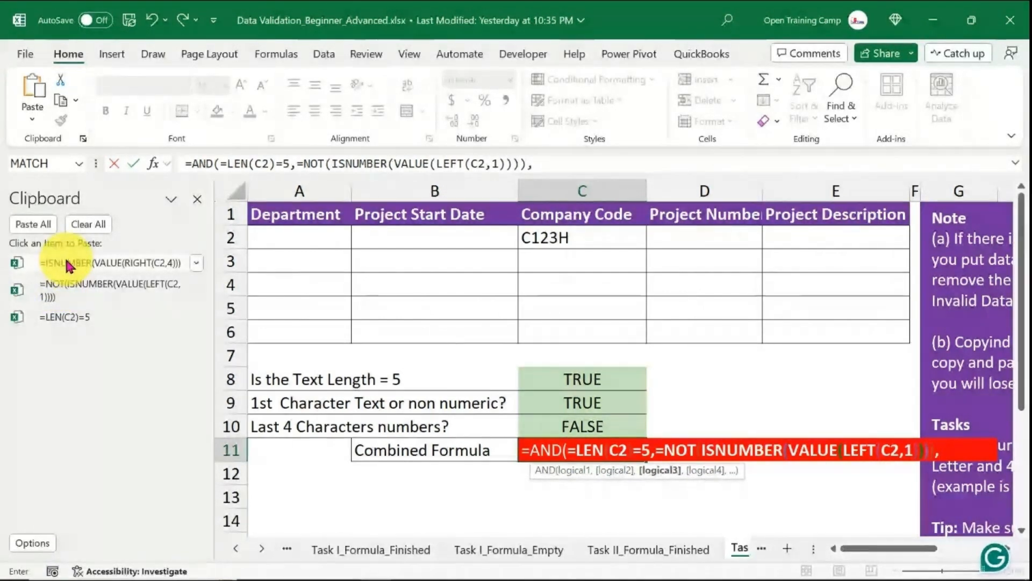
pyautogui.click(69, 263)
pyautogui.write(')')
# Remove the extra equals signs inside the AND formula's arguments and enter the formula in C11.
pyautogui.click(584, 460)
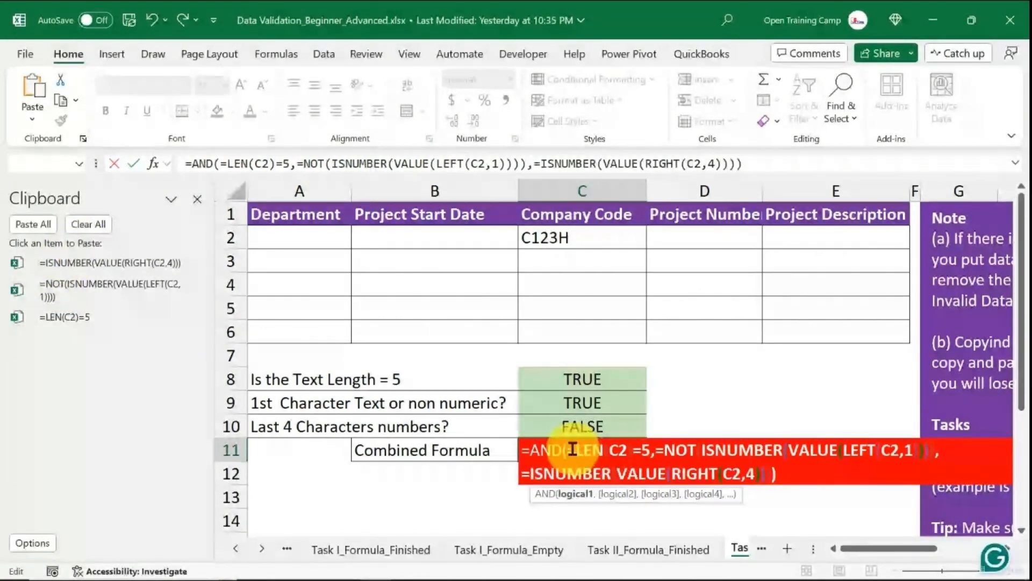
pyautogui.click(575, 449)
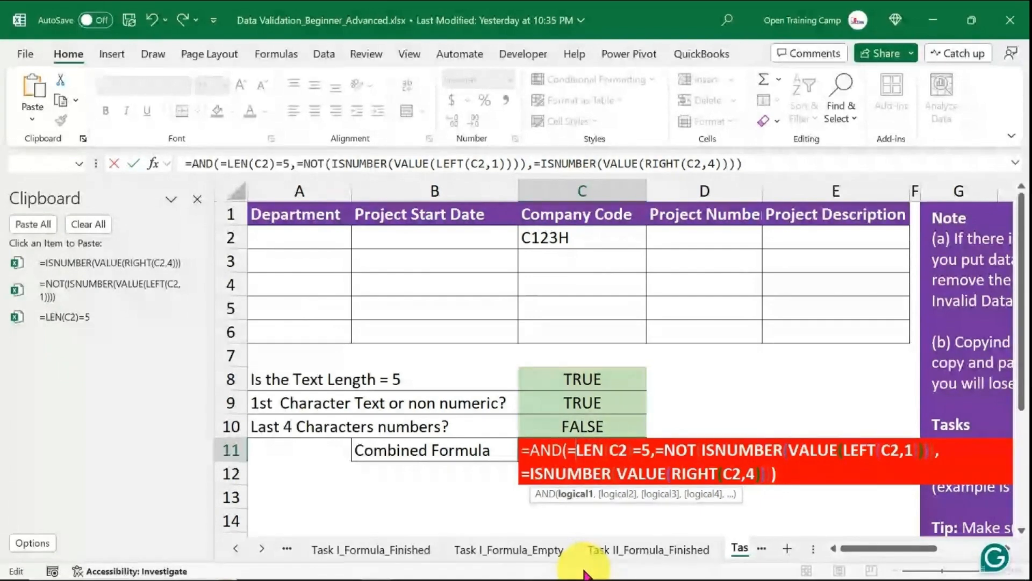
pyautogui.press('BackSpace')
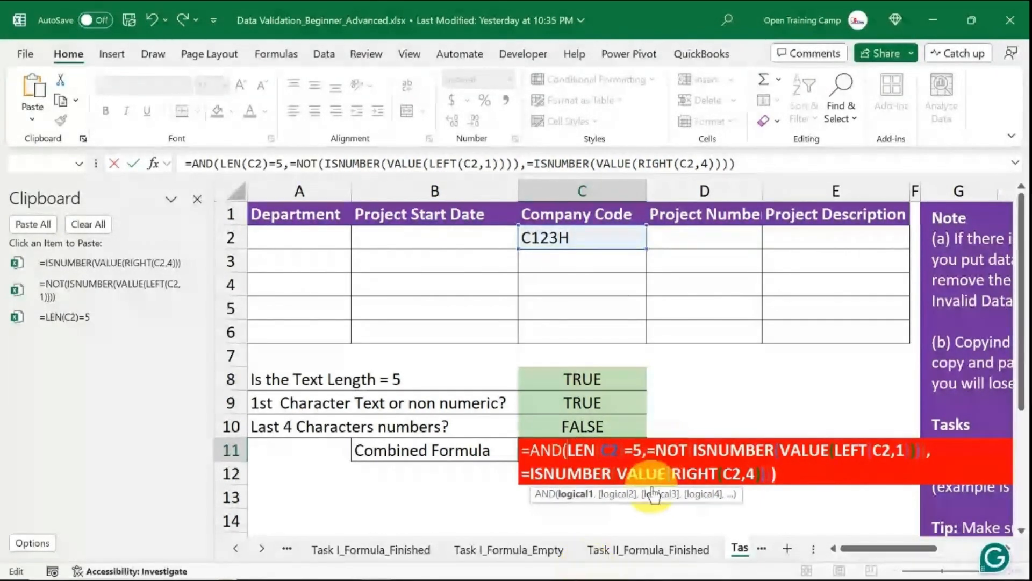
pyautogui.click(657, 449)
pyautogui.press('BackSpace')
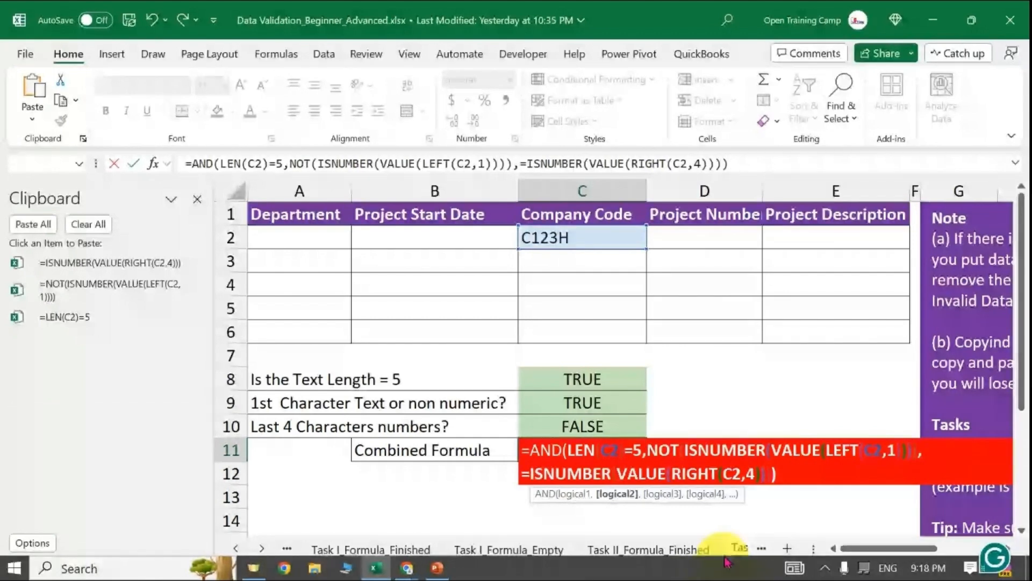
pyautogui.click(529, 473)
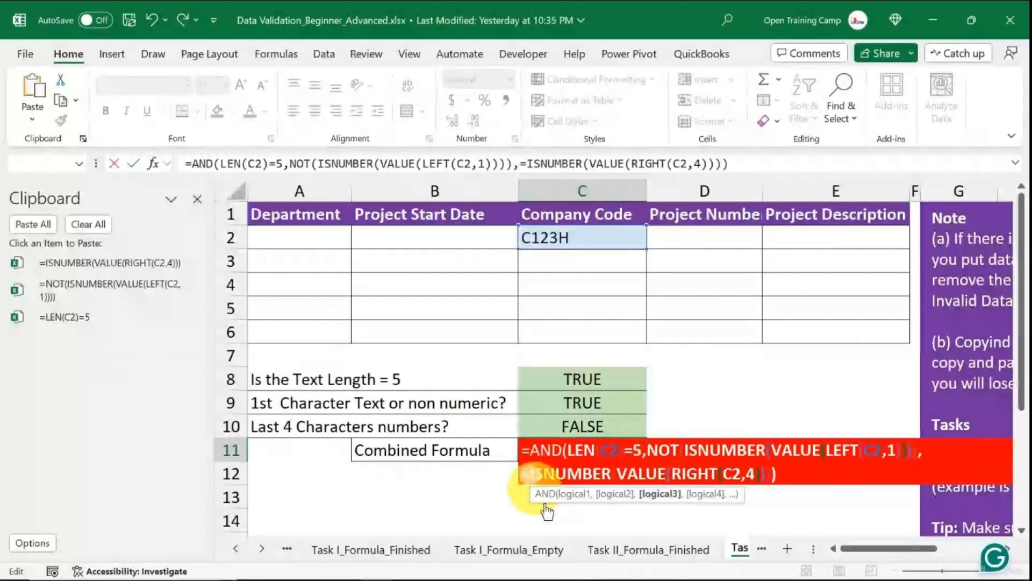
pyautogui.press('BackSpace')
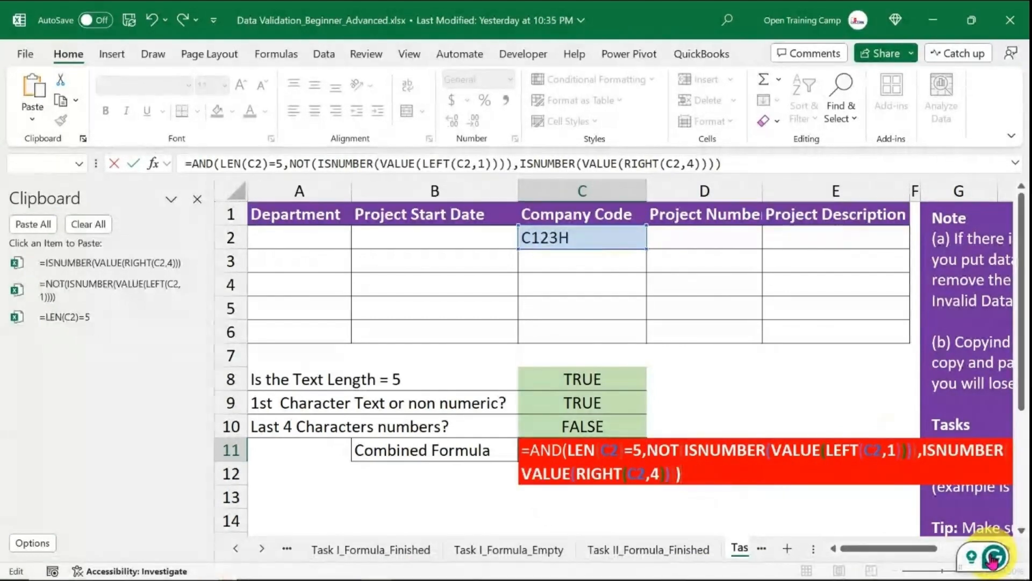
pyautogui.press('Return')
# Change the company code in C2 to C1234.
pyautogui.click(766, 453)
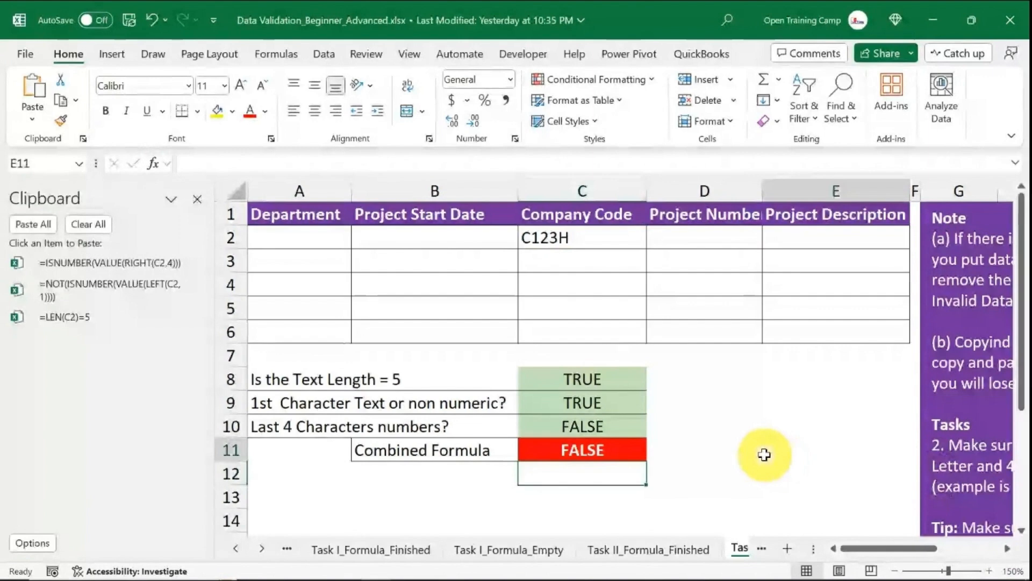
pyautogui.click(577, 452)
pyautogui.click(708, 444)
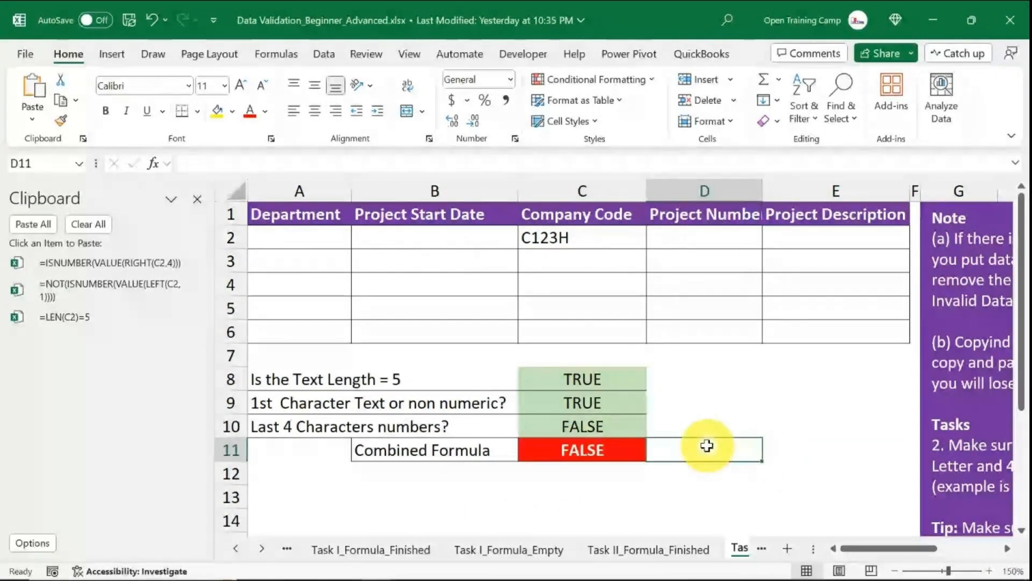
pyautogui.click(587, 422)
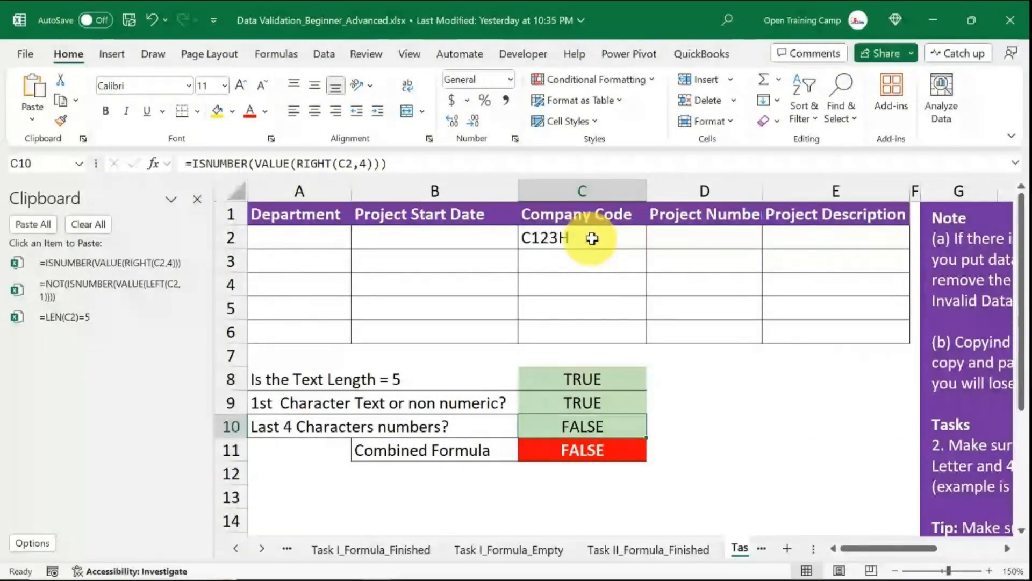
pyautogui.doubleClick(594, 238)
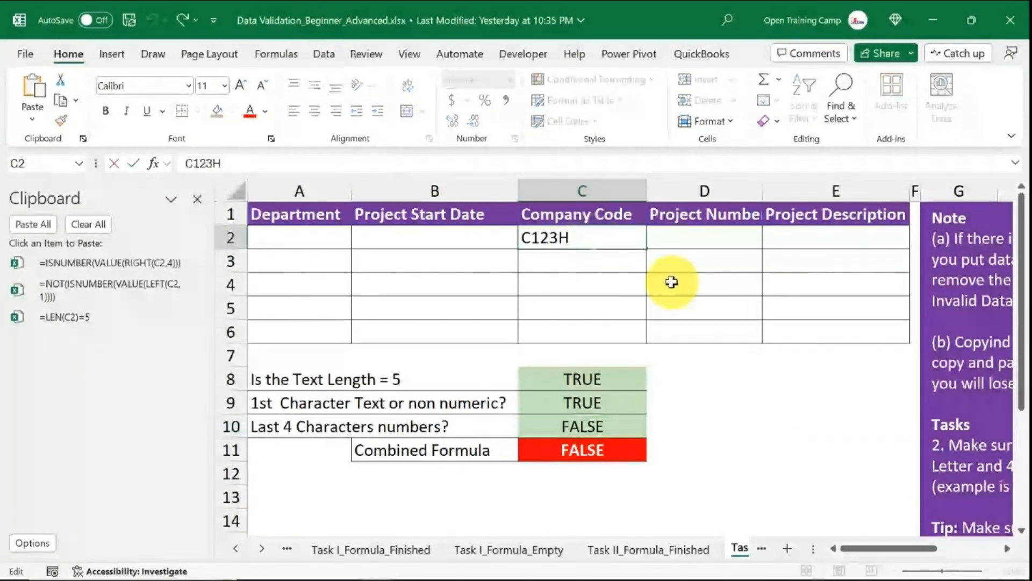
pyautogui.press('BackSpace')
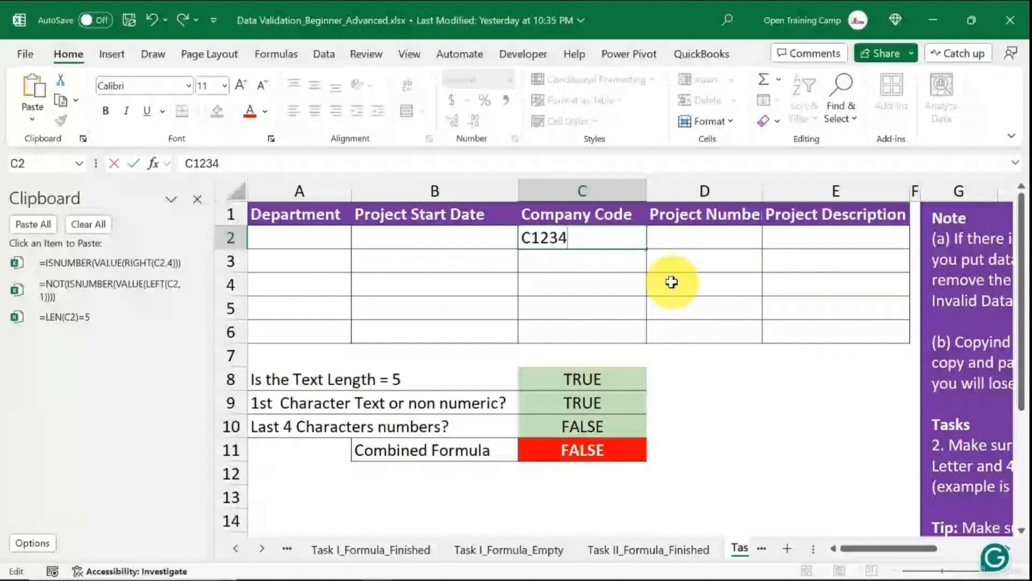
pyautogui.write('4')
pyautogui.click(703, 253)
# Copy the combined AND formula text from C11, then clear and close the Clipboard pane.
pyautogui.click(594, 449)
pyautogui.click(670, 456)
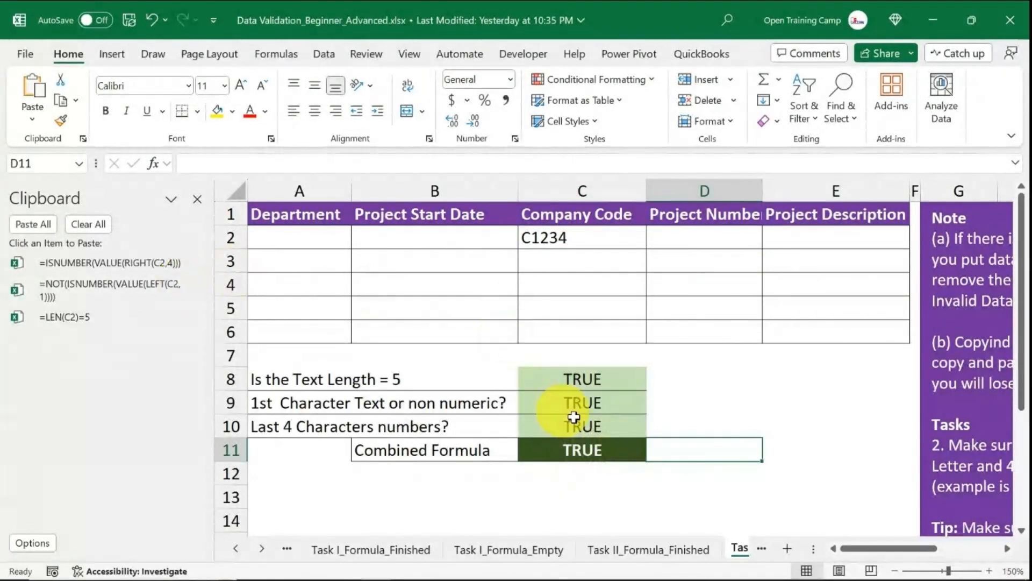
pyautogui.doubleClick(592, 446)
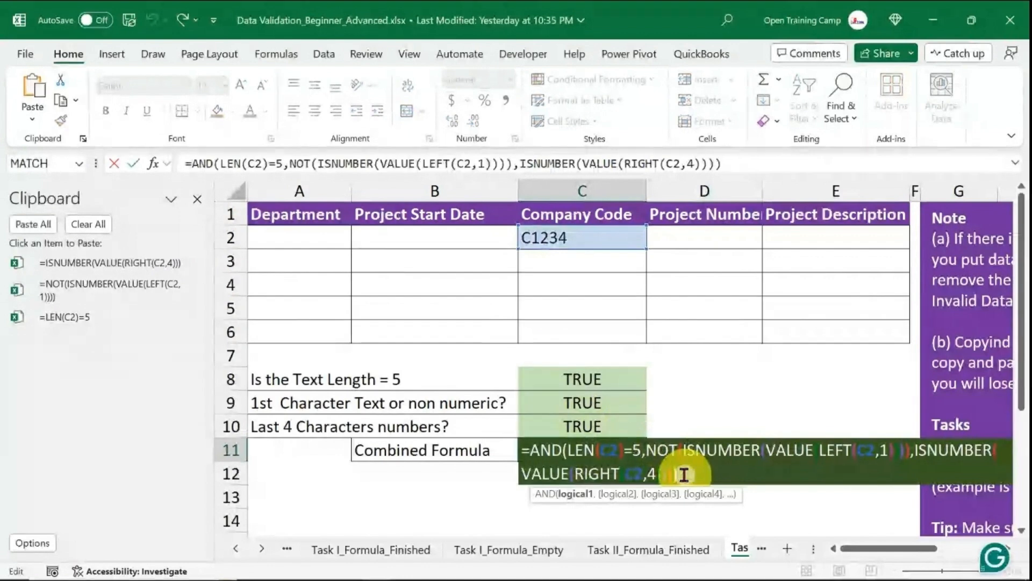
pyautogui.moveTo(684, 474); pyautogui.dragTo(472, 444)
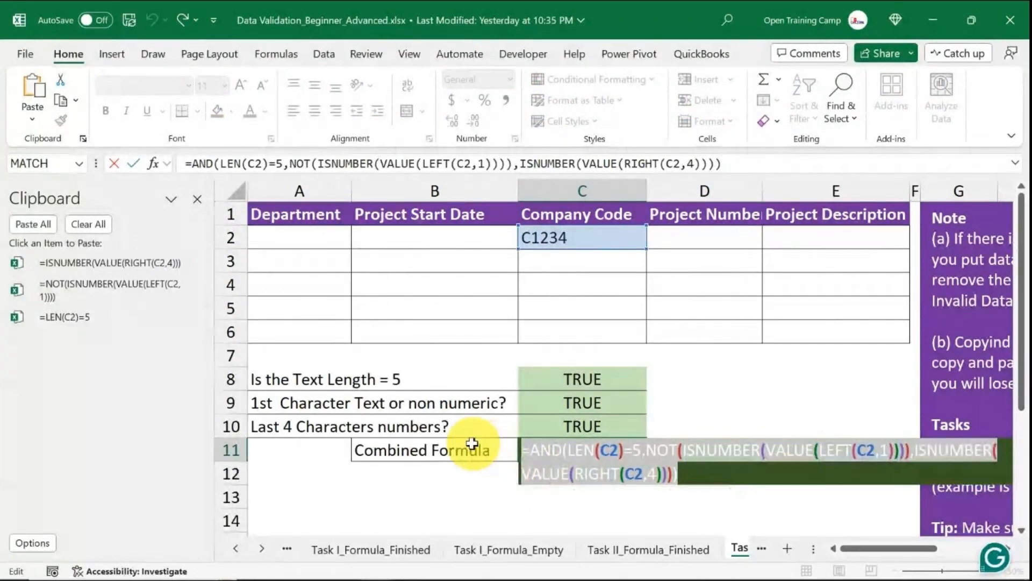
pyautogui.hotkey('ctrl', 'c')
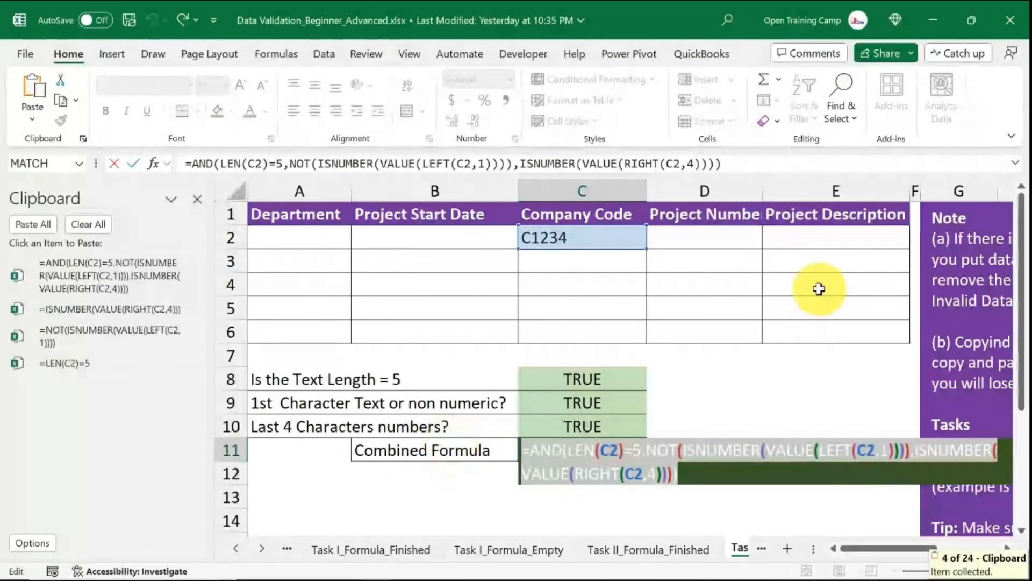
pyautogui.press('Escape')
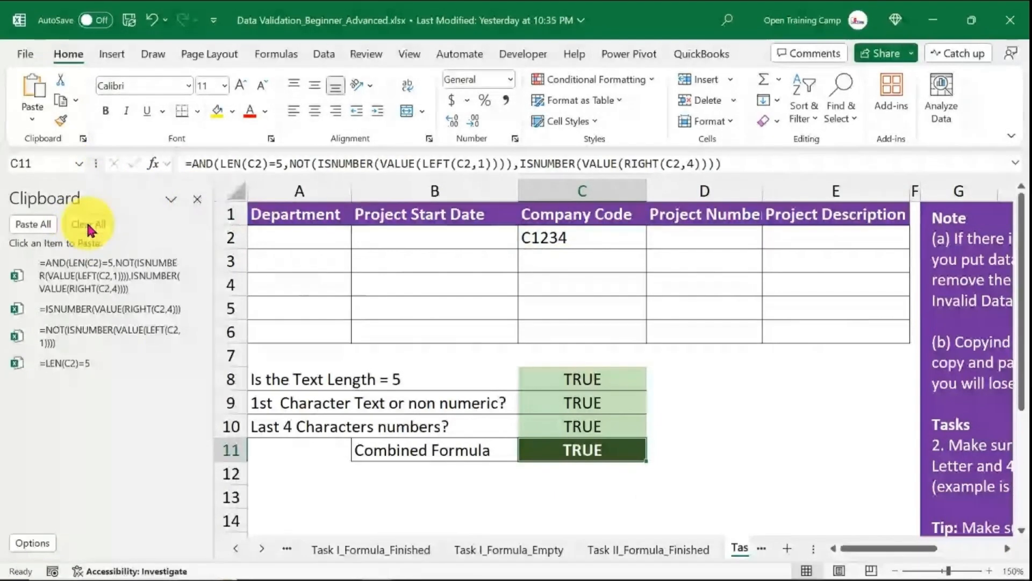
pyautogui.click(89, 229)
pyautogui.click(197, 199)
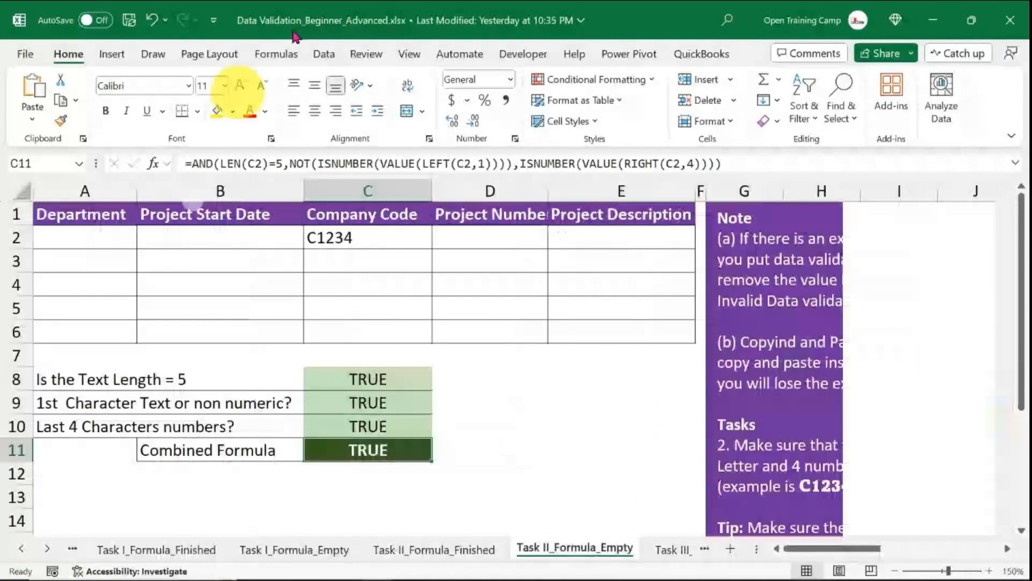
# Delete the company code in C2.
pyautogui.click(510, 381)
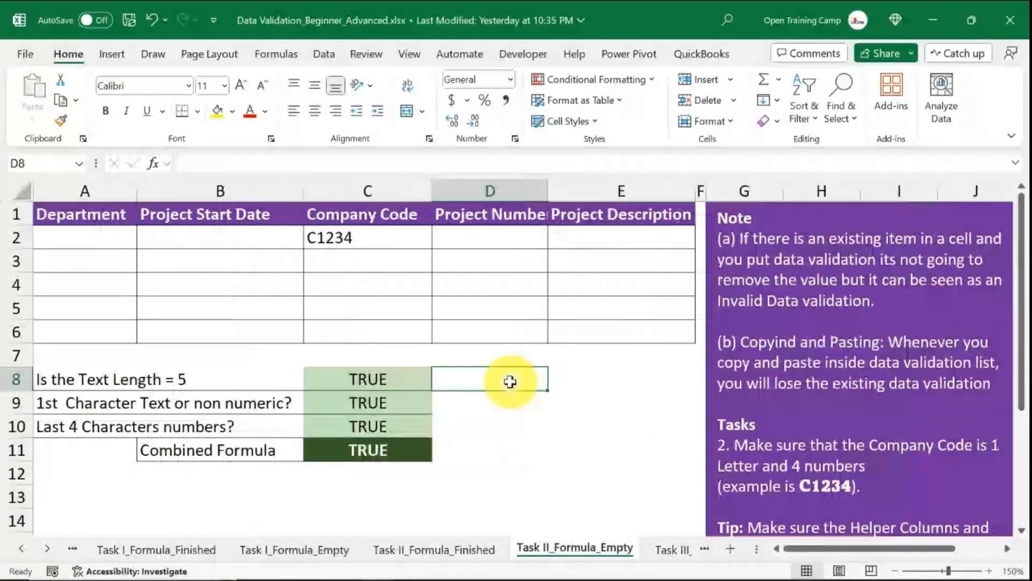
pyautogui.moveTo(380, 237); pyautogui.dragTo(380, 306)
pyautogui.click(380, 231)
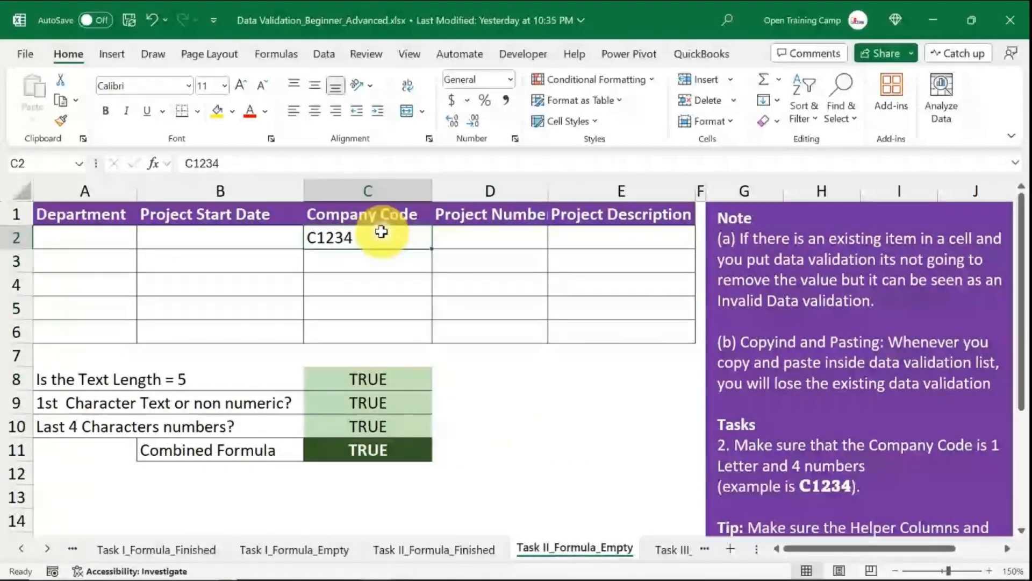
pyautogui.press('Delete')
pyautogui.moveTo(387, 234); pyautogui.dragTo(387, 331)
pyautogui.click(324, 54)
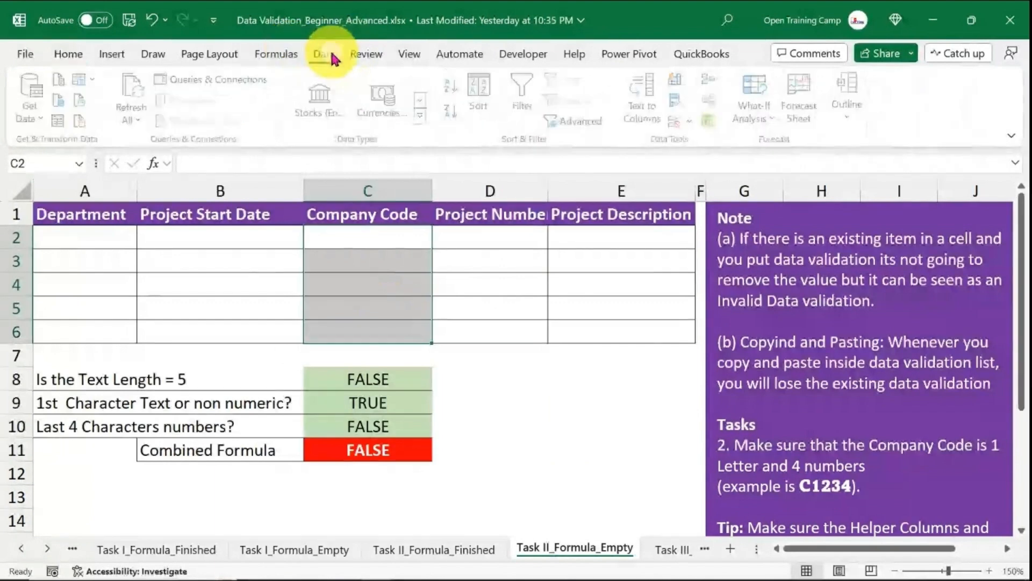
pyautogui.click(676, 121)
pyautogui.click(410, 242)
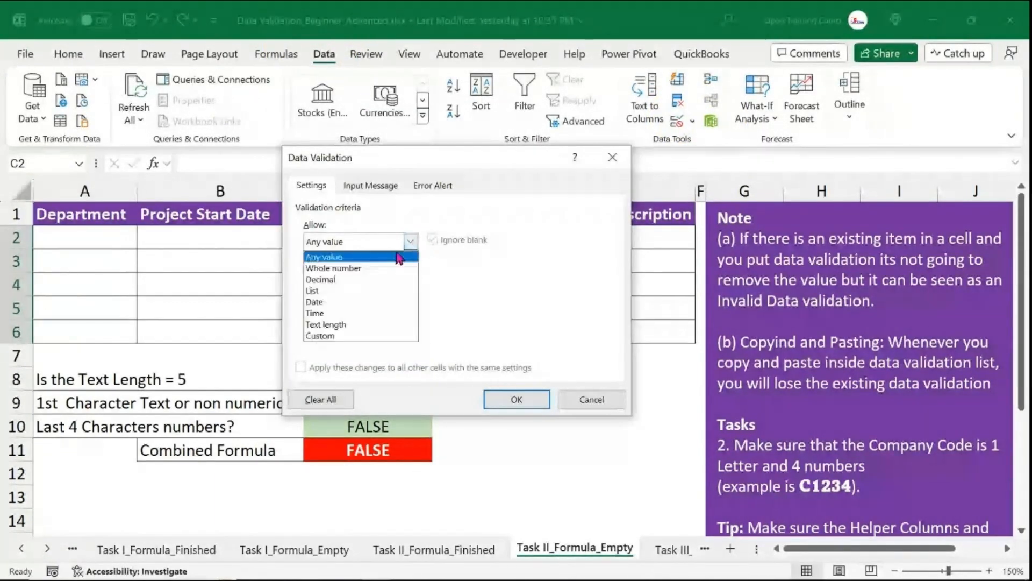
pyautogui.click(328, 342)
pyautogui.click(329, 310)
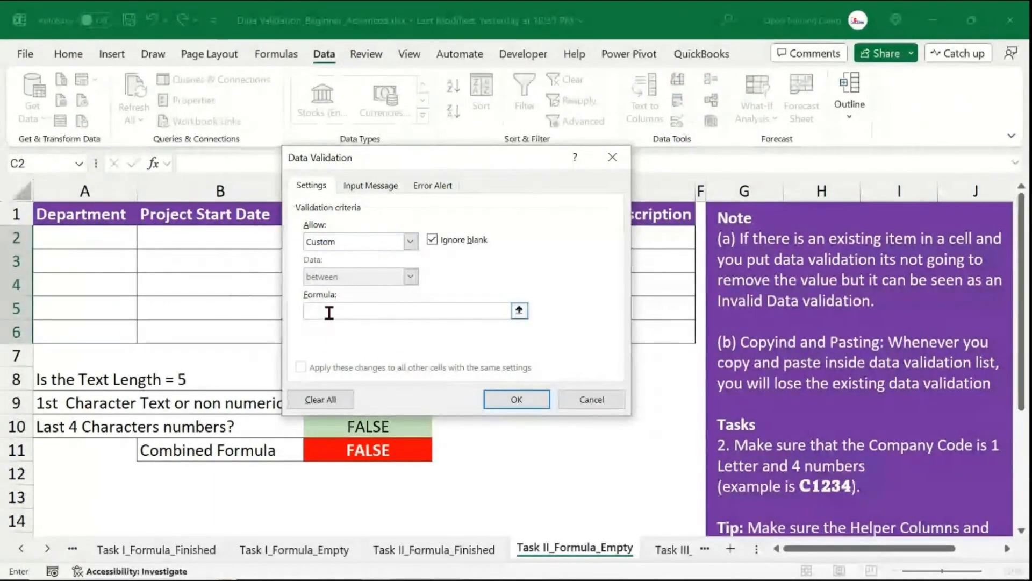
pyautogui.click(591, 398)
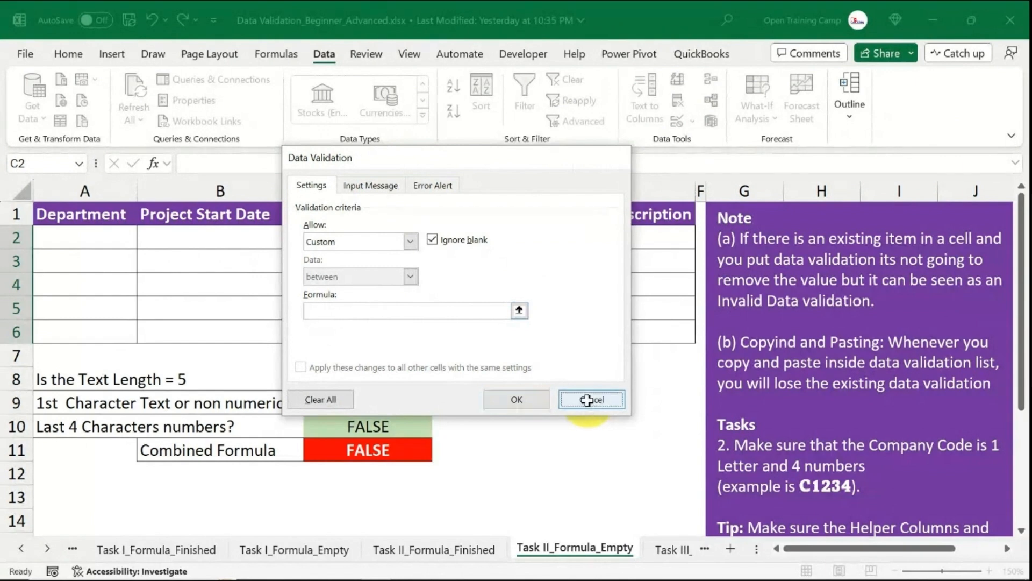
# Copy the combined AND formula text from C11 and select the company code cells C2:C6.
pyautogui.click(369, 452)
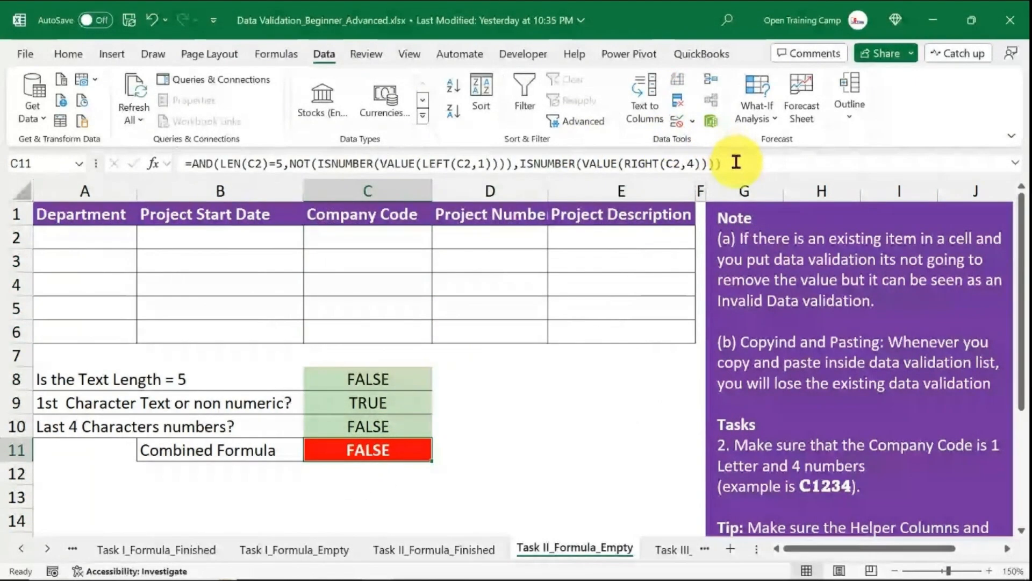
pyautogui.moveTo(734, 162); pyautogui.dragTo(37, 142)
pyautogui.hotkey('ctrl', 'c')
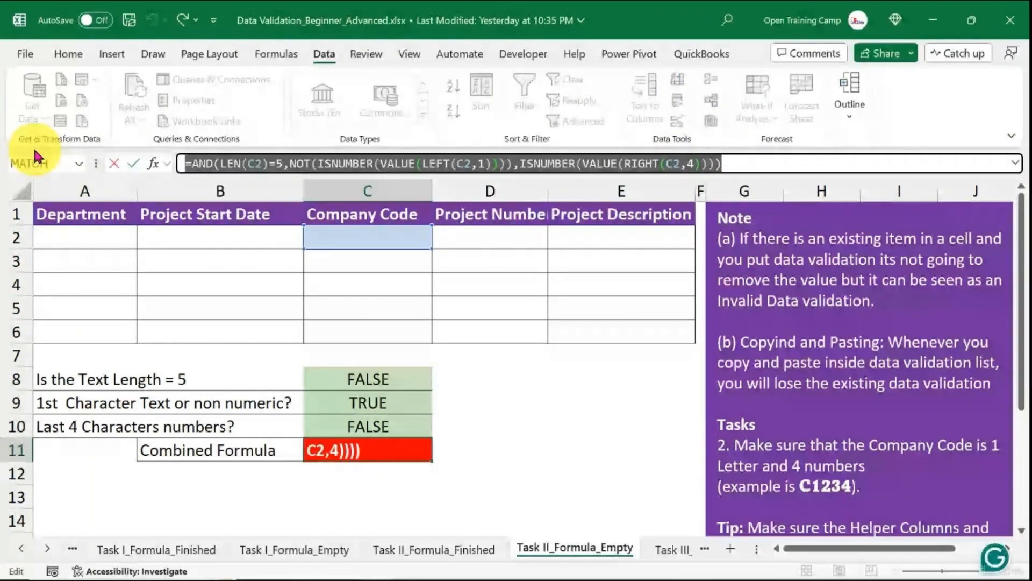
pyautogui.press('Escape')
pyautogui.moveTo(387, 237); pyautogui.dragTo(375, 314)
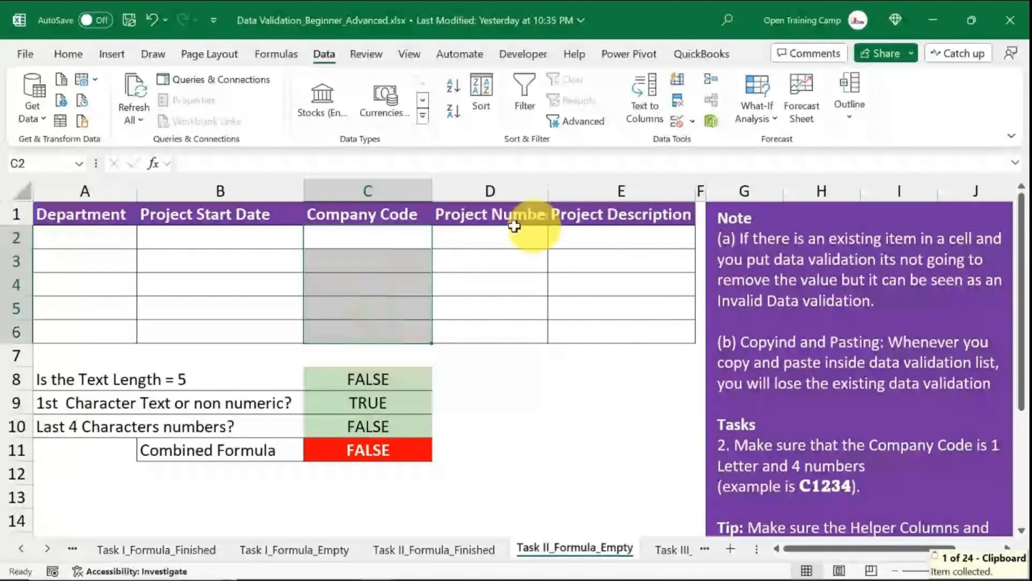
# Apply a Custom data validation rule to C2:C6 using the pasted combined AND formula.
pyautogui.click(676, 101)
pyautogui.click(360, 245)
pyautogui.click(314, 337)
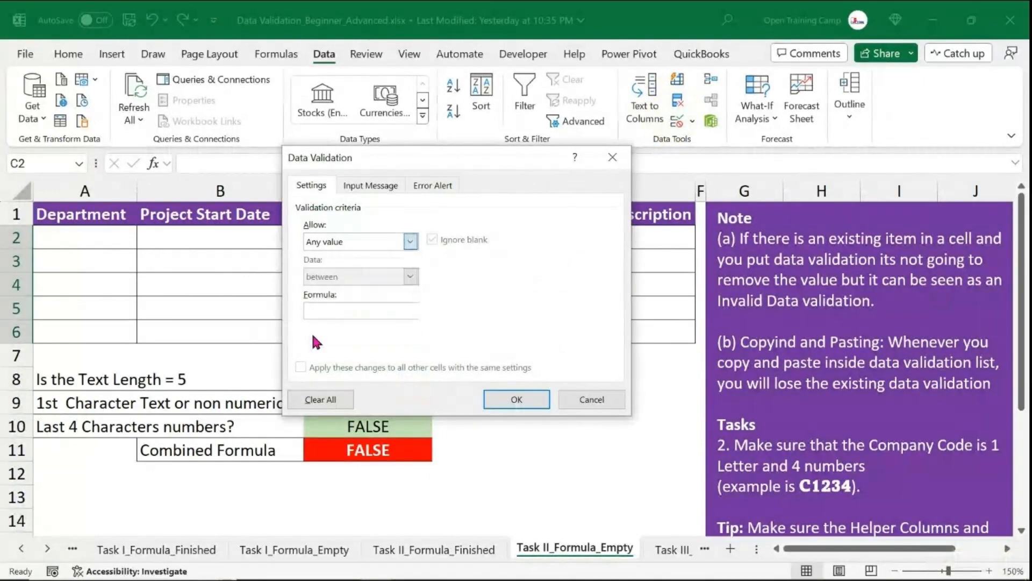
pyautogui.click(345, 308)
pyautogui.hotkey('ctrl', 'v')
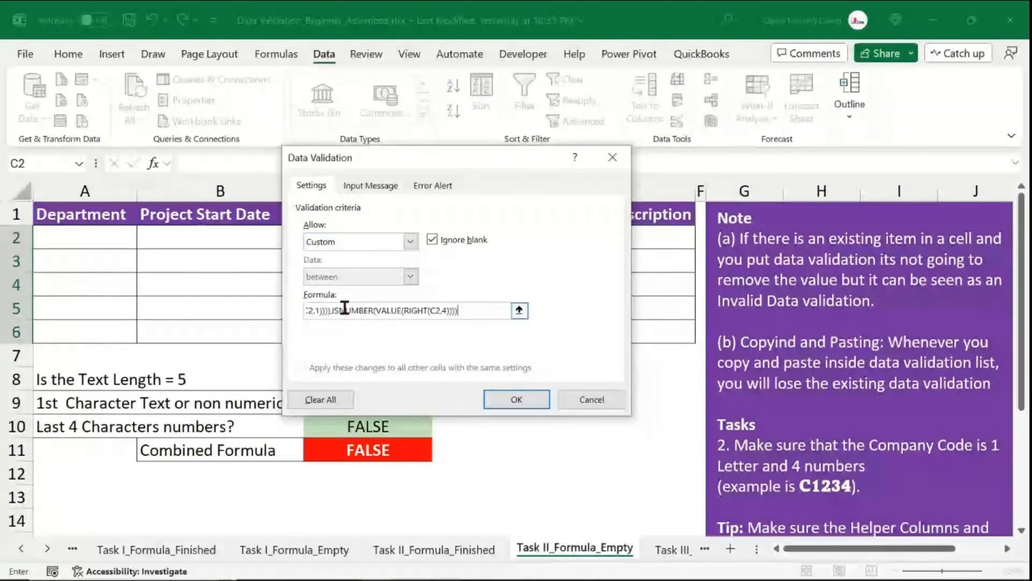
pyautogui.click(516, 399)
pyautogui.click(640, 430)
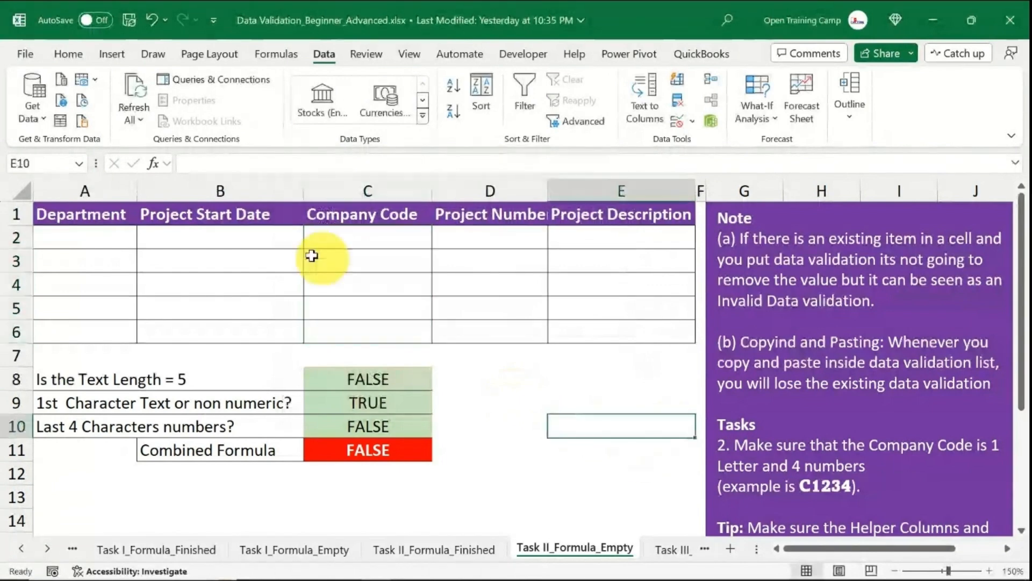
pyautogui.moveTo(370, 237); pyautogui.dragTo(355, 335)
pyautogui.click(538, 416)
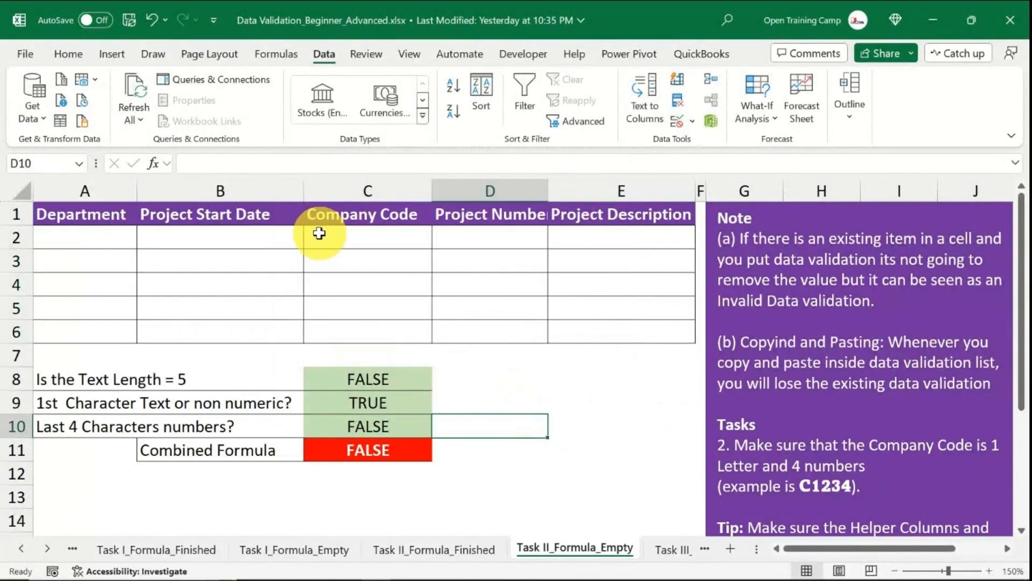
# Enter the company code C1234 in C2 to test the validation.
pyautogui.click(347, 235)
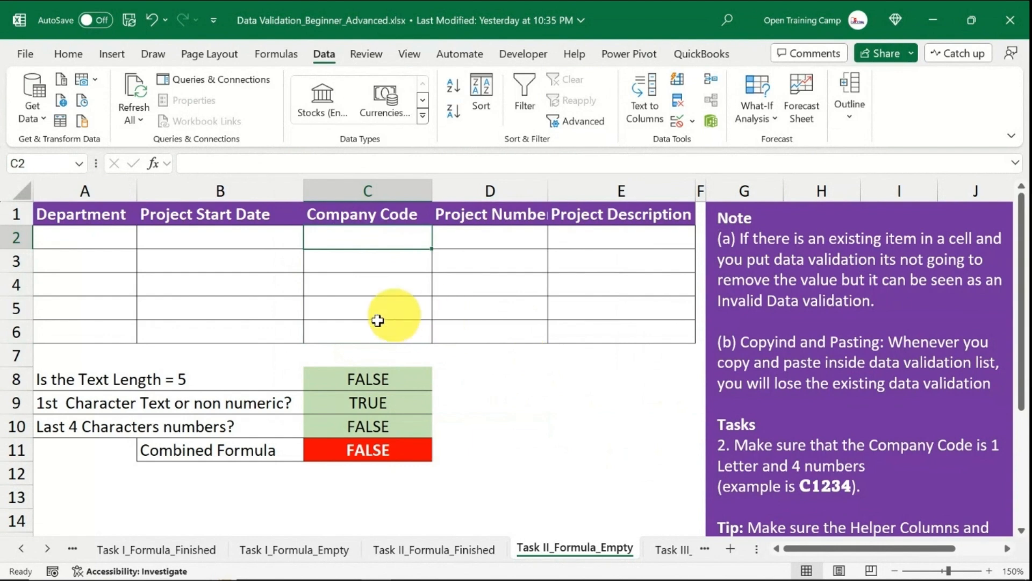
pyautogui.write('C')
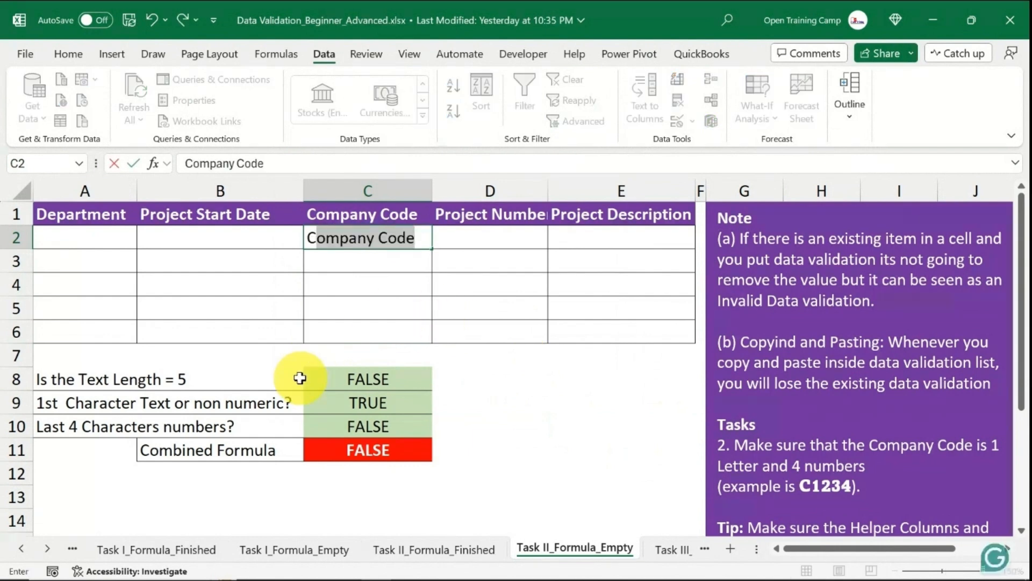
pyautogui.write('1234')
pyautogui.press('Return')
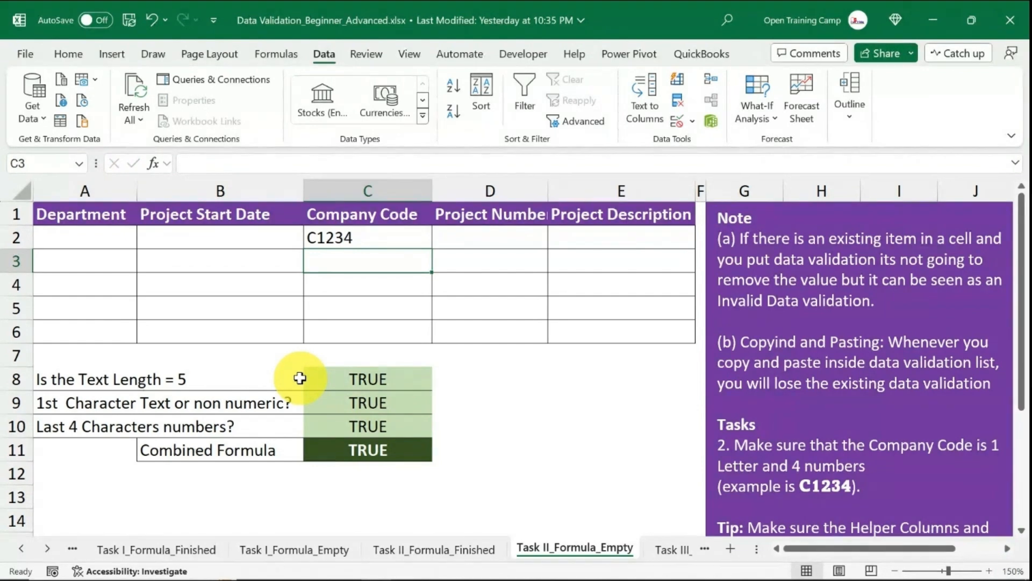
# Try to enter the invalid code 55H54 in C3, then retry the entry.
pyautogui.write('55H')
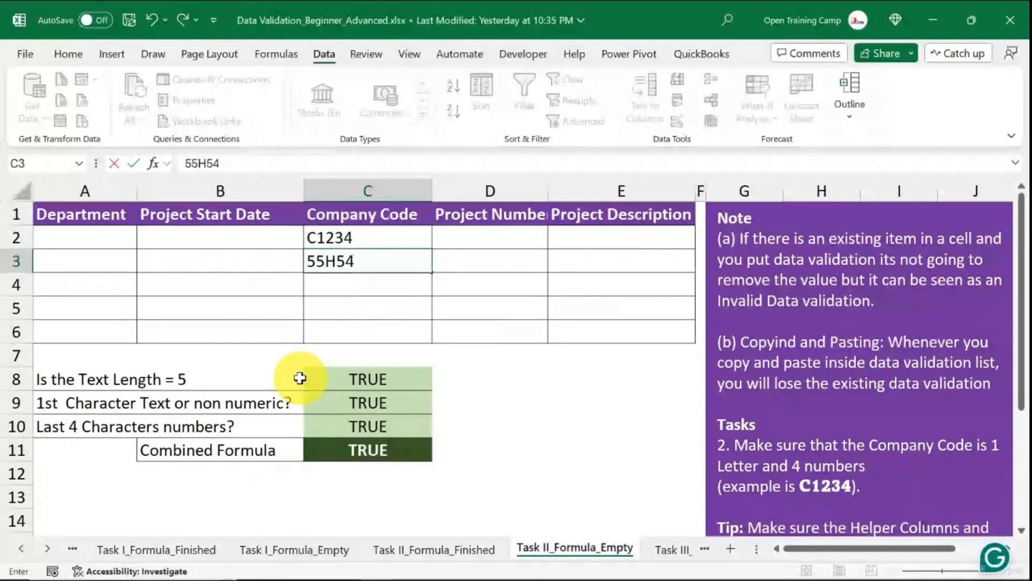
pyautogui.write('54')
pyautogui.press('Return')
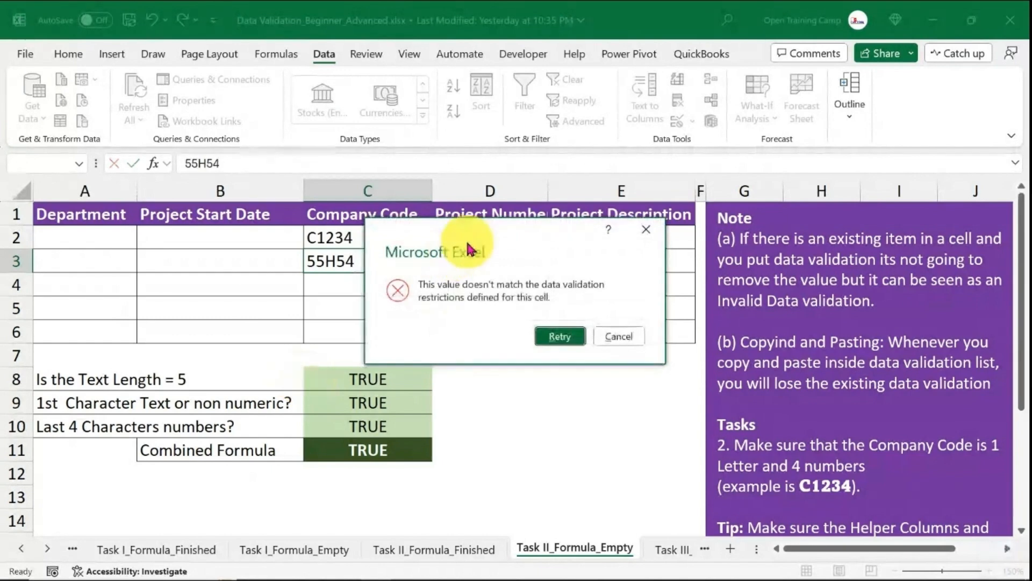
pyautogui.moveTo(472, 238)
pyautogui.mouseDown()
pyautogui.moveTo(347, 226)
pyautogui.moveTo(481, 231)
pyautogui.mouseUp()
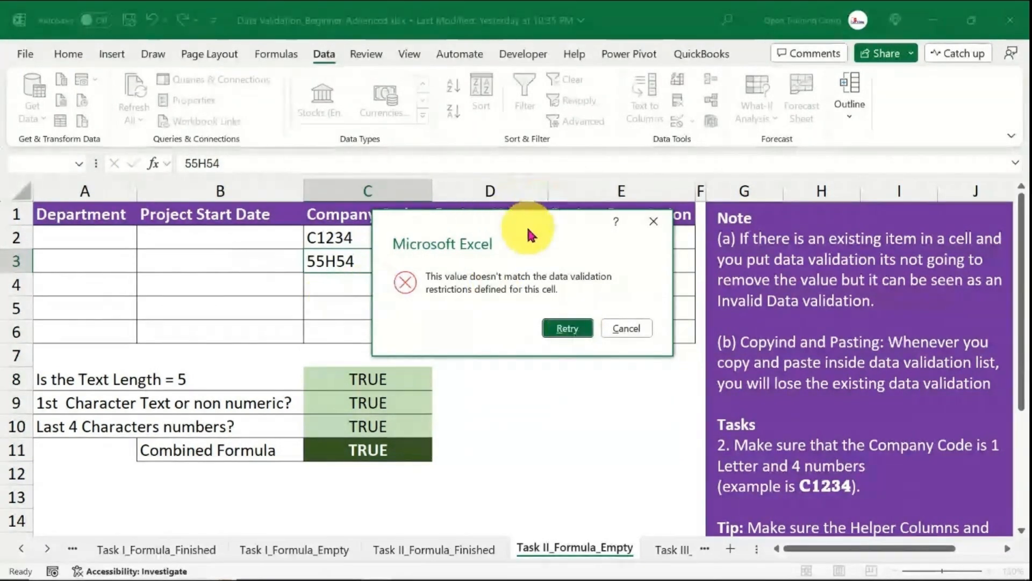
pyautogui.click(564, 329)
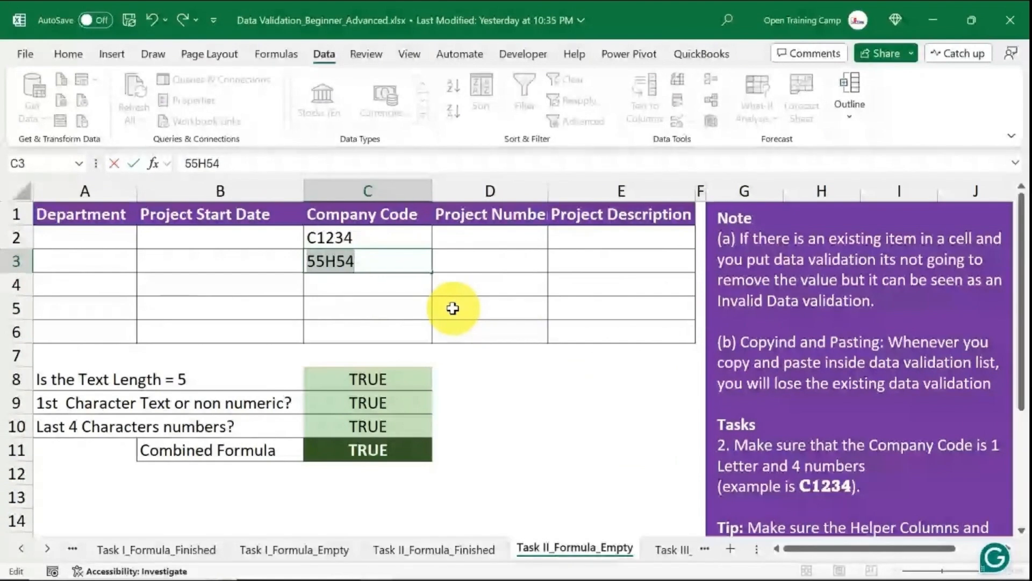
# Enter the company code H5555 in C3.
pyautogui.write('H55')
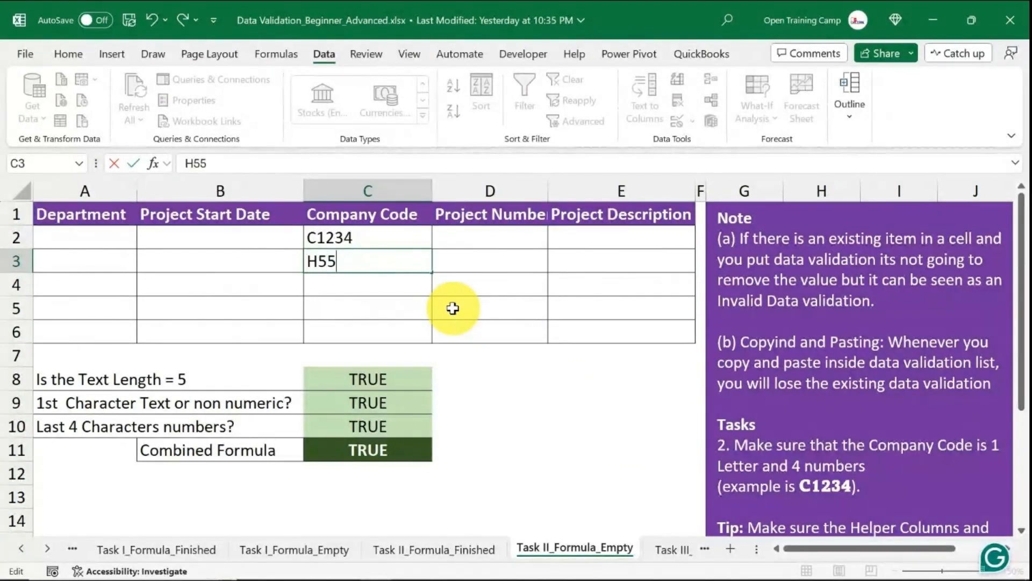
pyautogui.write('55')
pyautogui.press('Return')
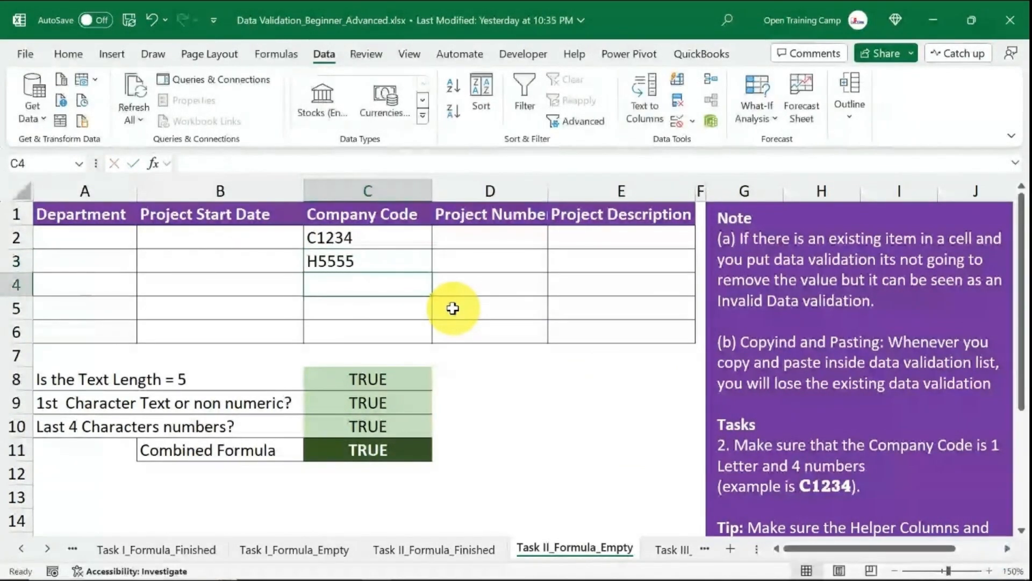
# Try to enter the invalid code J33H1 in C4, then retry the entry.
pyautogui.write('J')
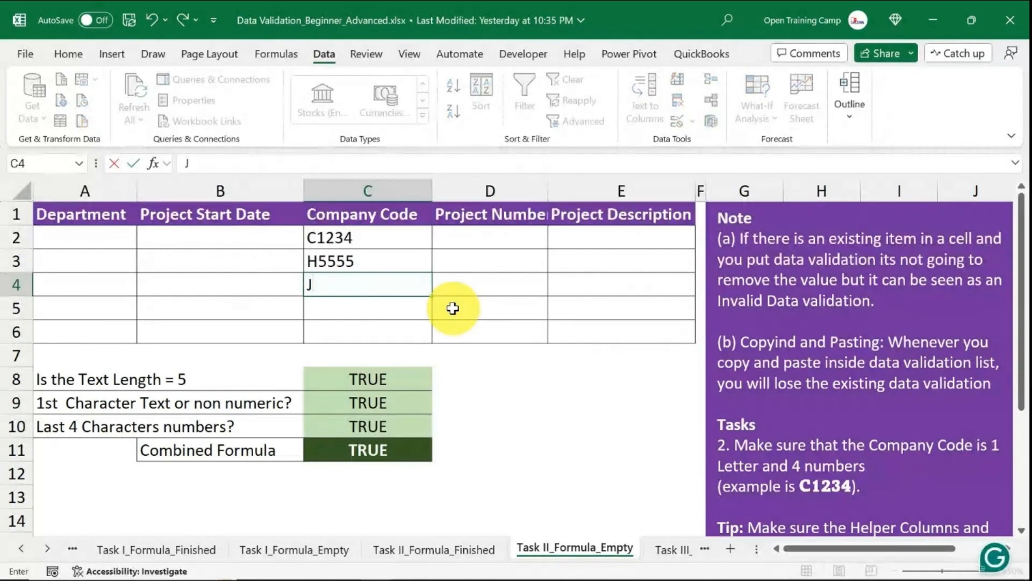
pyautogui.write('33H1')
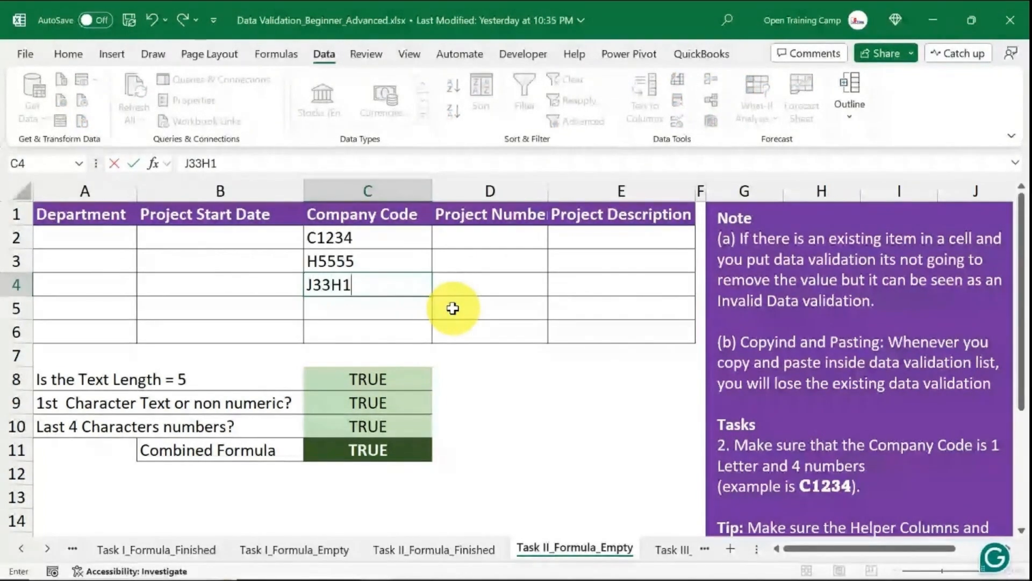
pyautogui.press('Return')
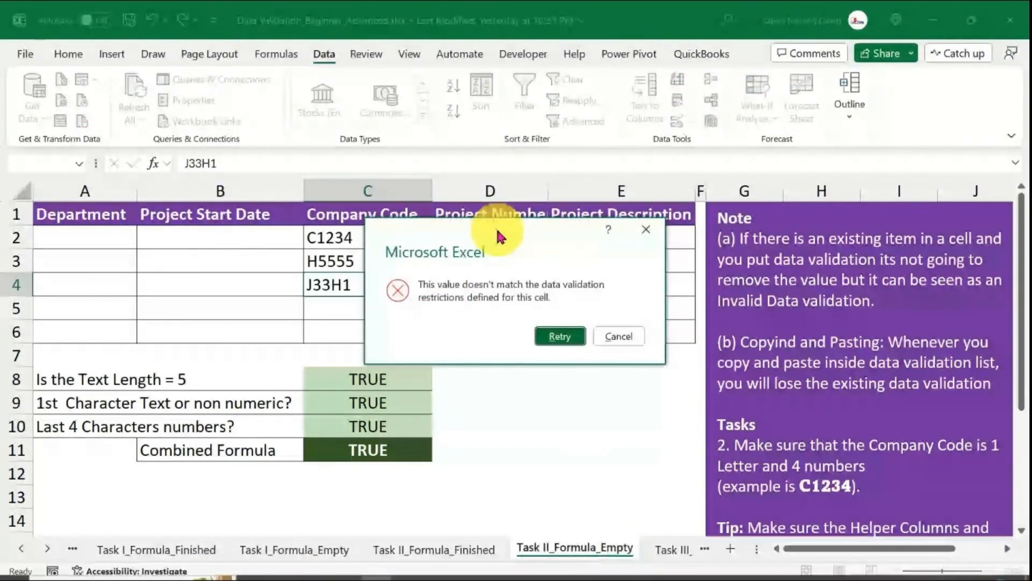
pyautogui.moveTo(445, 225); pyautogui.dragTo(514, 241)
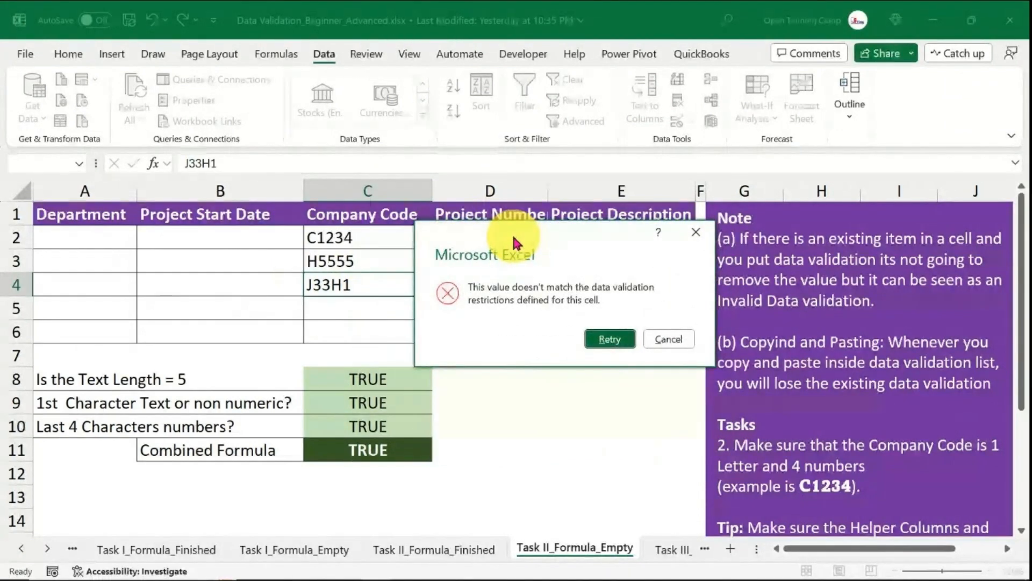
pyautogui.click(610, 338)
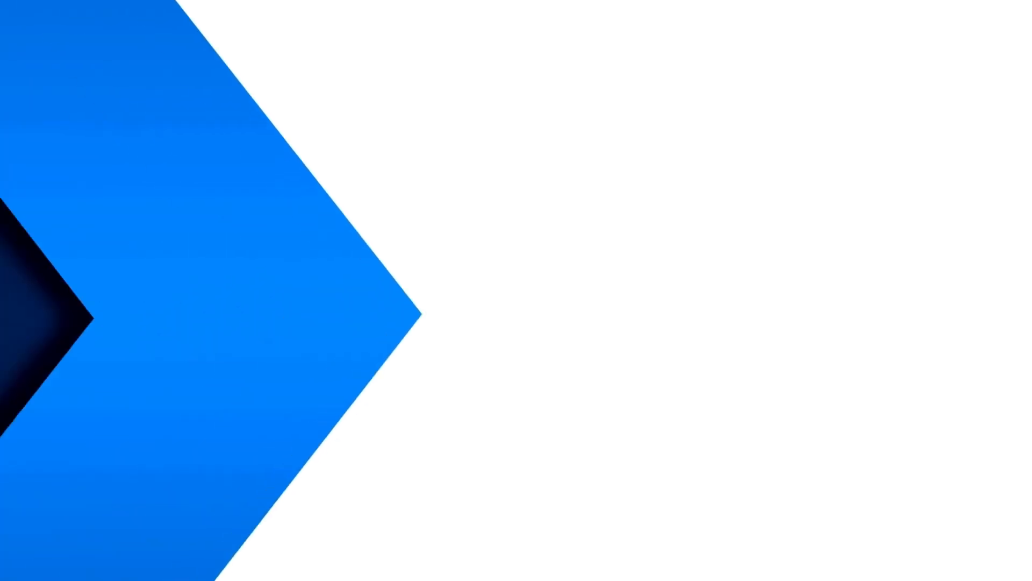